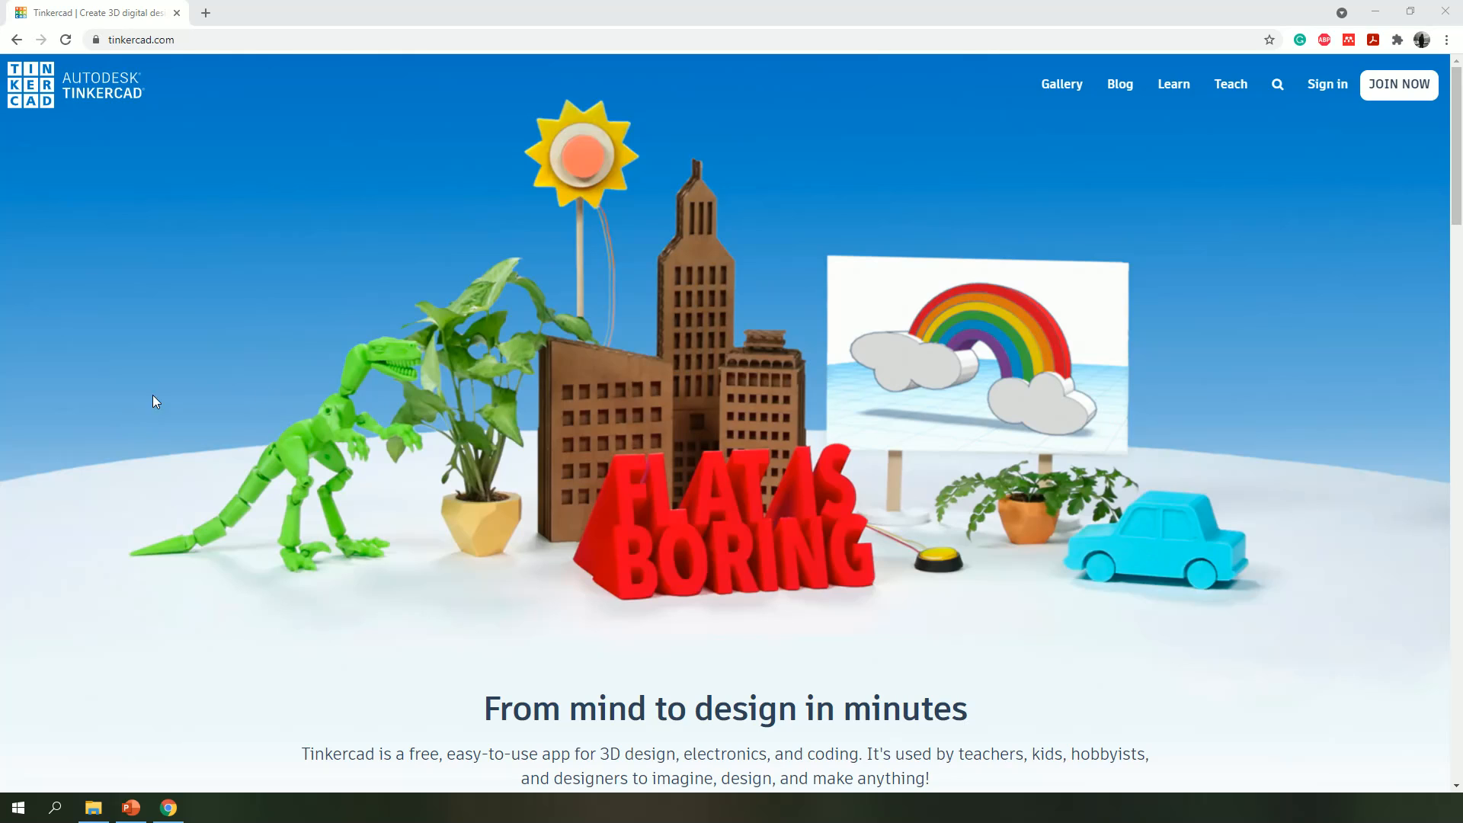
# - Start registering a personal Tinkercad account using the email sign-up option
pyautogui.click(1407, 88)
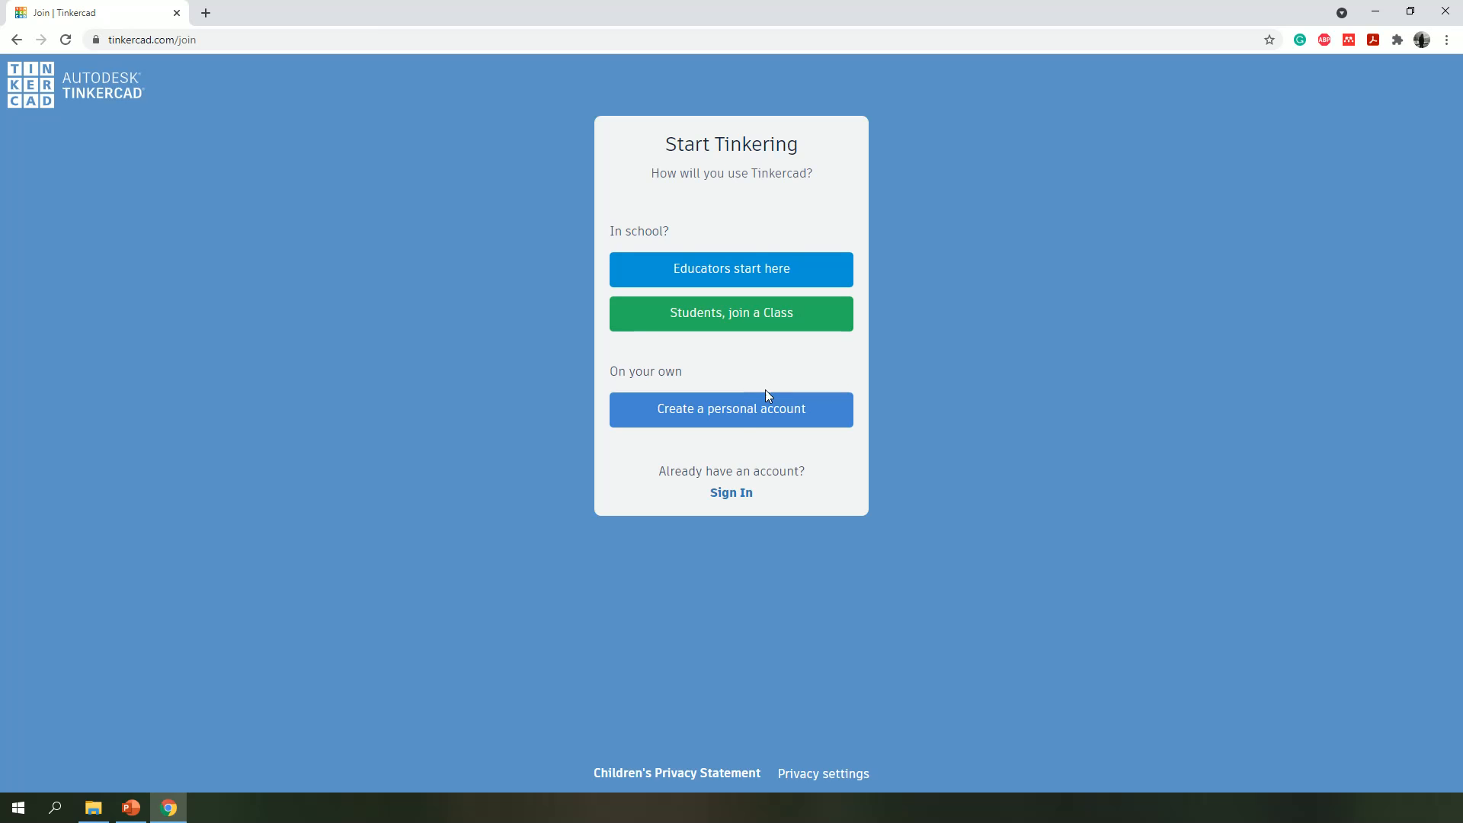
pyautogui.click(738, 411)
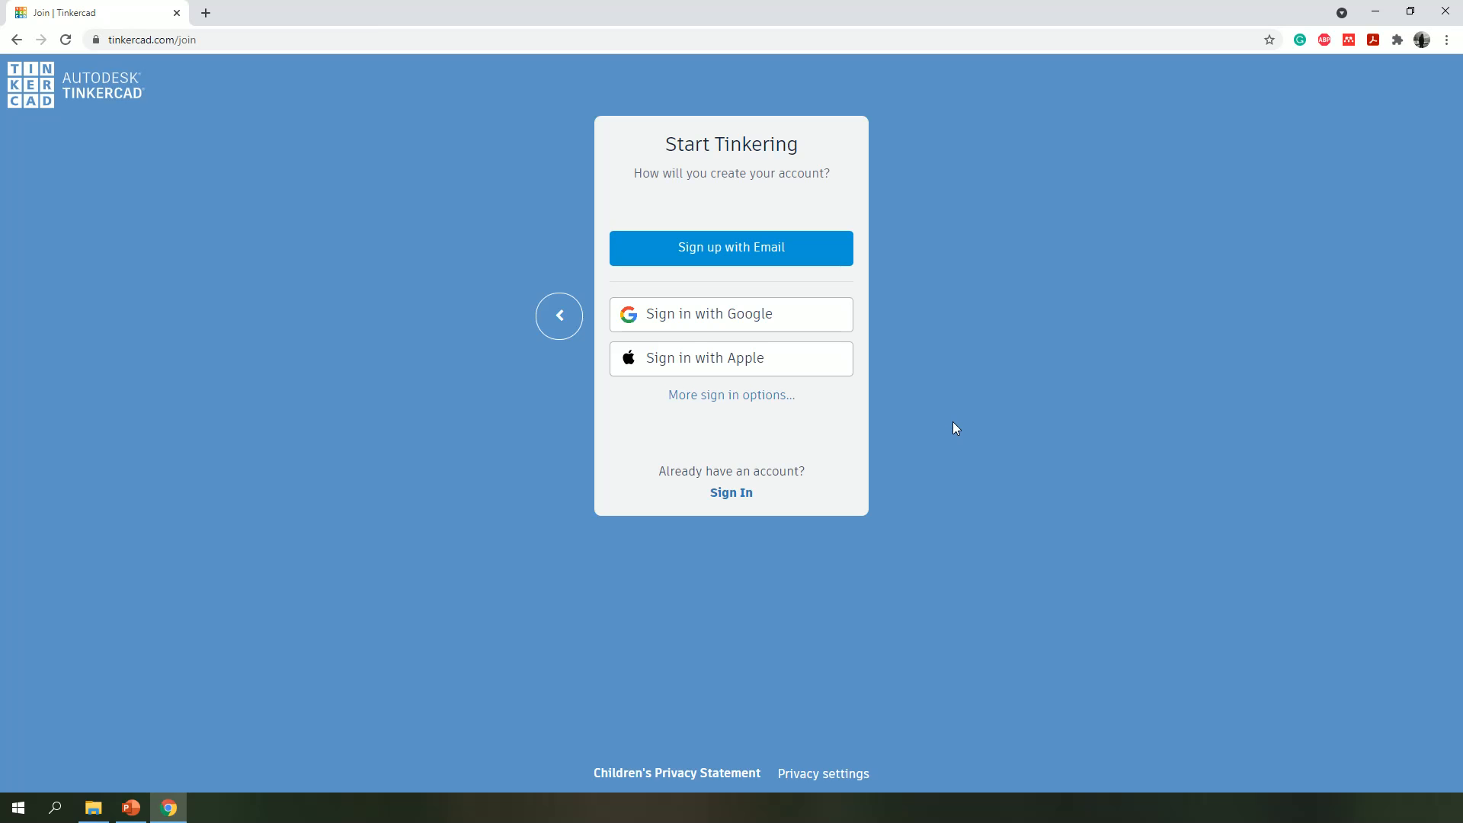
pyautogui.click(693, 250)
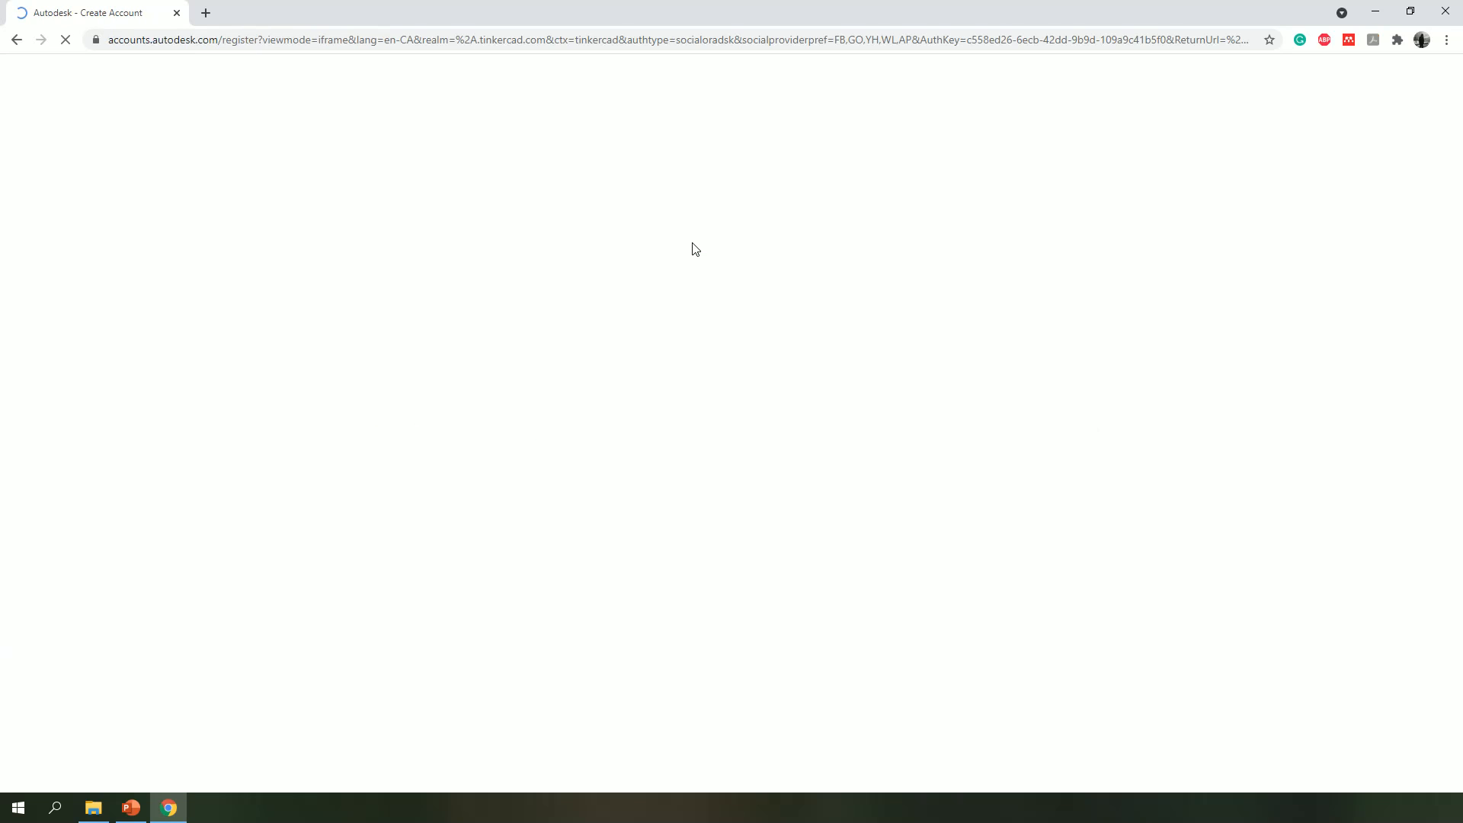
# - Set the new account's country to Canada
pyautogui.click(673, 177)
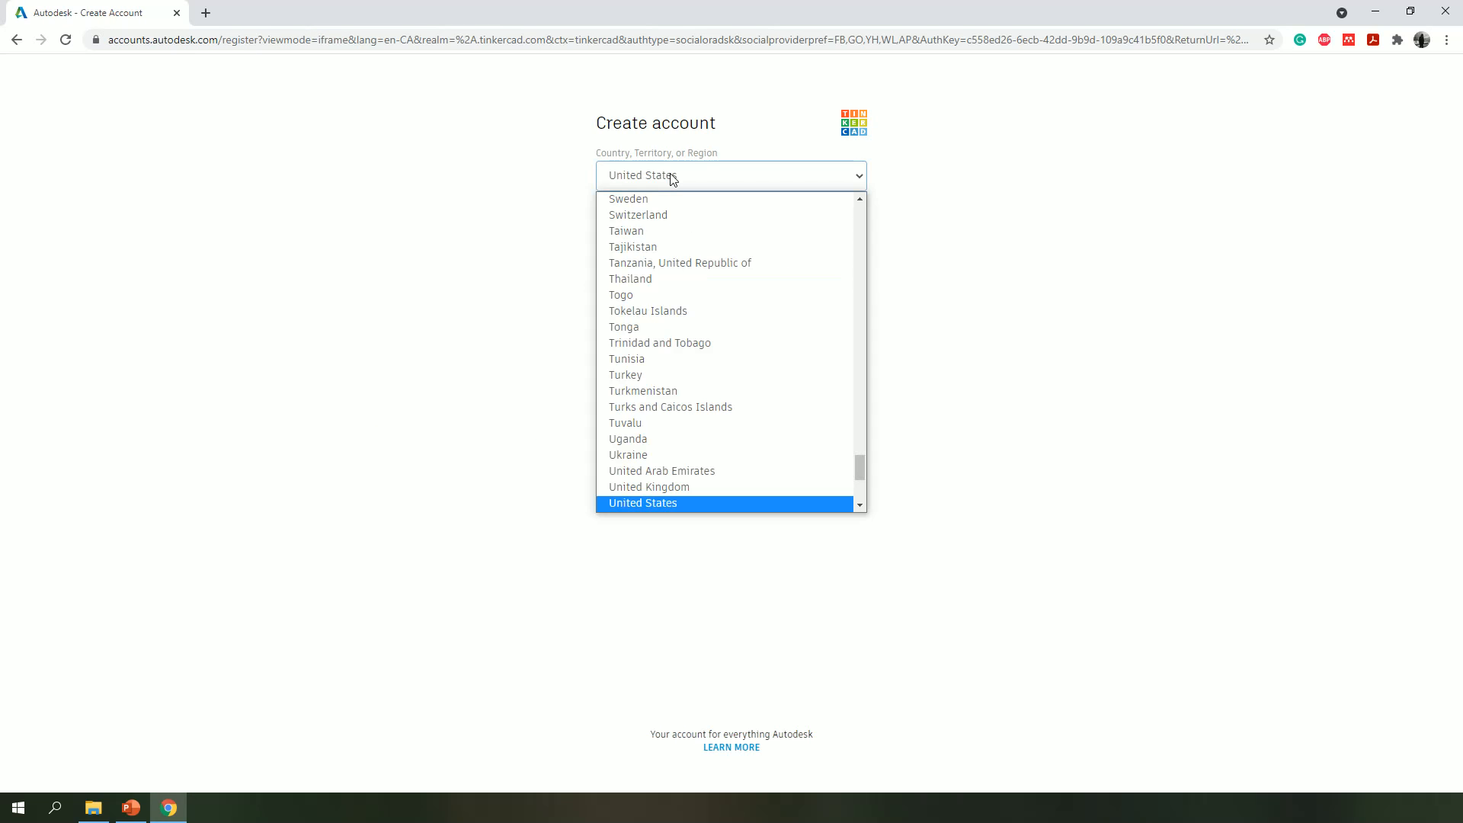
pyautogui.write('can')
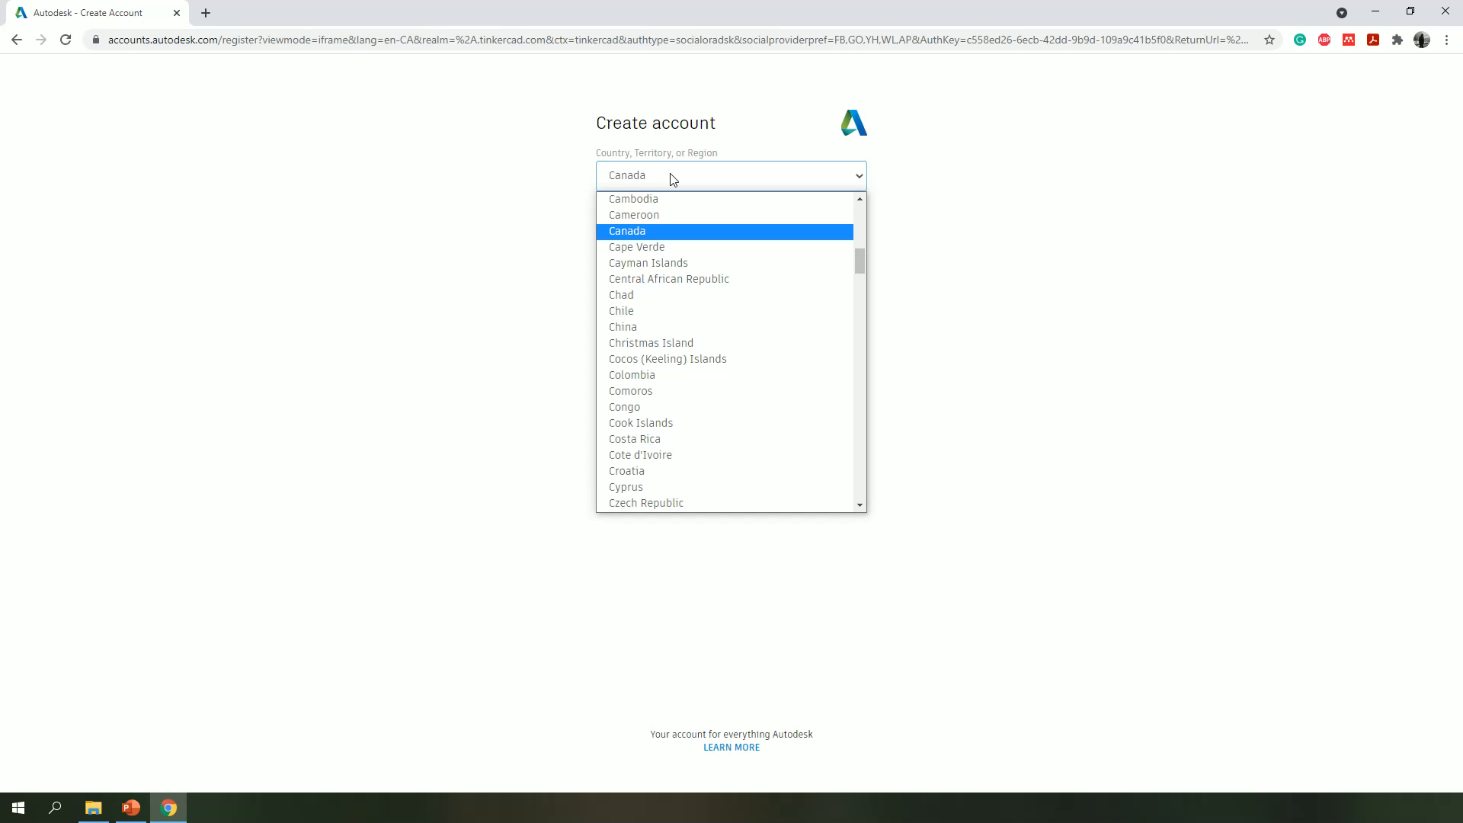
pyautogui.click(638, 231)
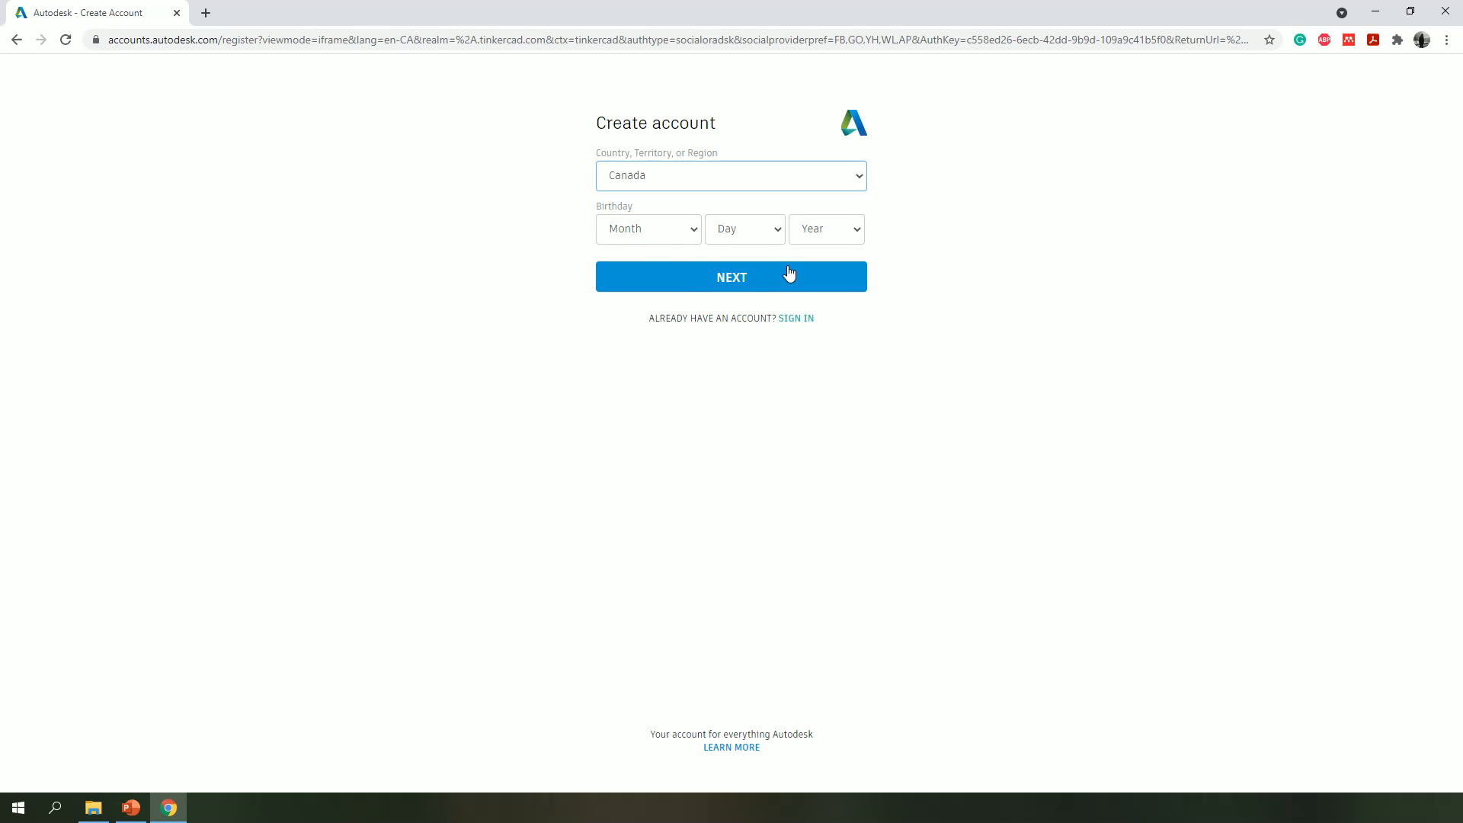
# - Enter the account holder's full date of birth and continue to the login details
pyautogui.click(669, 231)
pyautogui.click(644, 412)
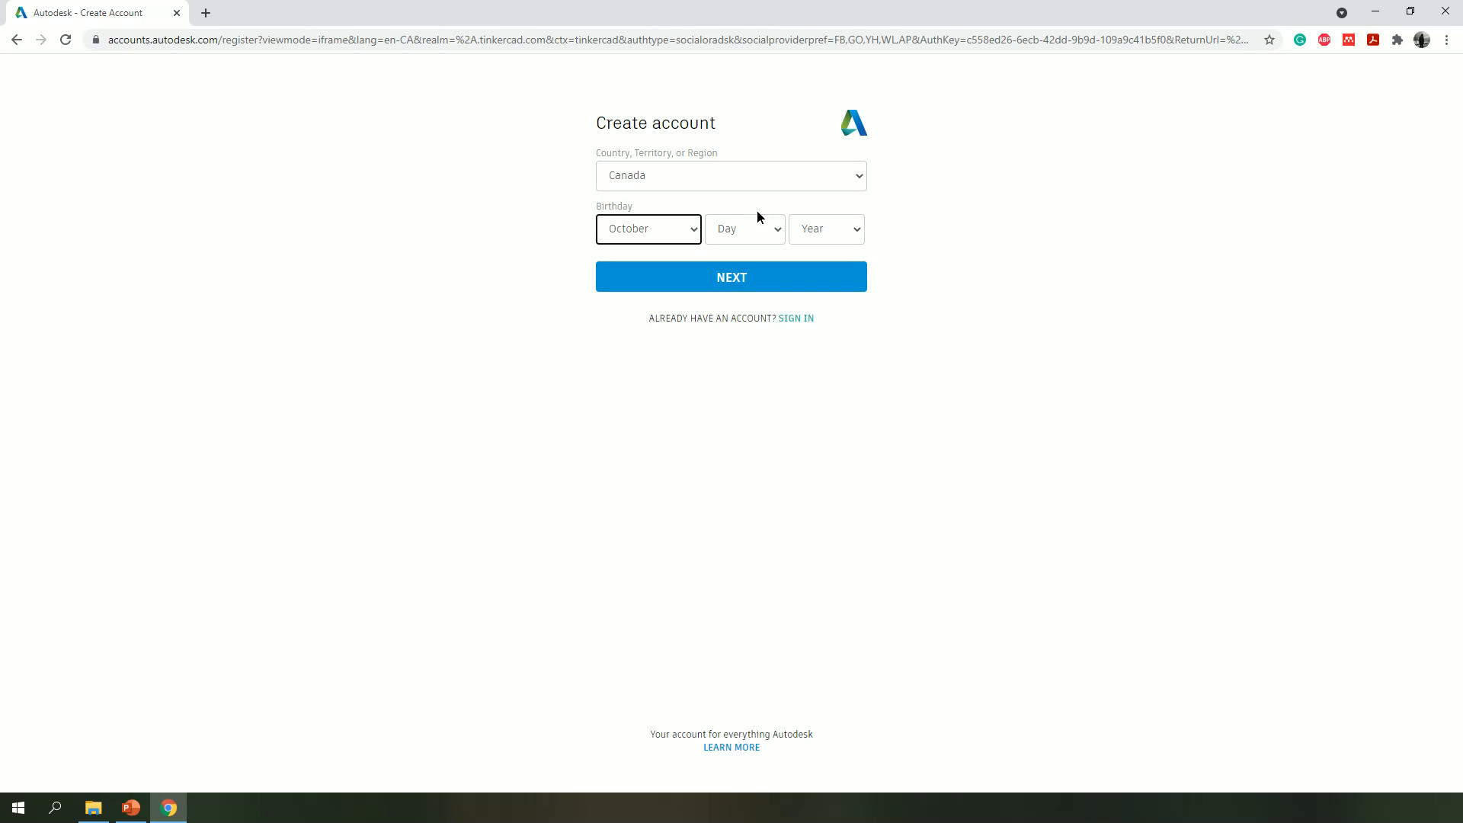
pyautogui.click(760, 230)
pyautogui.scroll(-3, 733, 533)
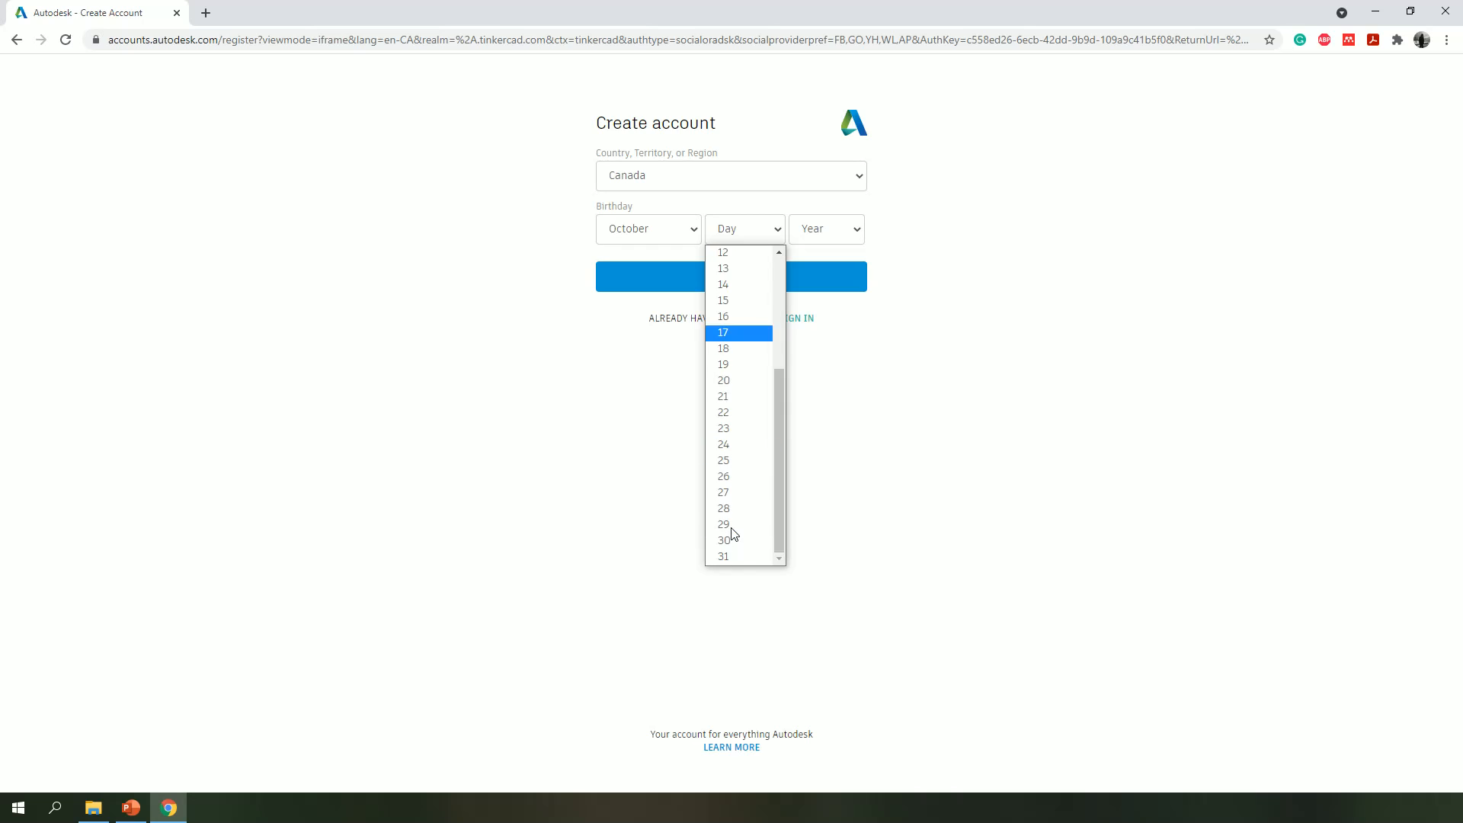
pyautogui.click(731, 526)
pyautogui.click(834, 229)
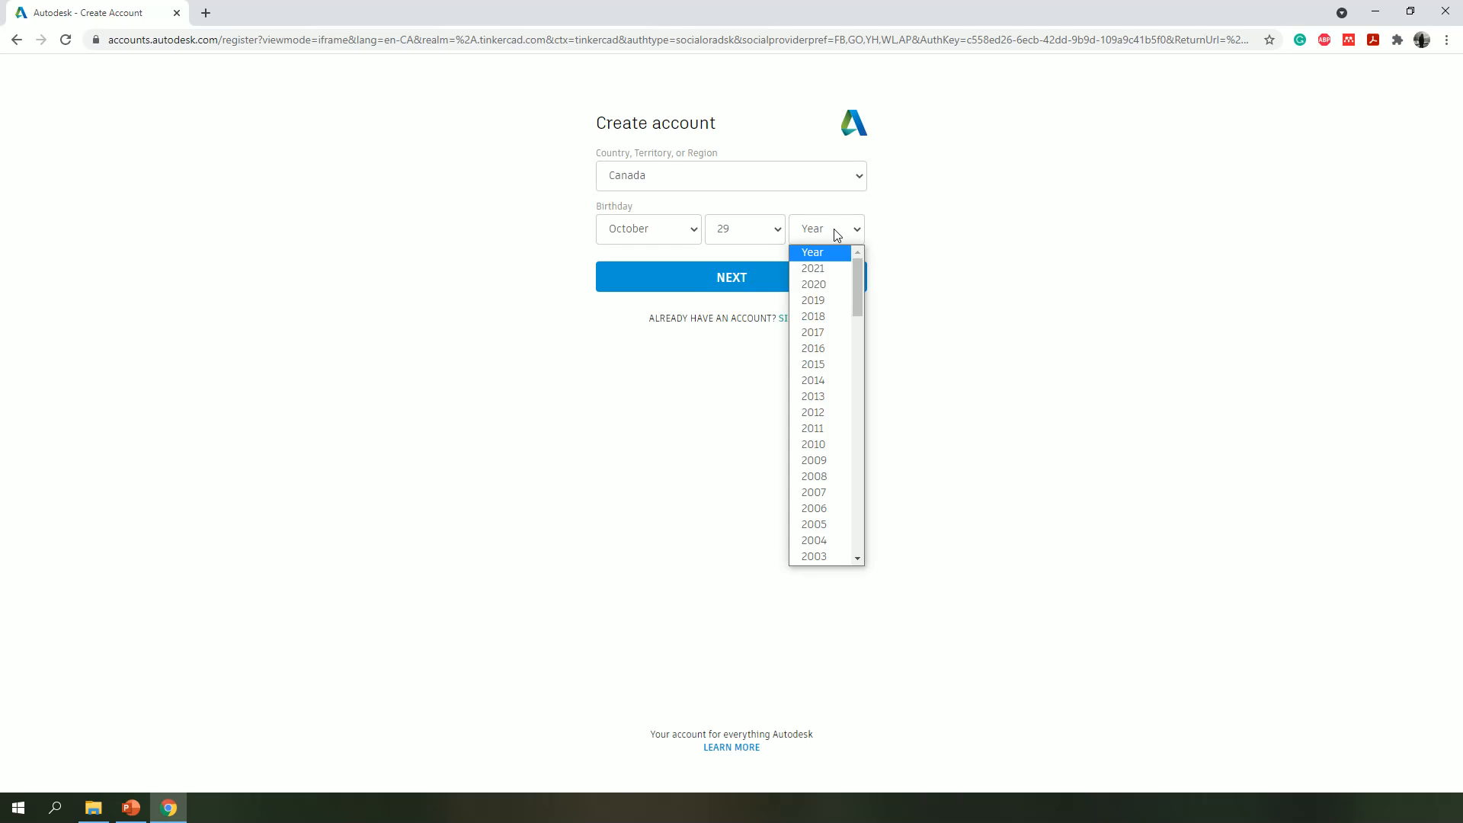
pyautogui.write('1988')
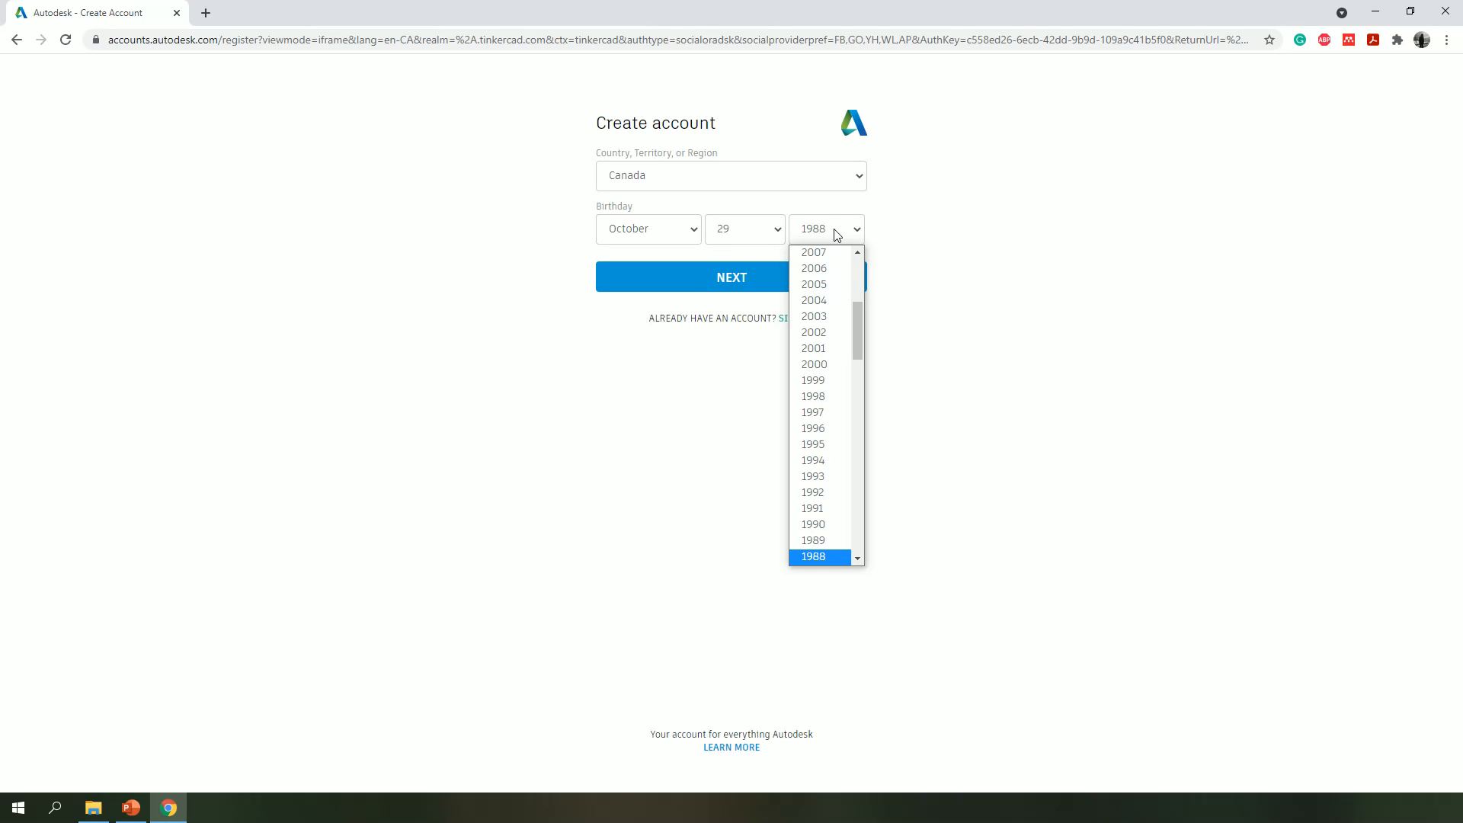
pyautogui.click(836, 233)
pyautogui.click(788, 269)
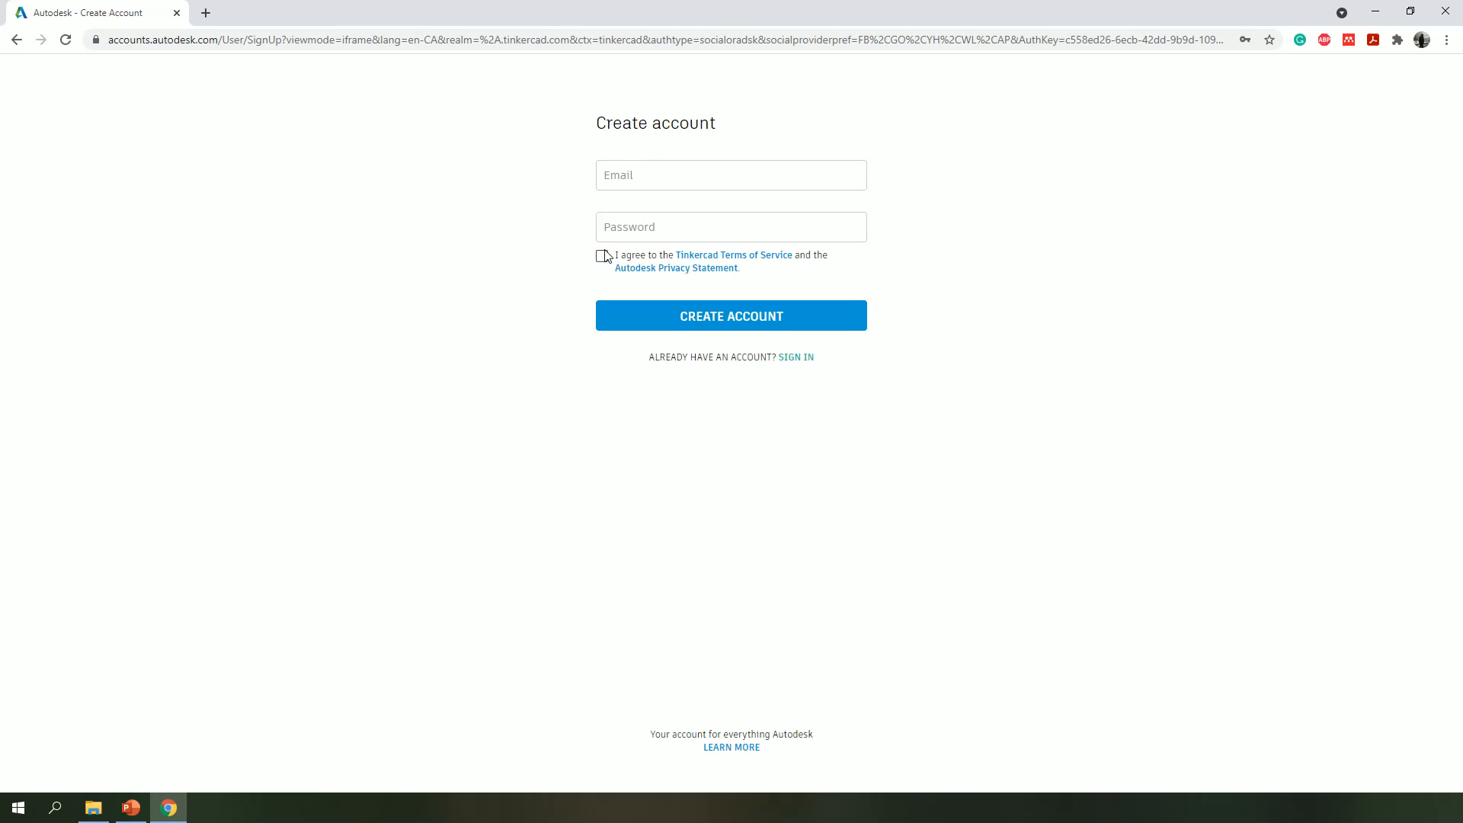
# - Agree to the Tinkercad terms of service and fill in the account's email address, correcting its spelling
pyautogui.click(604, 256)
pyautogui.click(662, 182)
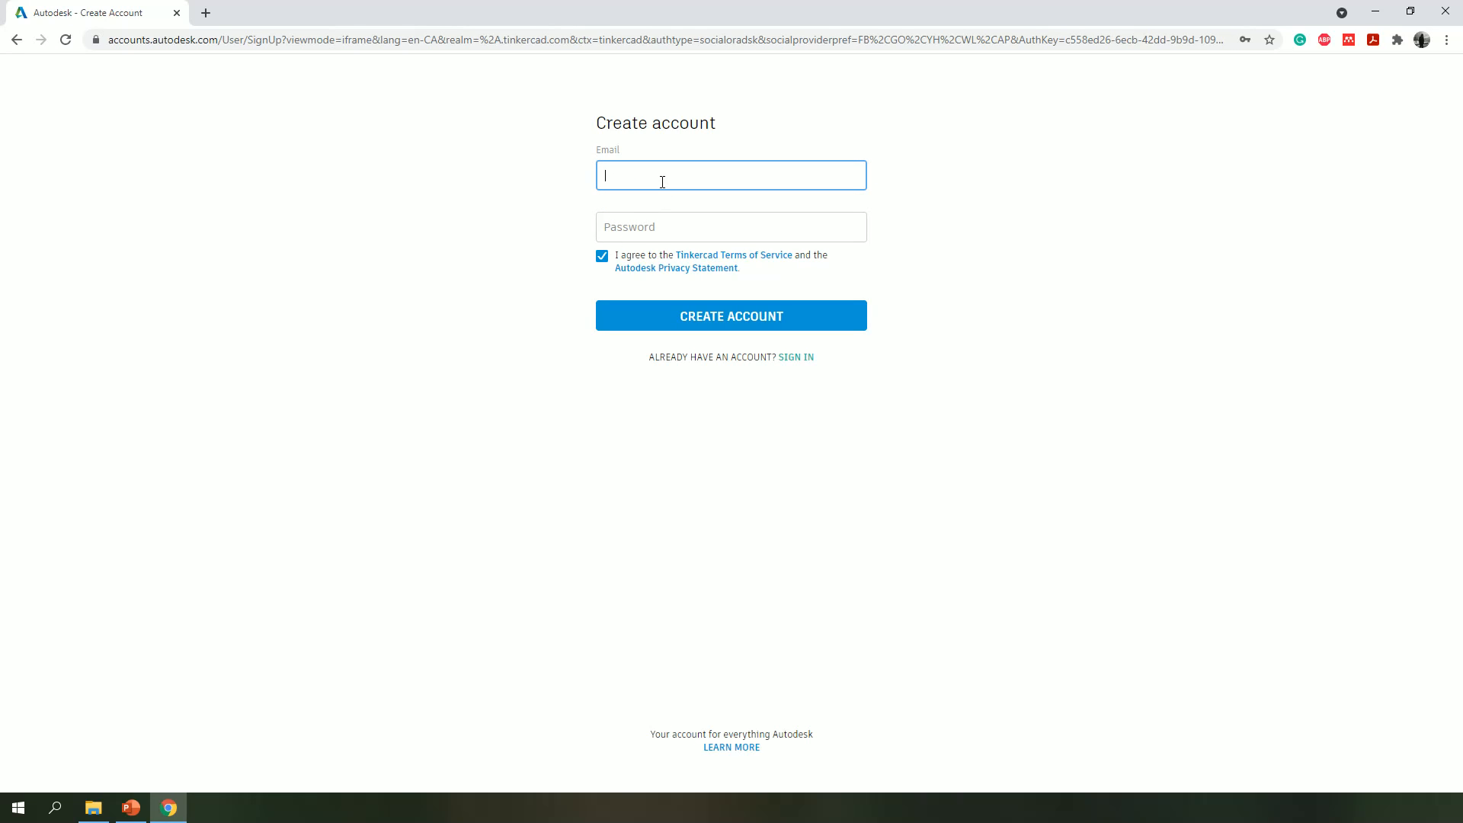
pyautogui.click(757, 227)
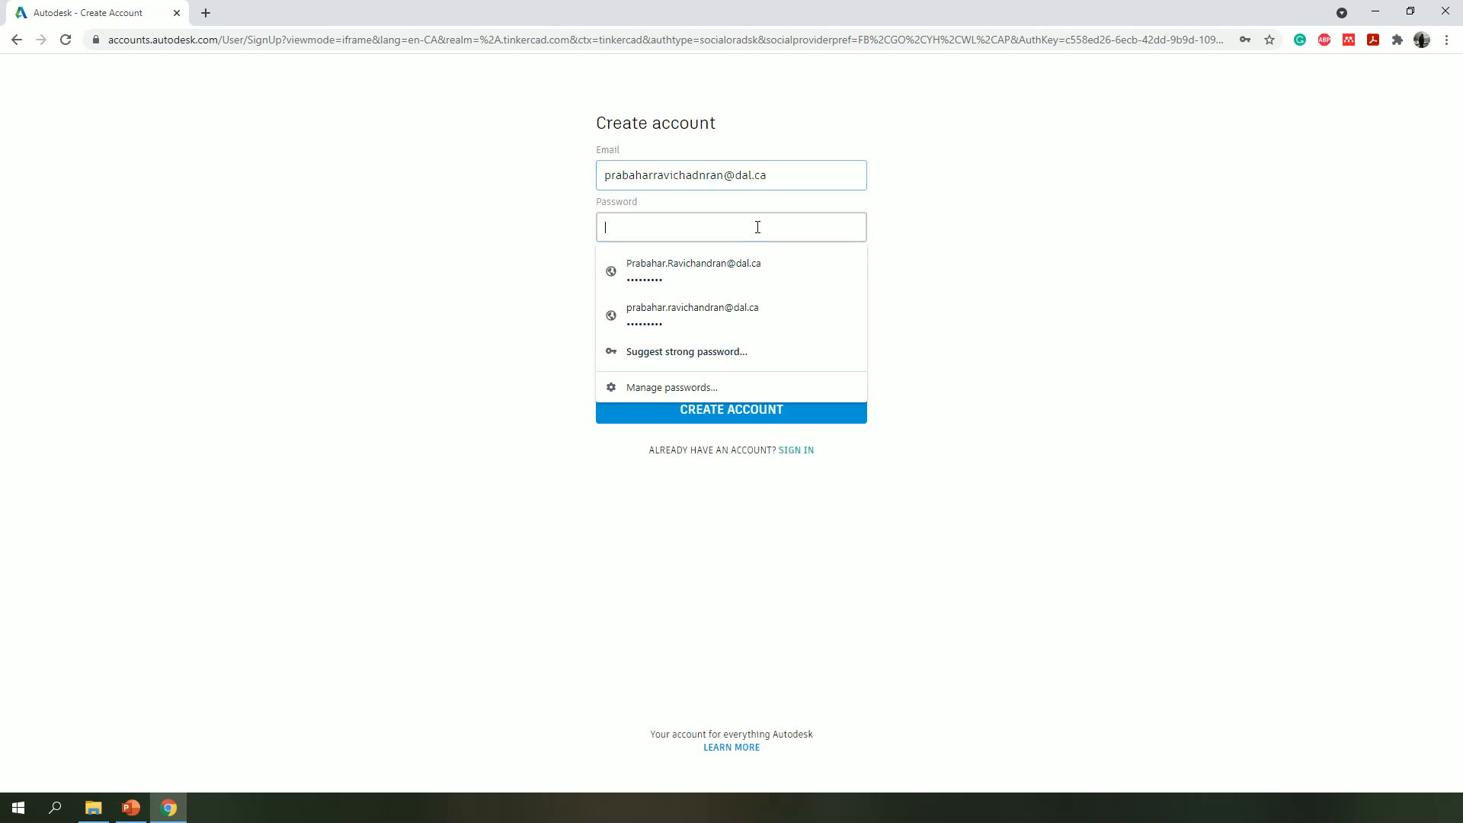
pyautogui.click(707, 176)
pyautogui.press('BackSpace')
pyautogui.press('BackSpace')
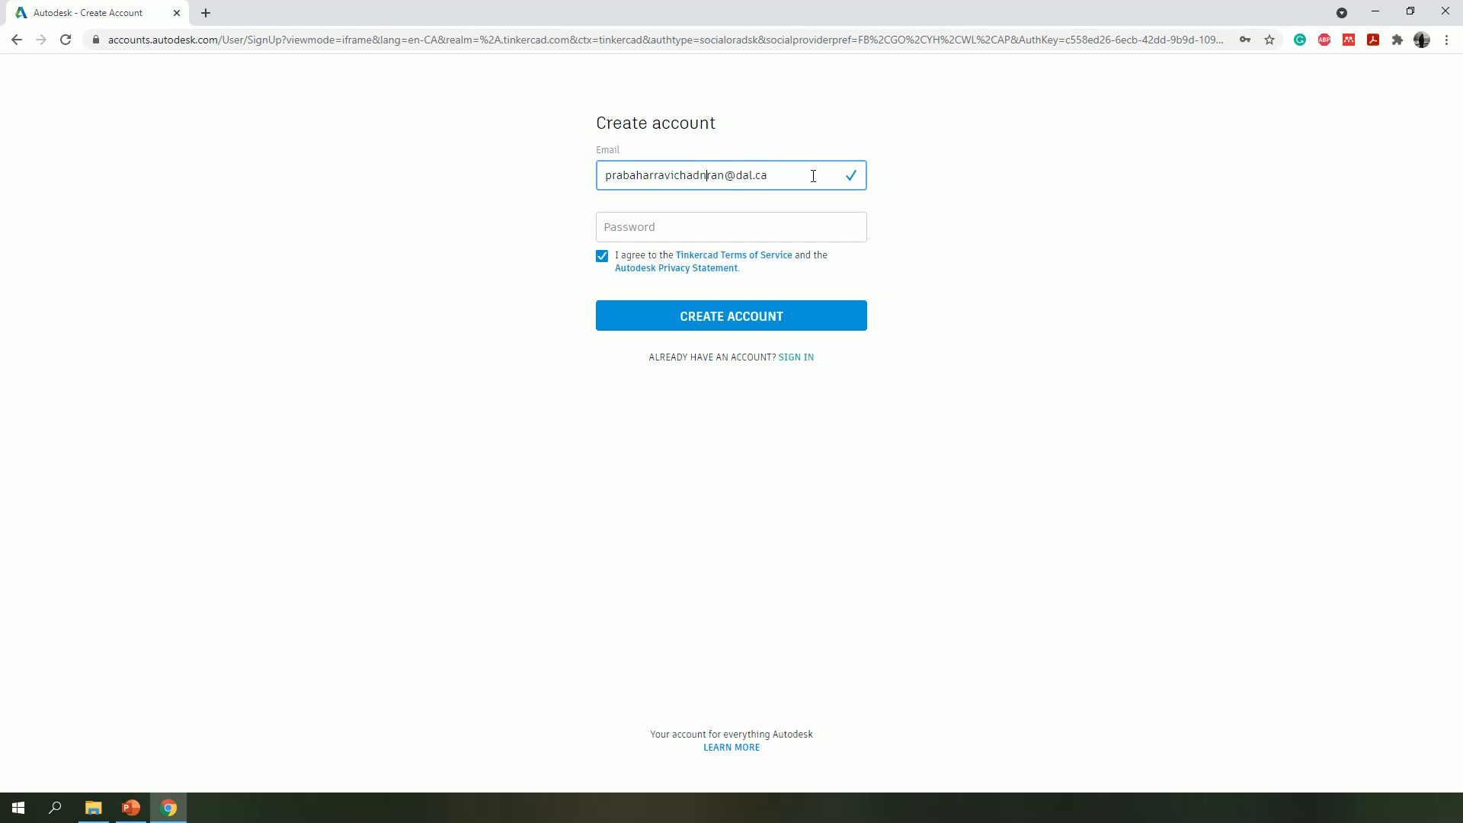
pyautogui.write('nd')
# - Enter the account password and create the account
pyautogui.click(733, 229)
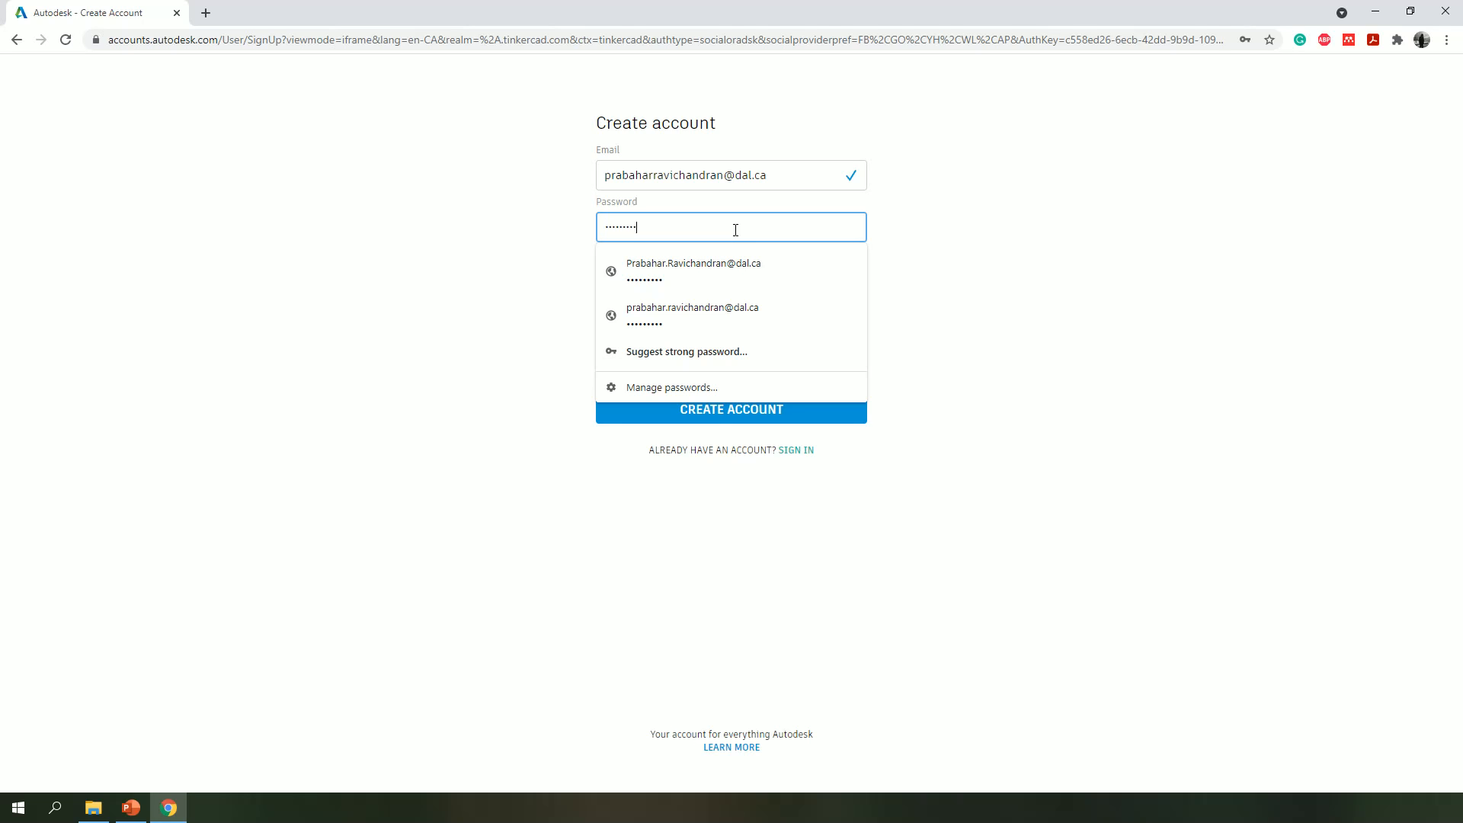
pyautogui.click(1045, 277)
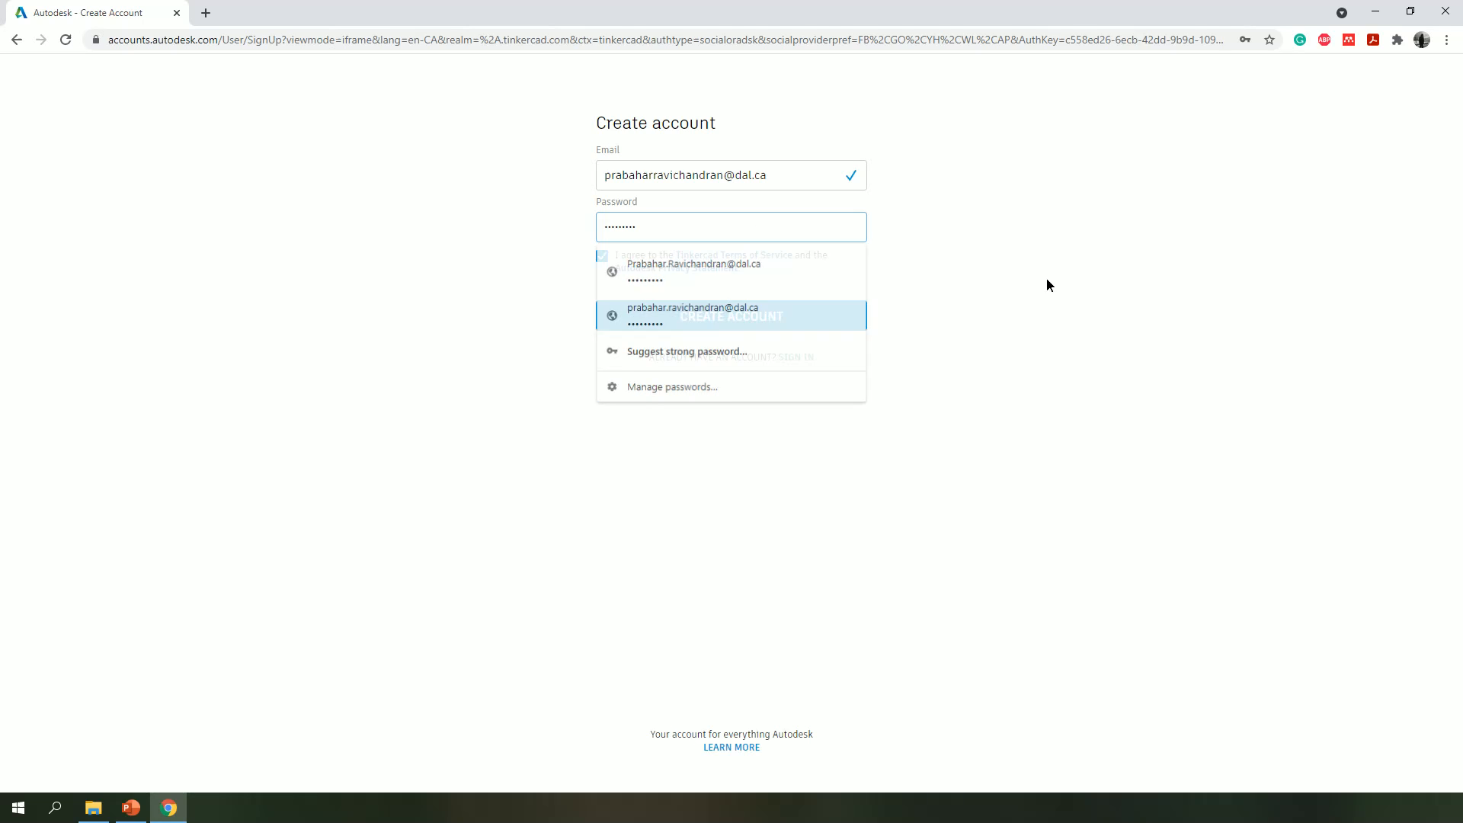
pyautogui.doubleClick(681, 231)
pyautogui.write('••••')
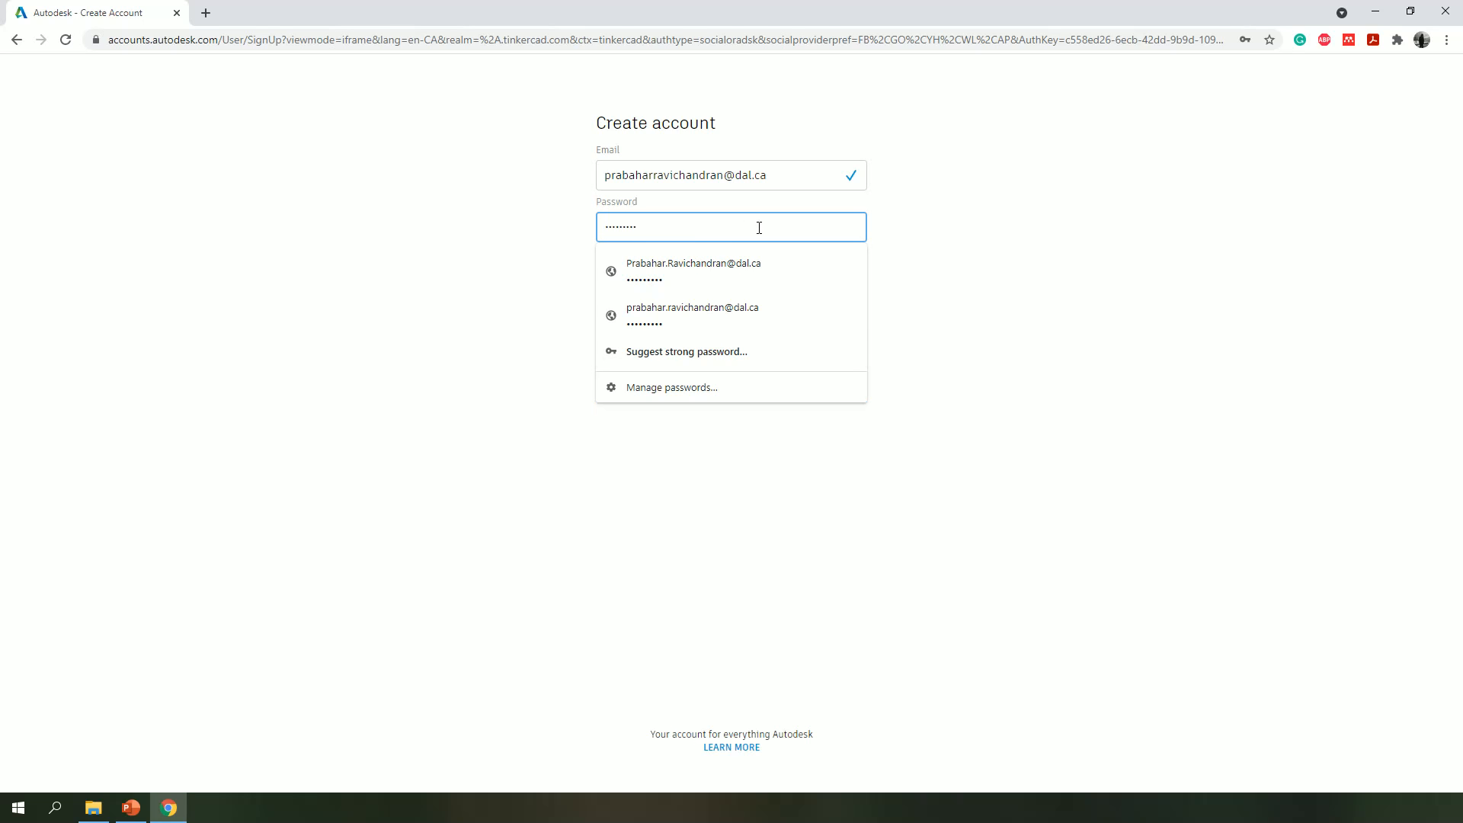
pyautogui.click(989, 267)
pyautogui.click(756, 312)
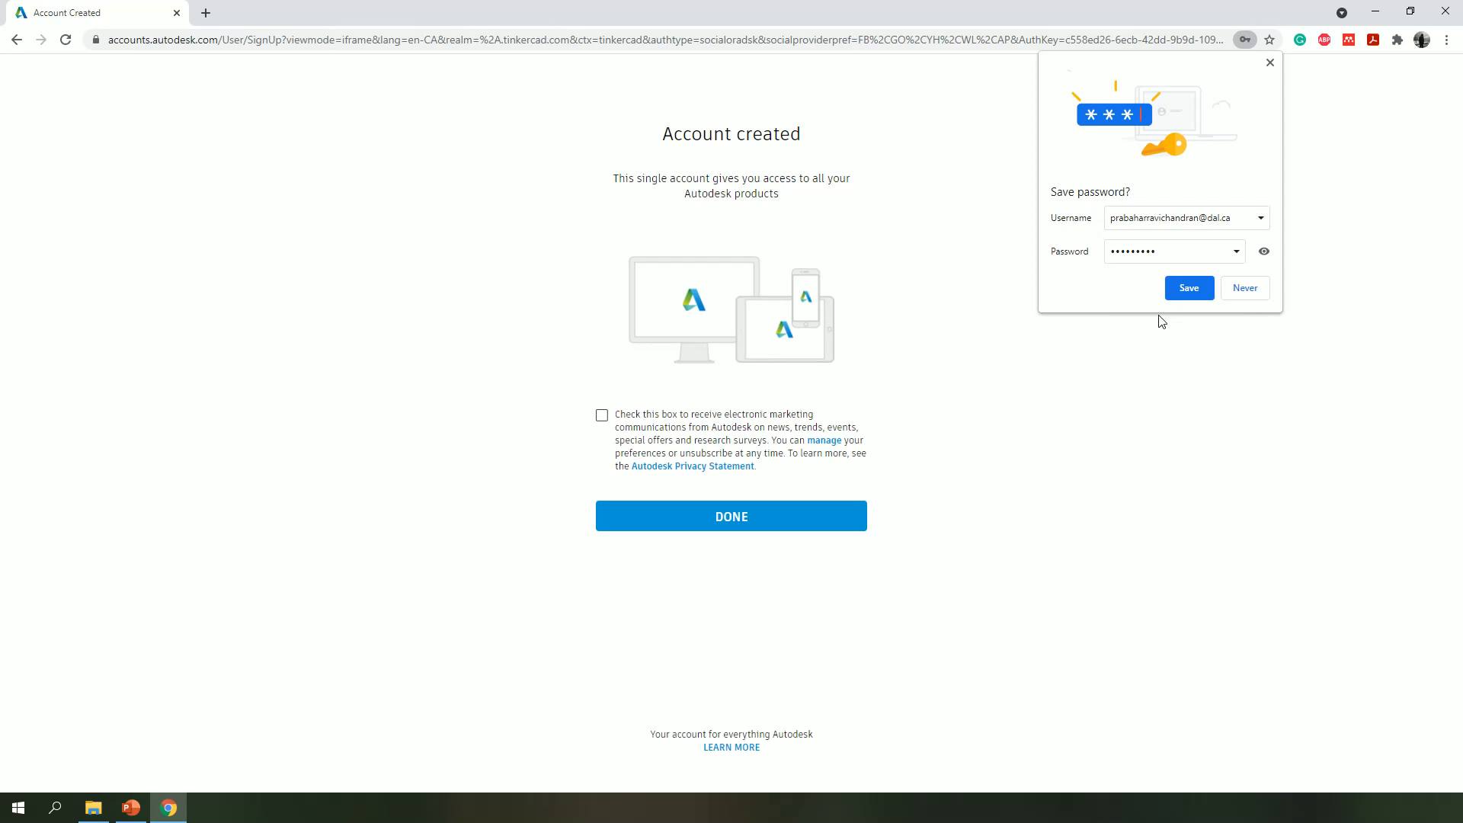
# - Save the login in the browser and finish the registration with Autodesk marketing communications accepted
pyautogui.click(1188, 288)
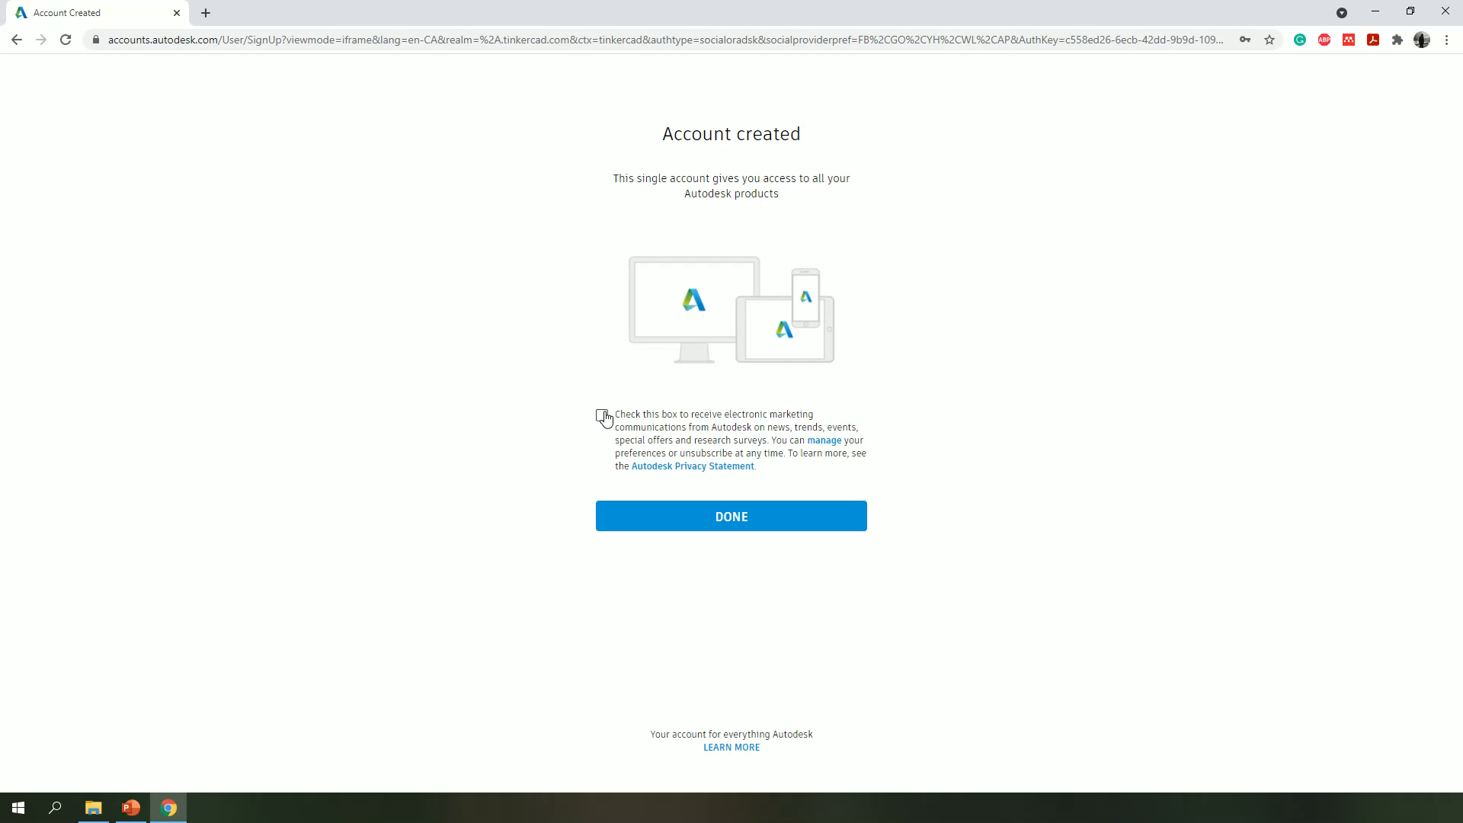
pyautogui.click(601, 417)
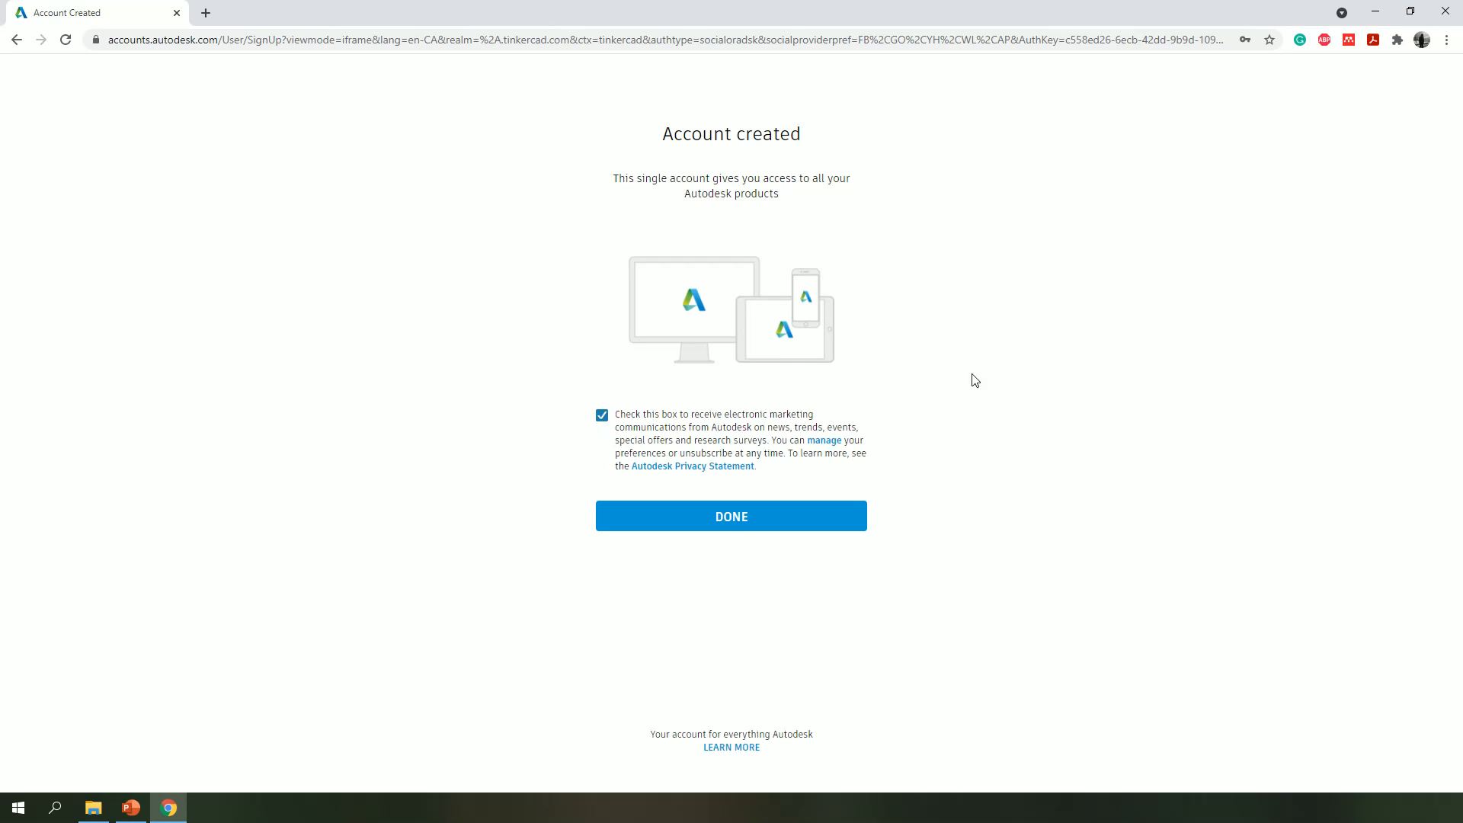
pyautogui.click(723, 528)
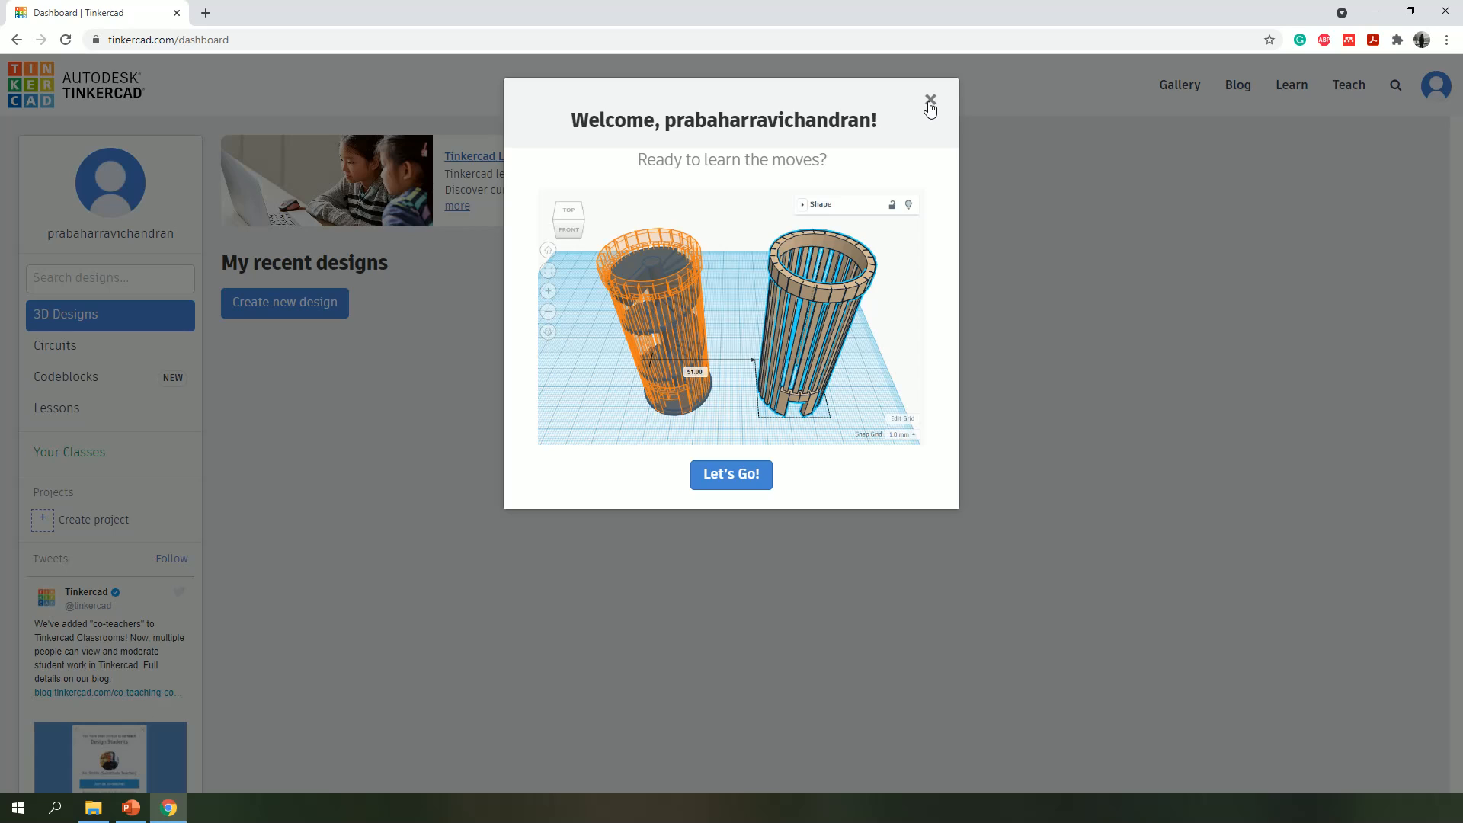
# - Dismiss the welcome message and create a new design in the Circuits section
pyautogui.click(929, 102)
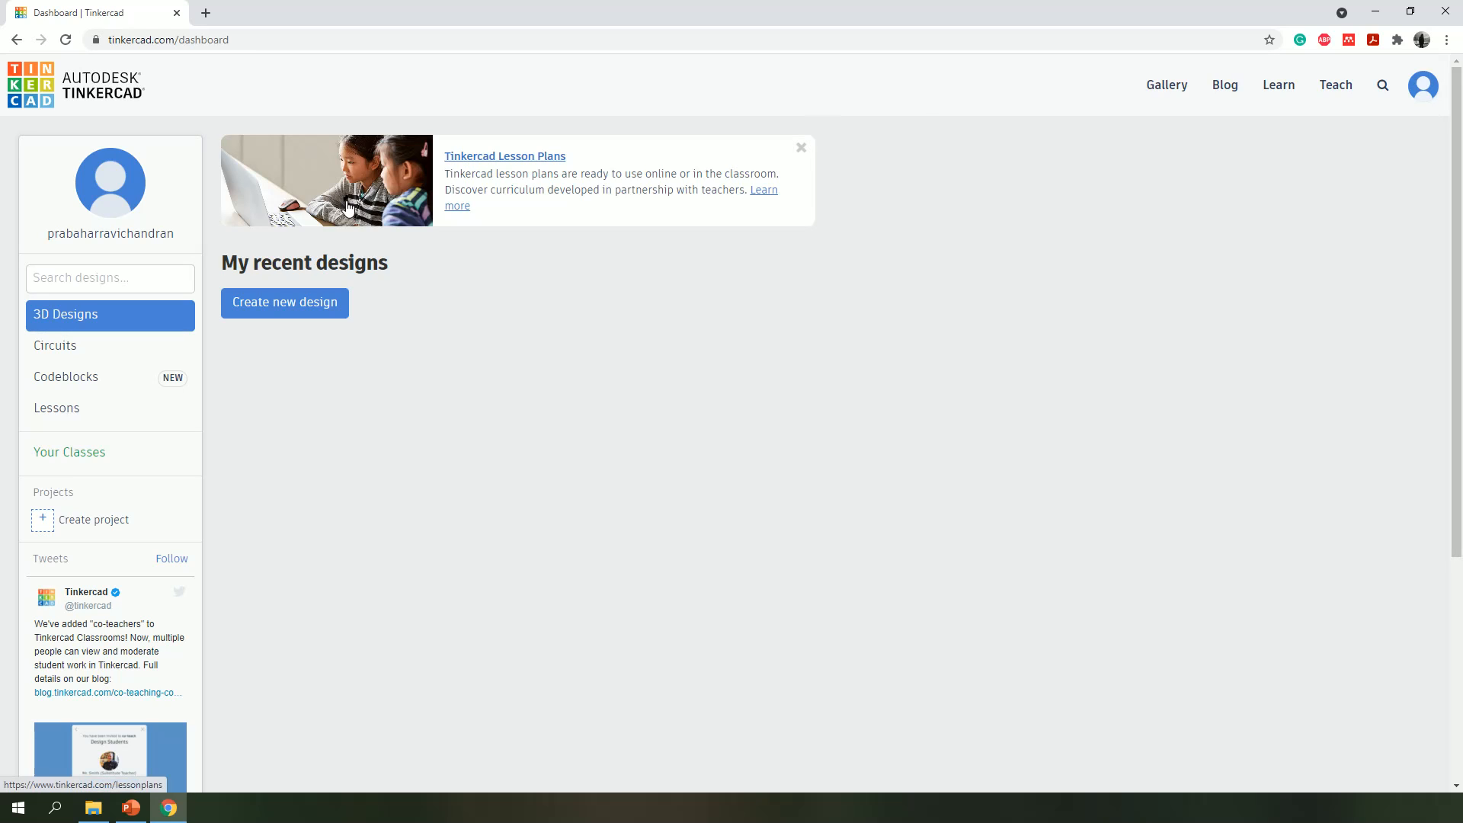
pyautogui.click(63, 344)
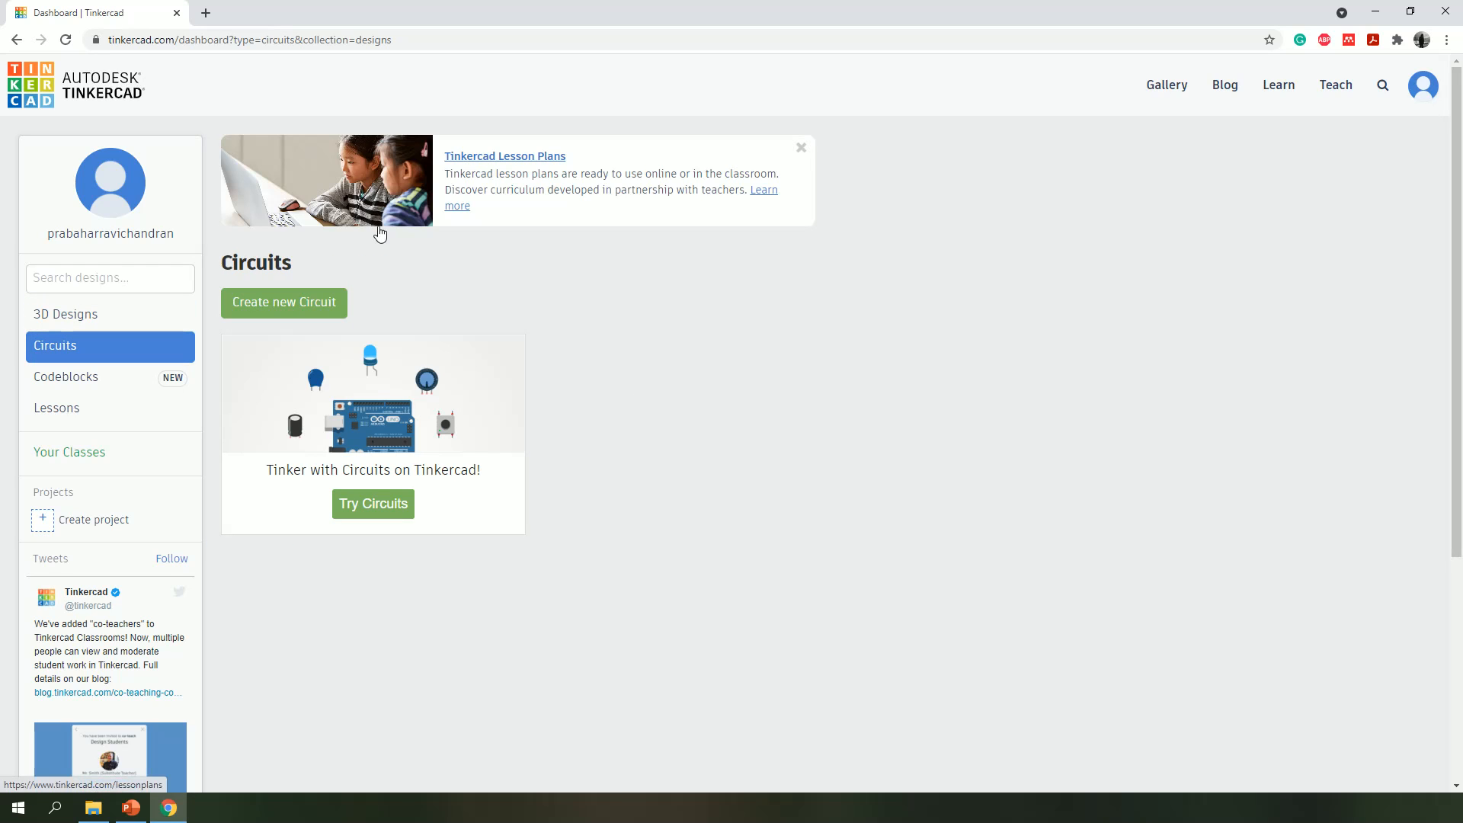
pyautogui.click(263, 308)
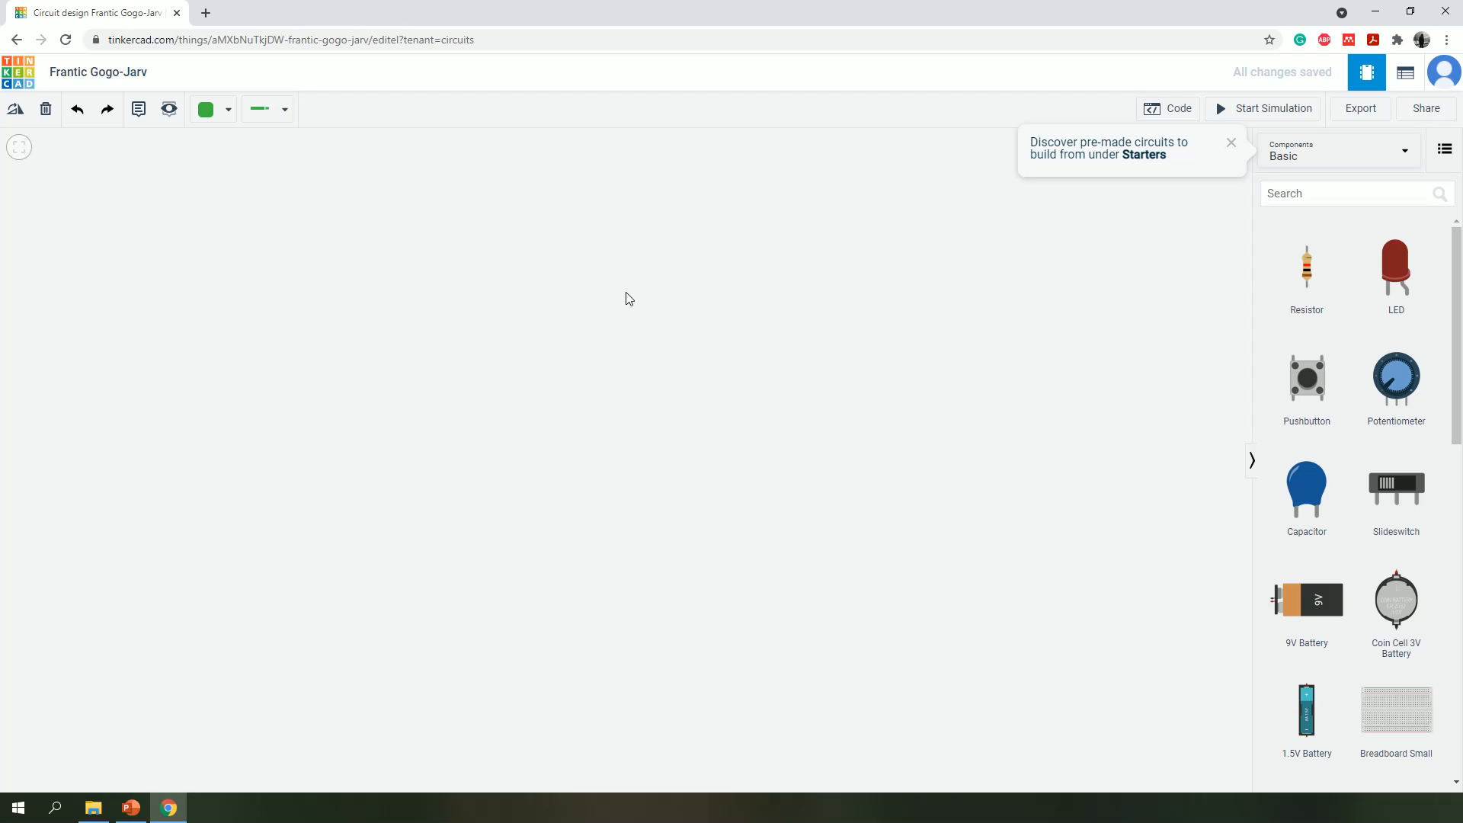
# - Rename the circuit design as First Circuit
pyautogui.click(134, 69)
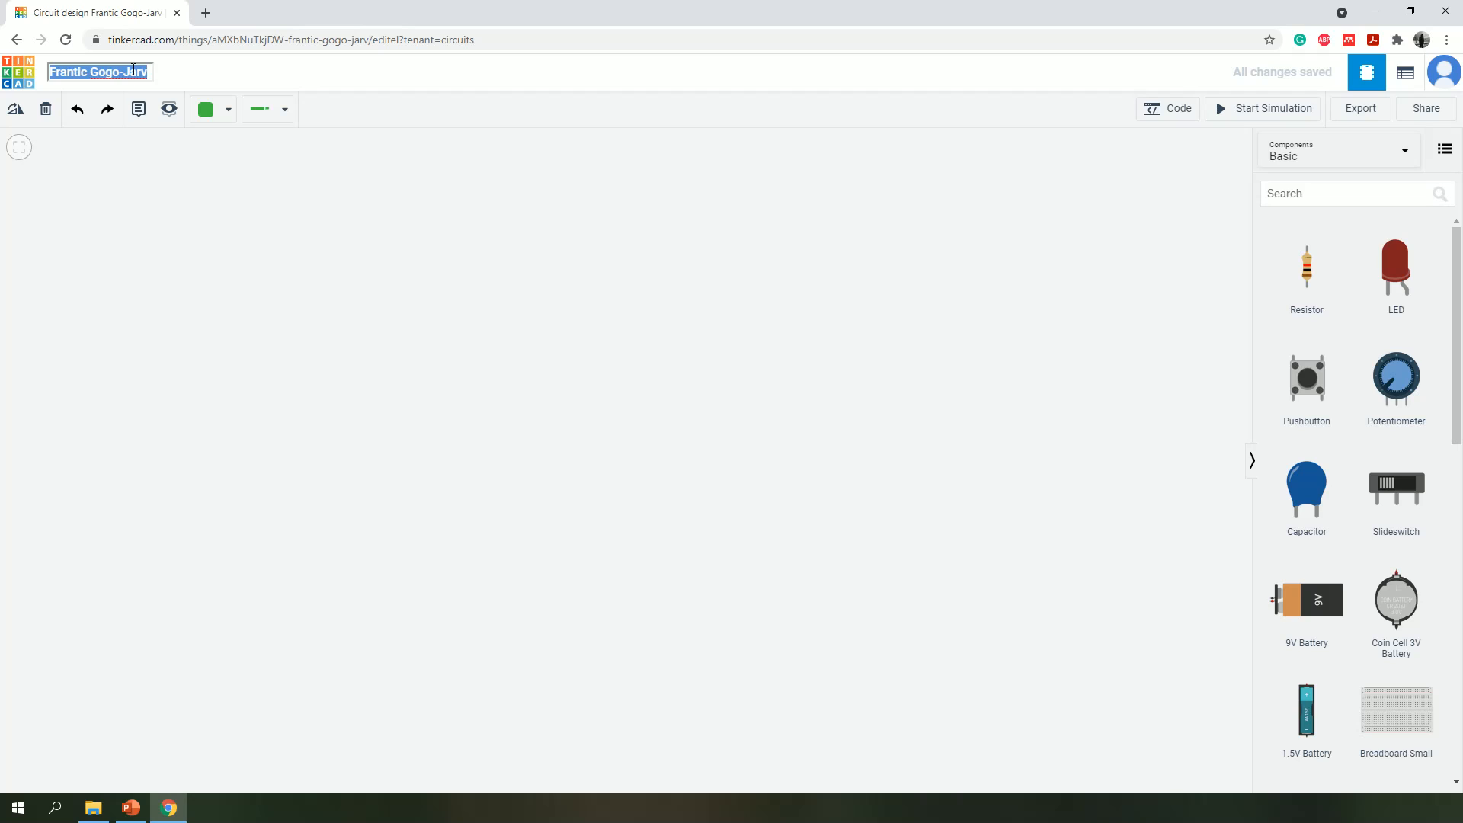
pyautogui.press('BackSpace')
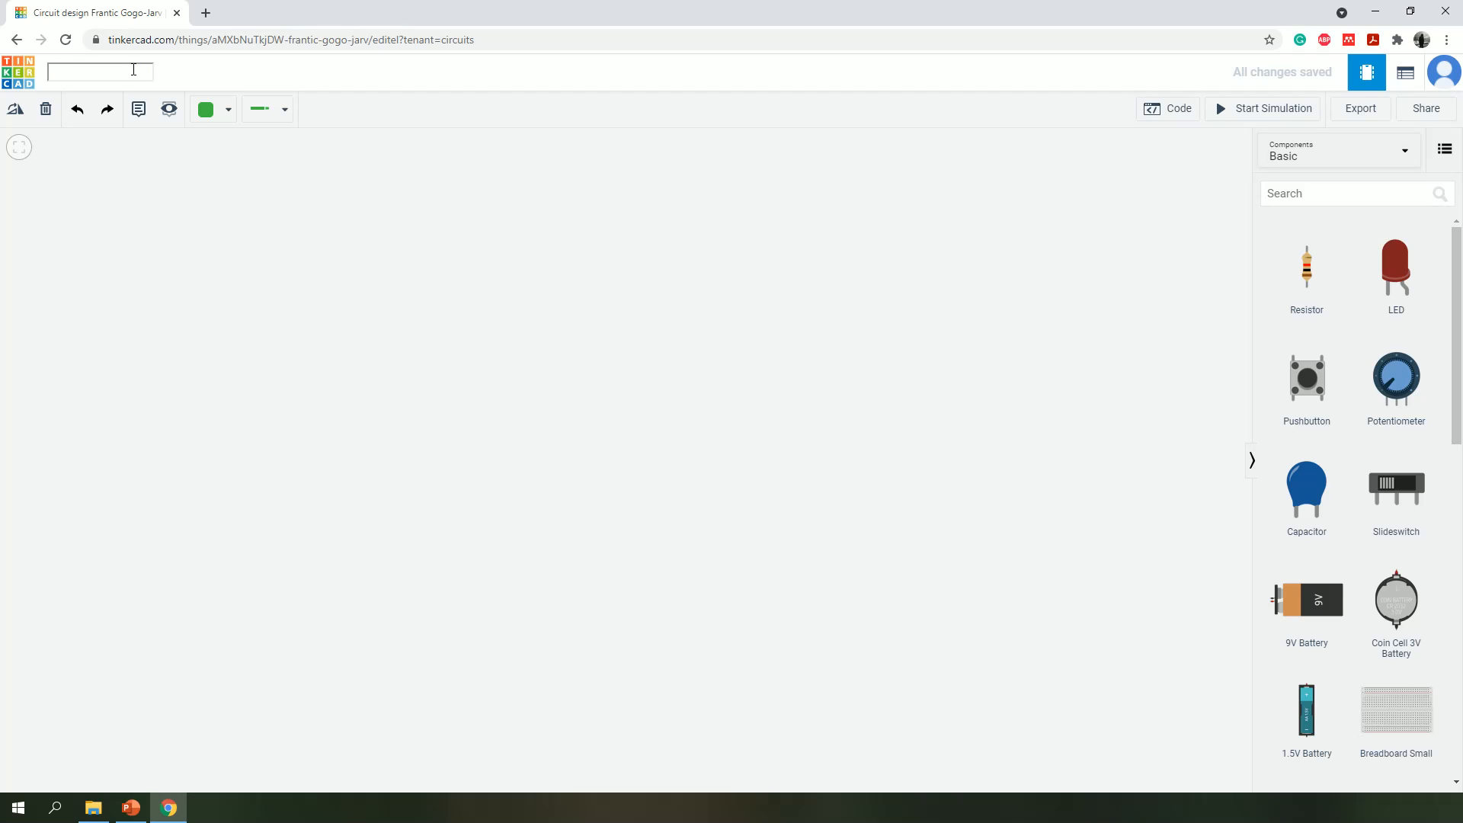
pyautogui.write('First Circuit')
pyautogui.click(333, 317)
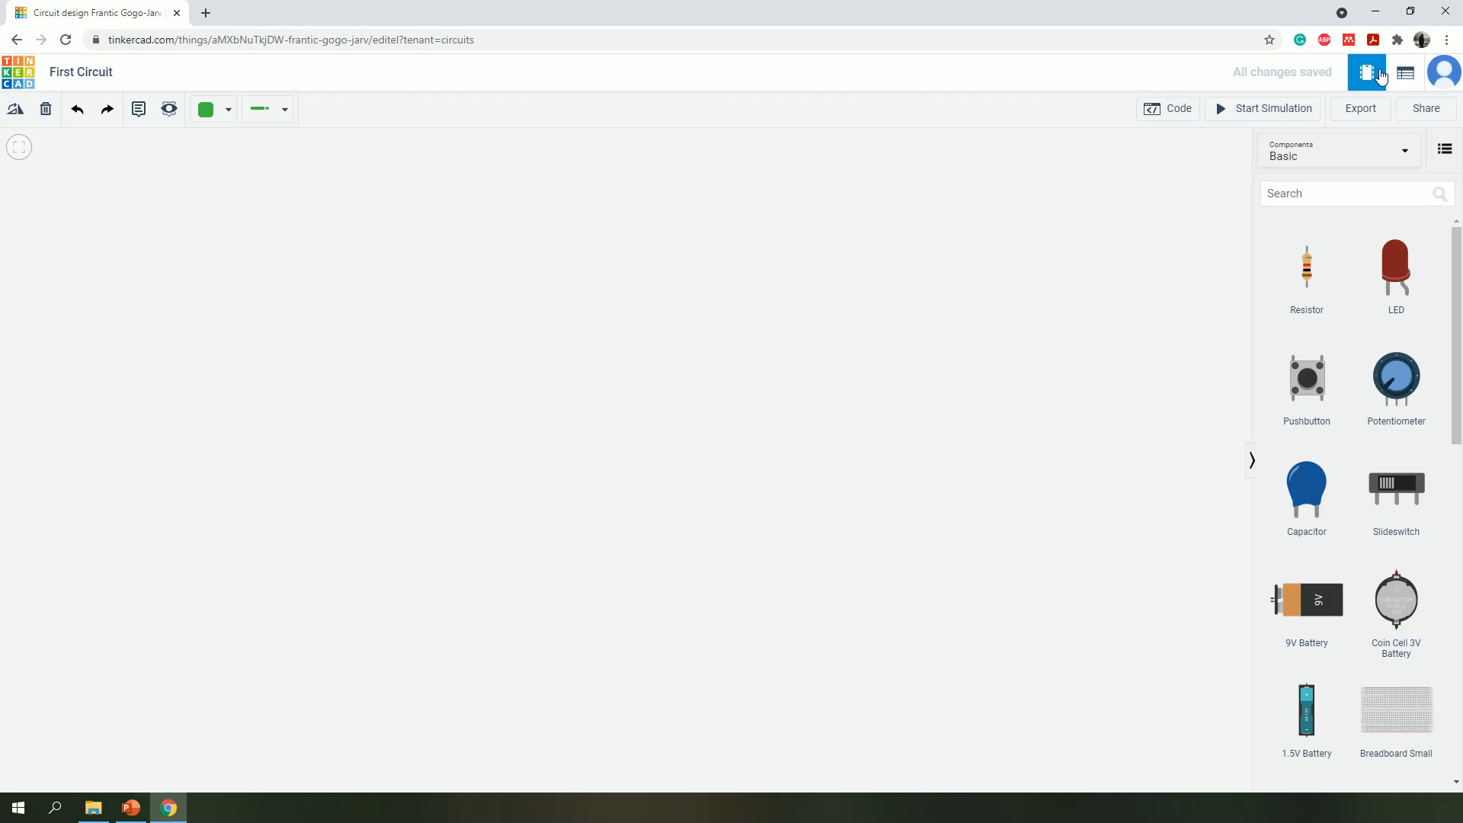
# - Look at the circuit's component list and return to the circuit editor
pyautogui.click(1404, 73)
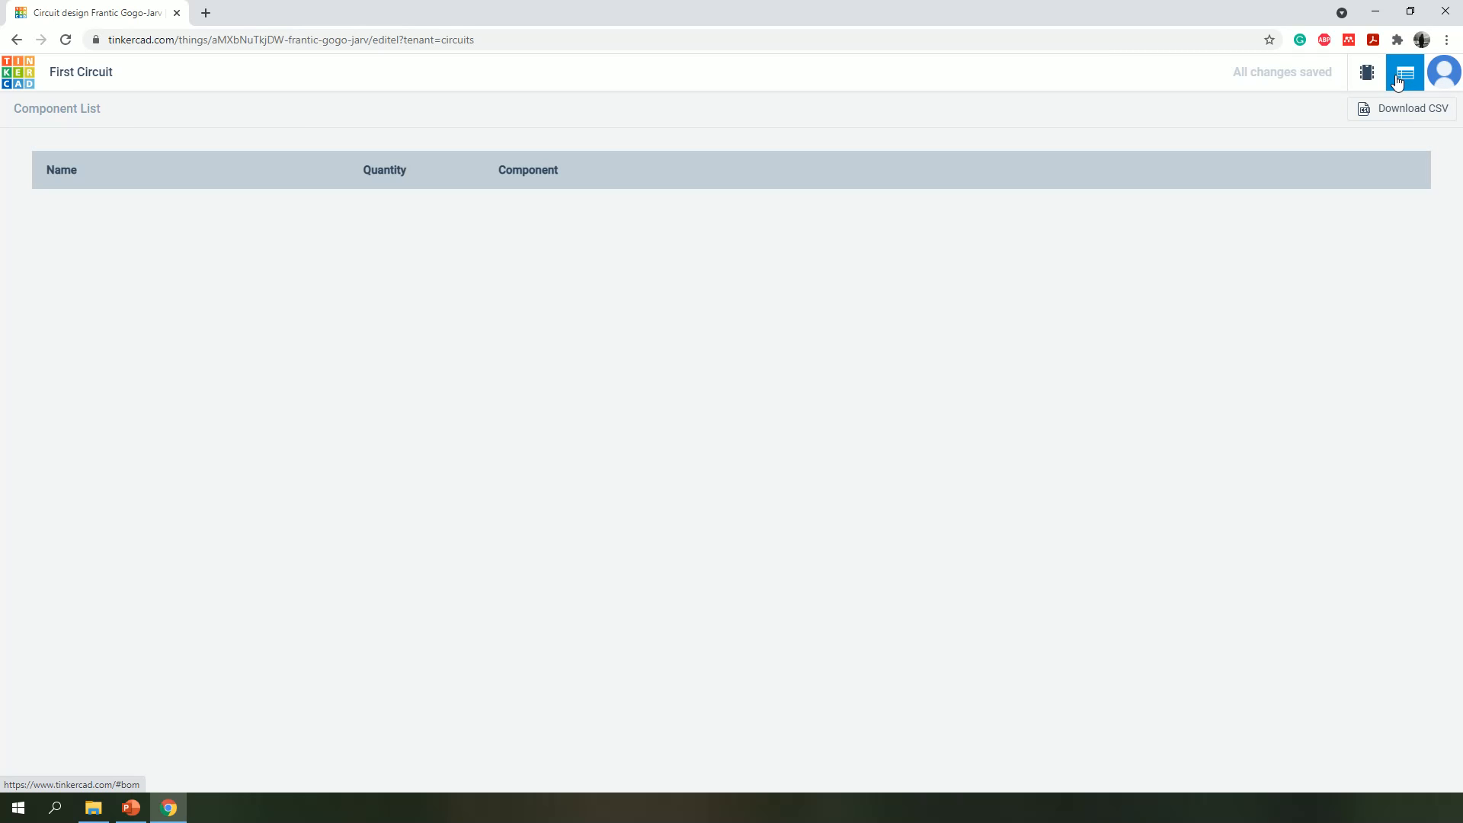
pyautogui.click(1368, 76)
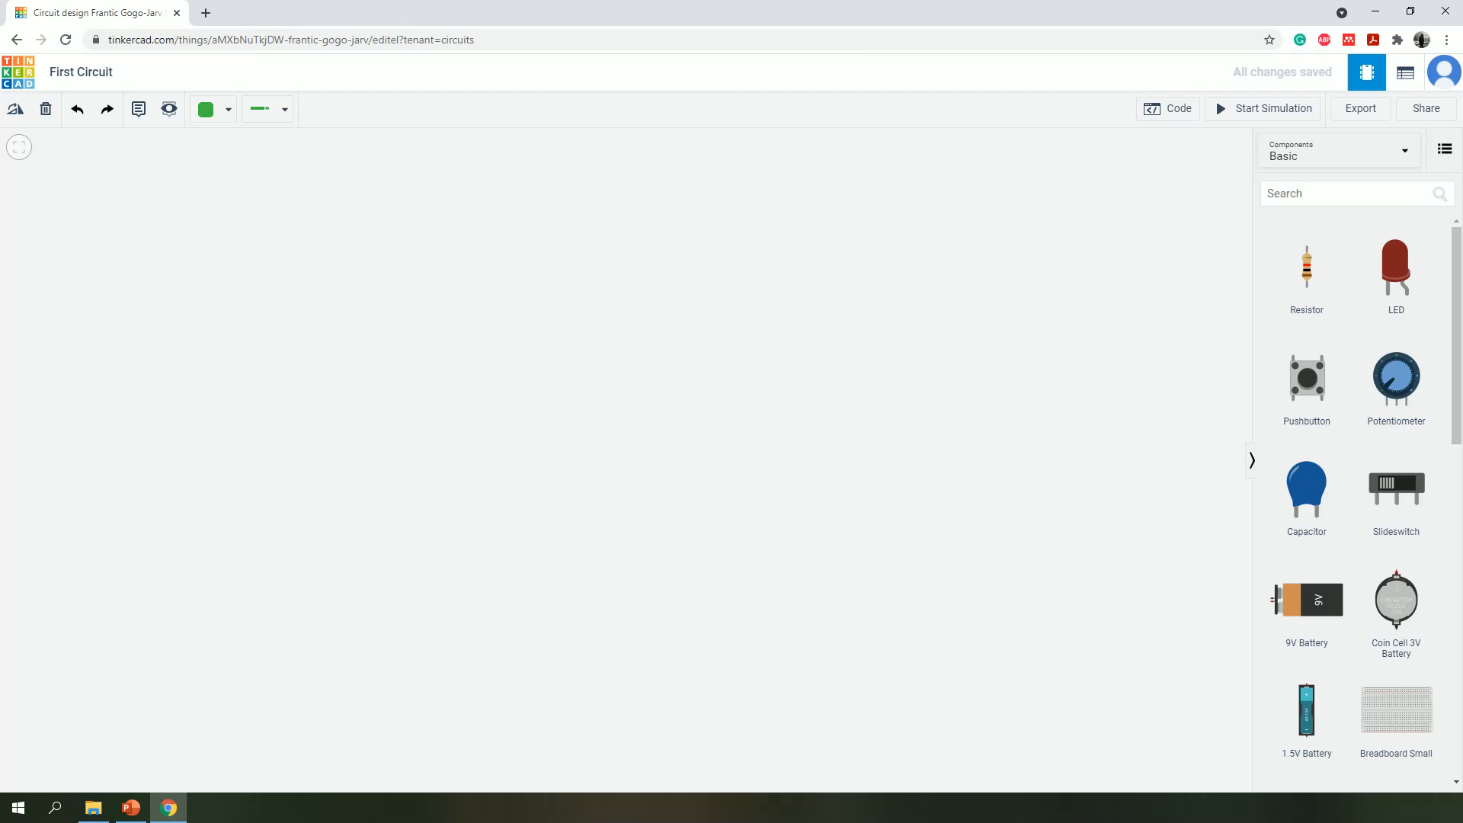
pyautogui.click(1404, 73)
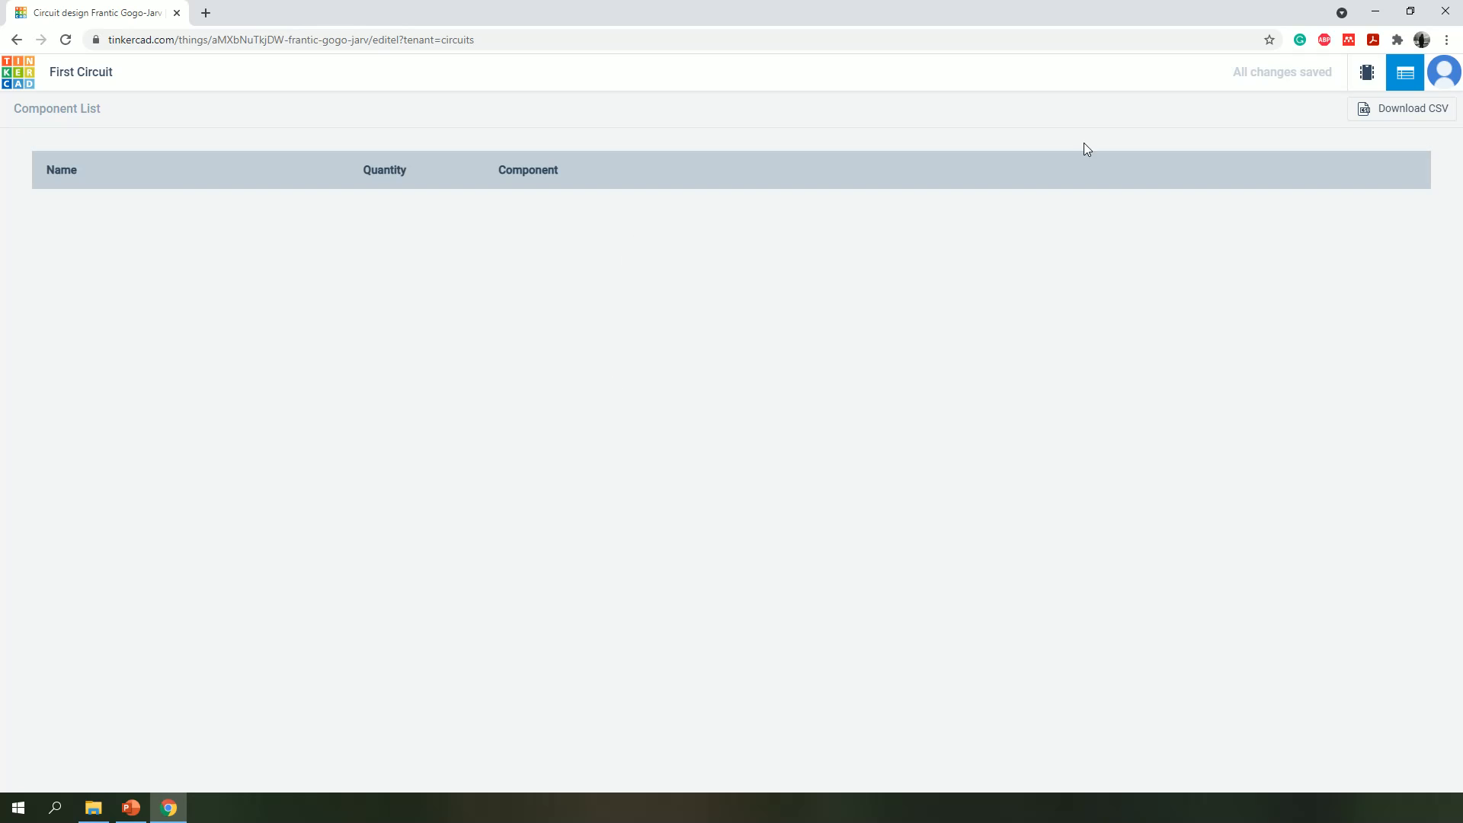
pyautogui.click(1366, 73)
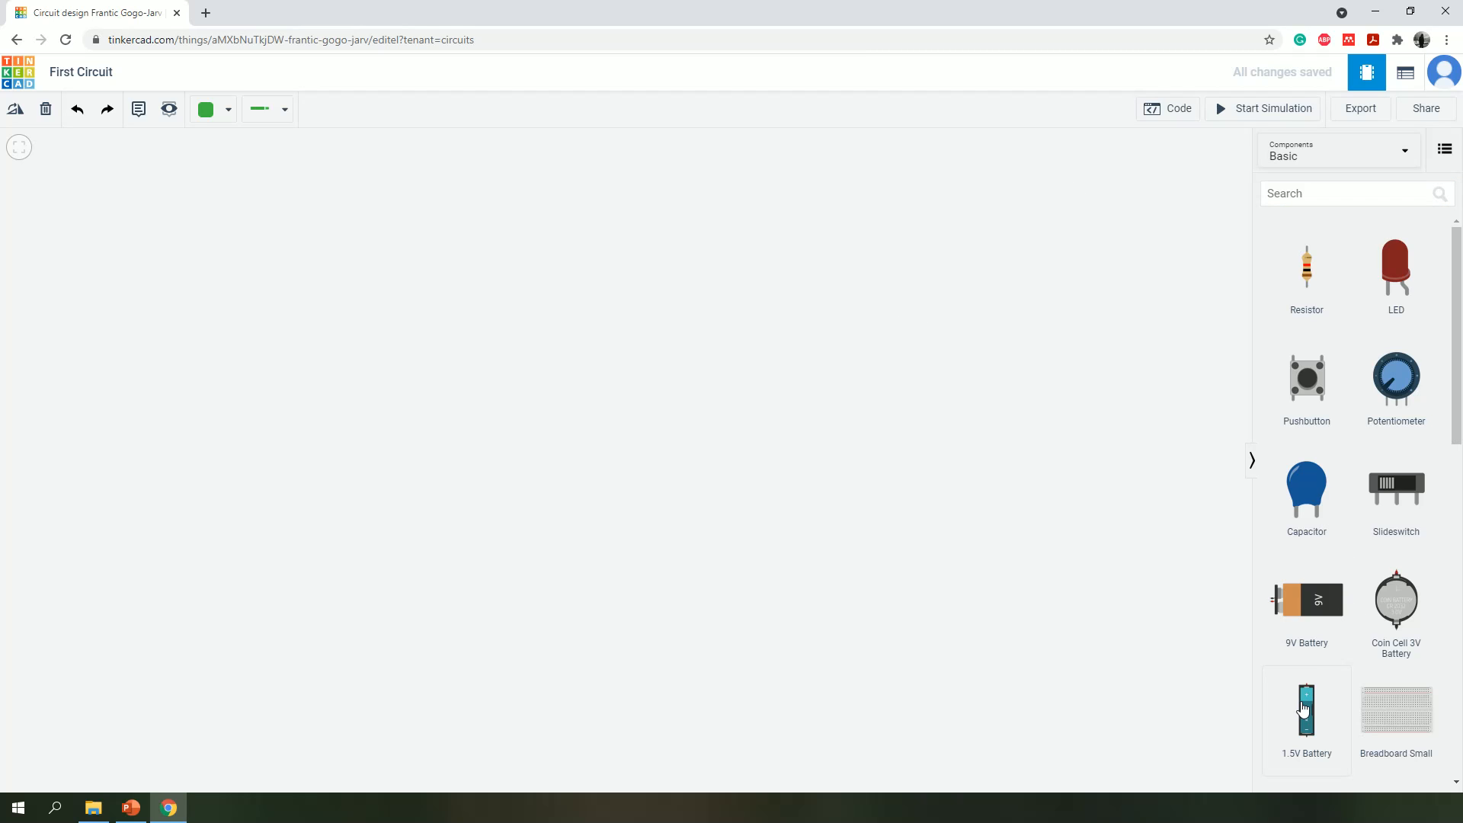
# - Place a 1.5V battery in the lower-left part of the circuit canvas
pyautogui.moveTo(1303, 708); pyautogui.dragTo(597, 284)
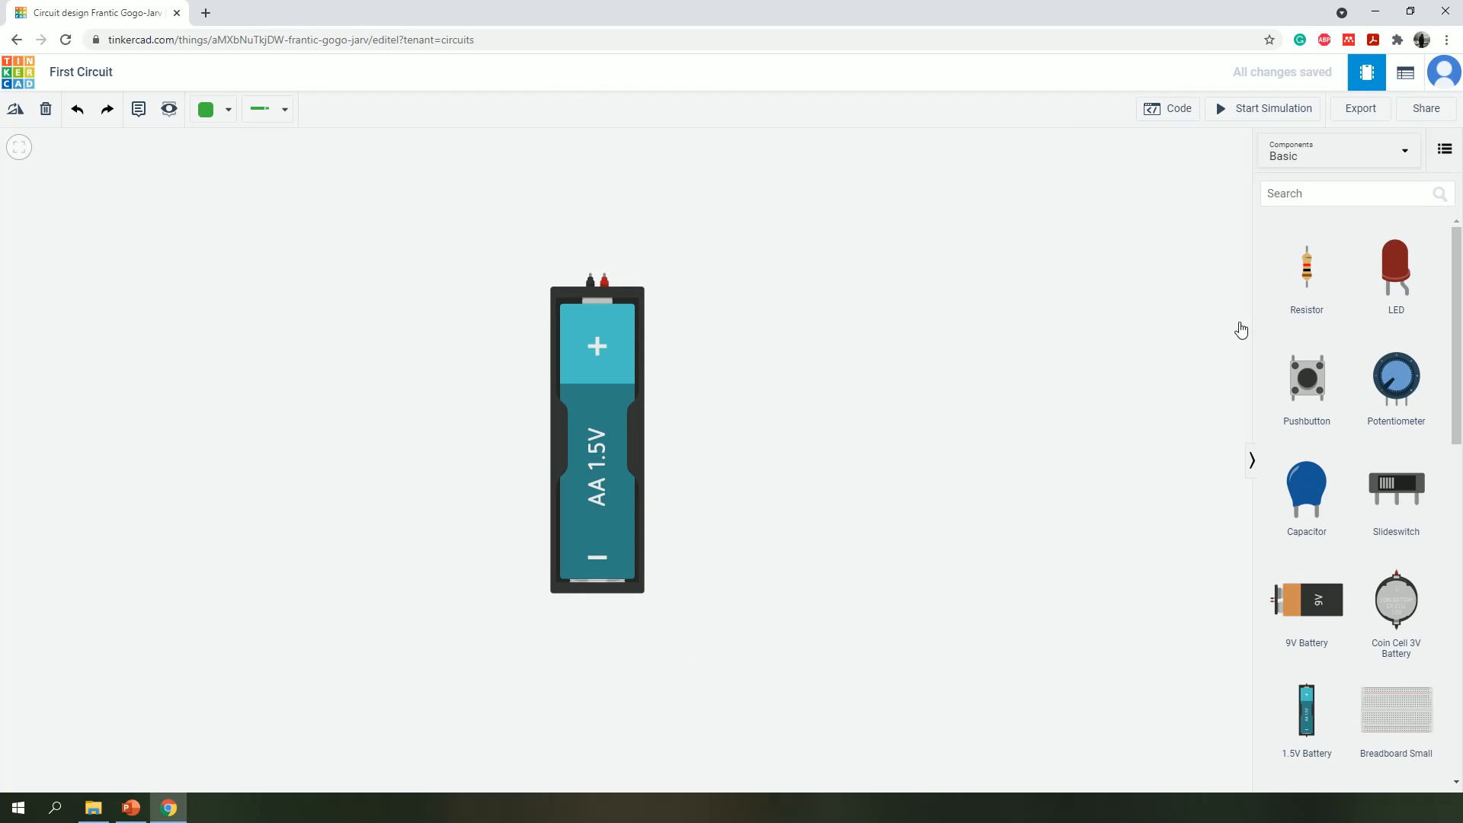
pyautogui.moveTo(574, 404); pyautogui.dragTo(476, 514)
pyautogui.click(1149, 449)
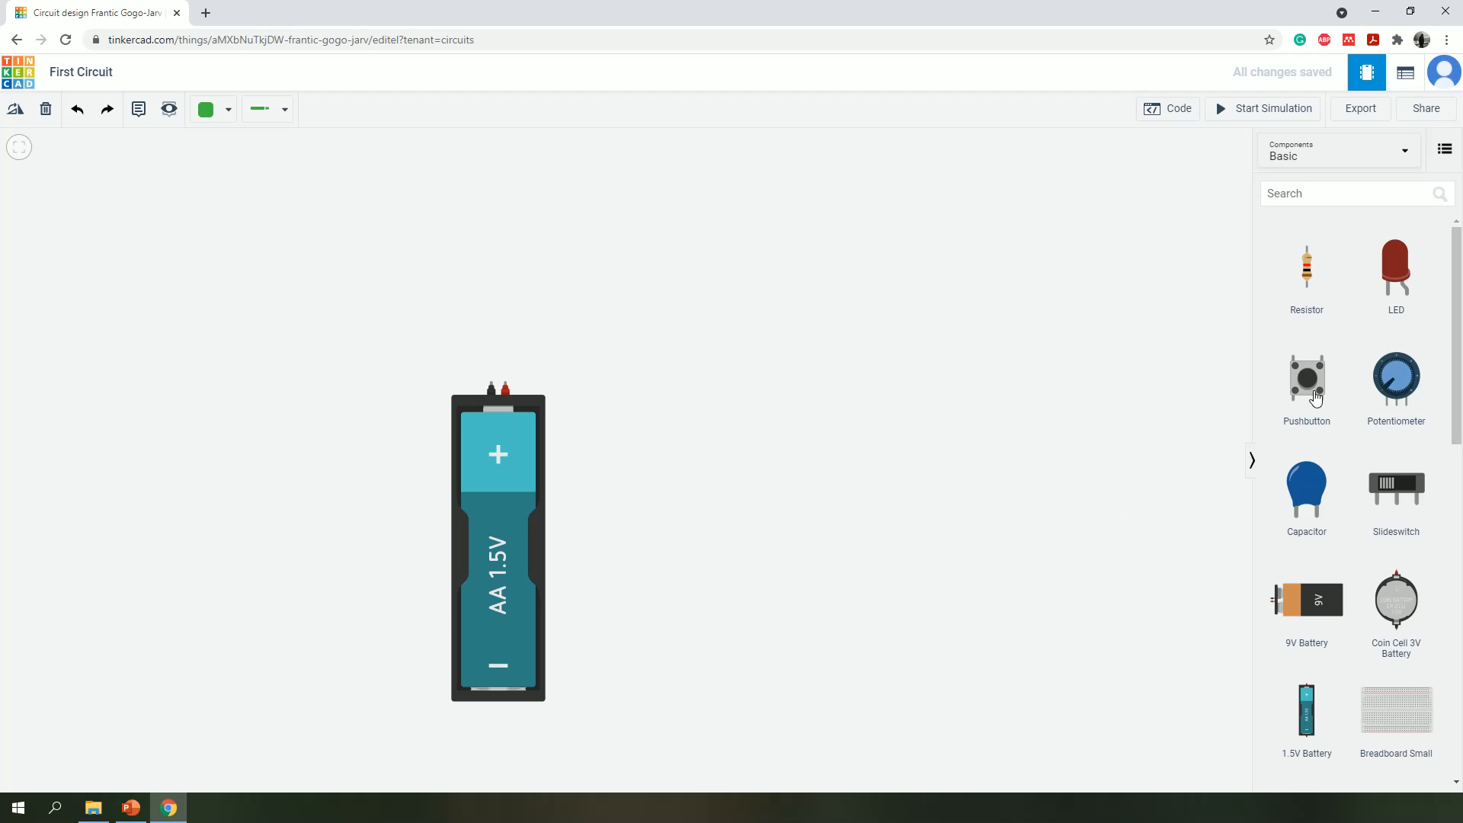
# - Place a pushbutton above and beside the battery's terminals, and a resistor farther to the right of it
pyautogui.moveTo(1323, 374); pyautogui.dragTo(666, 314)
pyautogui.click(759, 330)
pyautogui.moveTo(1300, 263); pyautogui.dragTo(876, 290)
pyautogui.click(974, 317)
# - Add a red LED to the circuit and position it just below the resistor
pyautogui.moveTo(1304, 381); pyautogui.dragTo(918, 410)
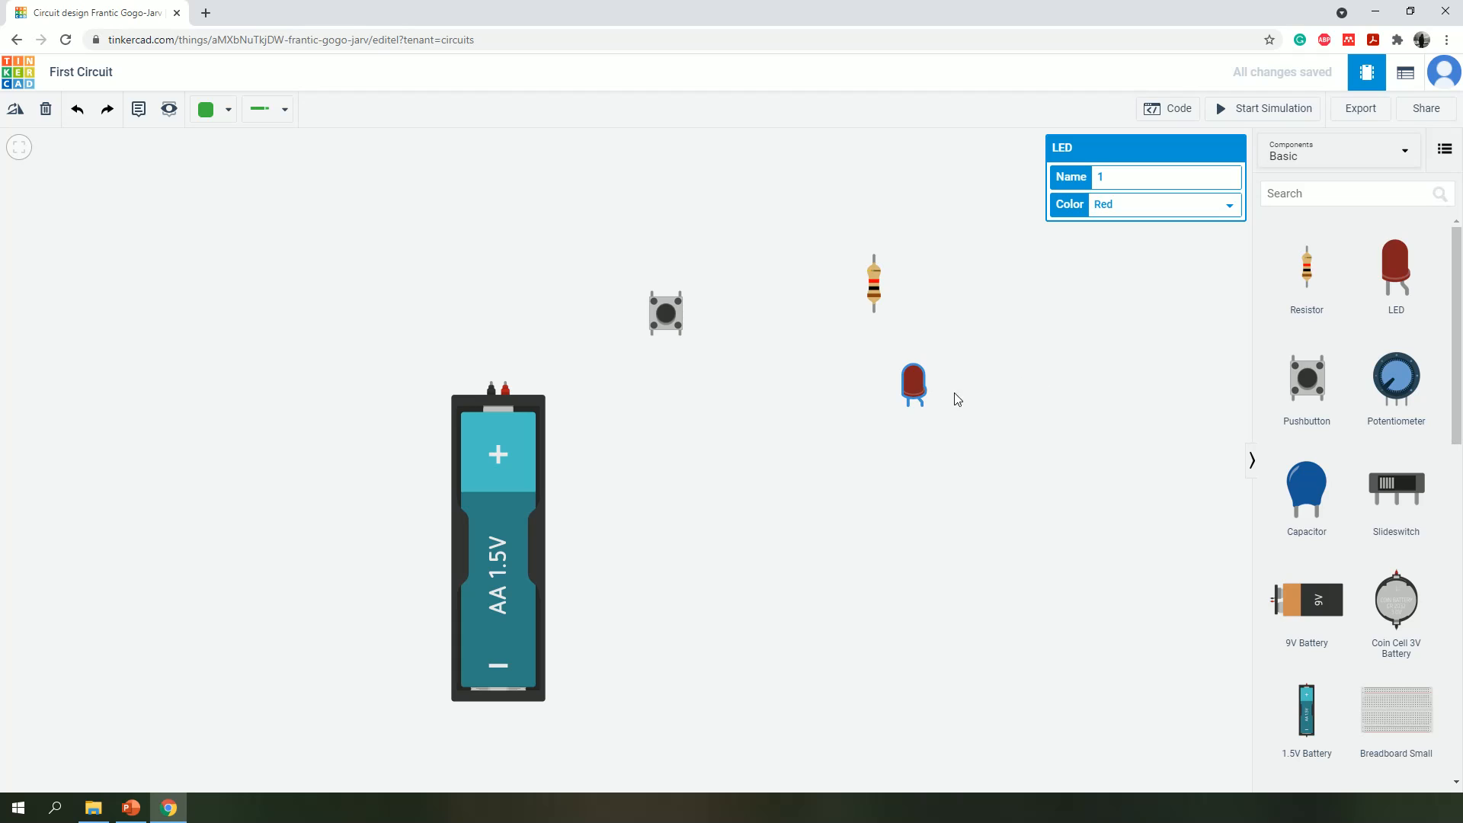
pyautogui.moveTo(913, 385); pyautogui.dragTo(854, 386)
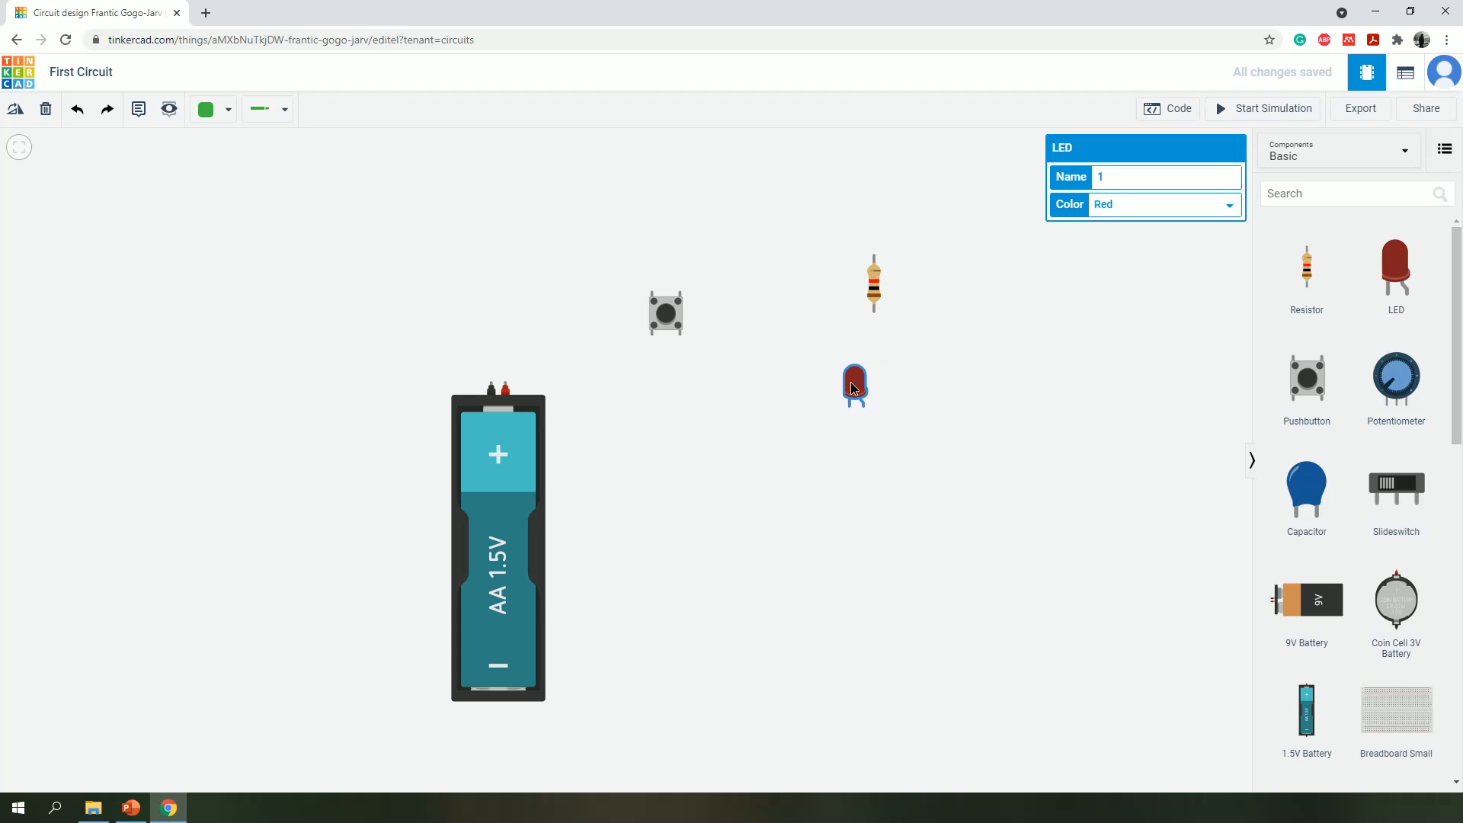
# - Move the 1.5V battery slightly up and to the left on the canvas, farther from the pushbutton
pyautogui.click(953, 375)
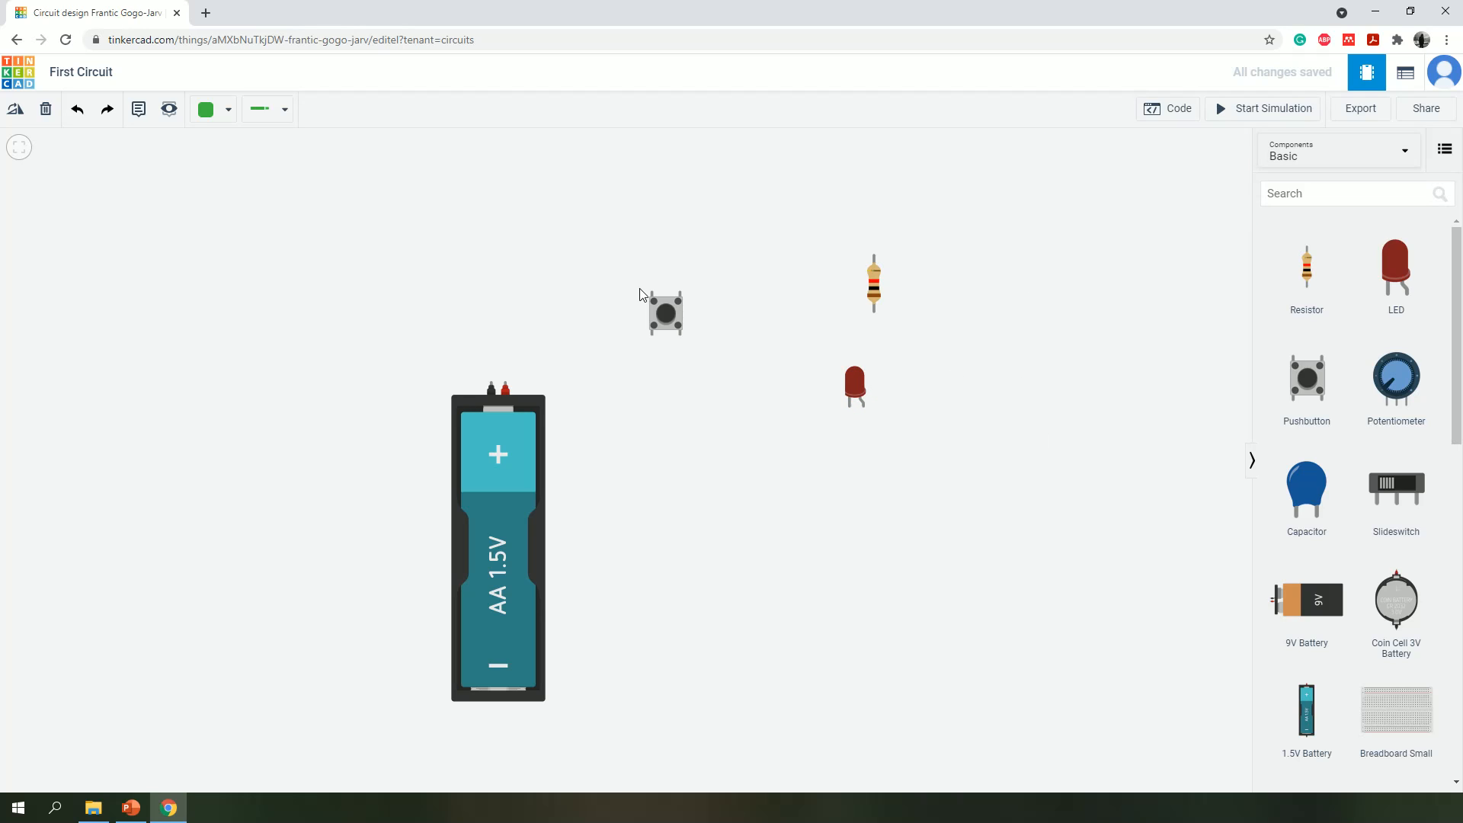
pyautogui.moveTo(509, 495); pyautogui.dragTo(461, 442)
pyautogui.click(1052, 478)
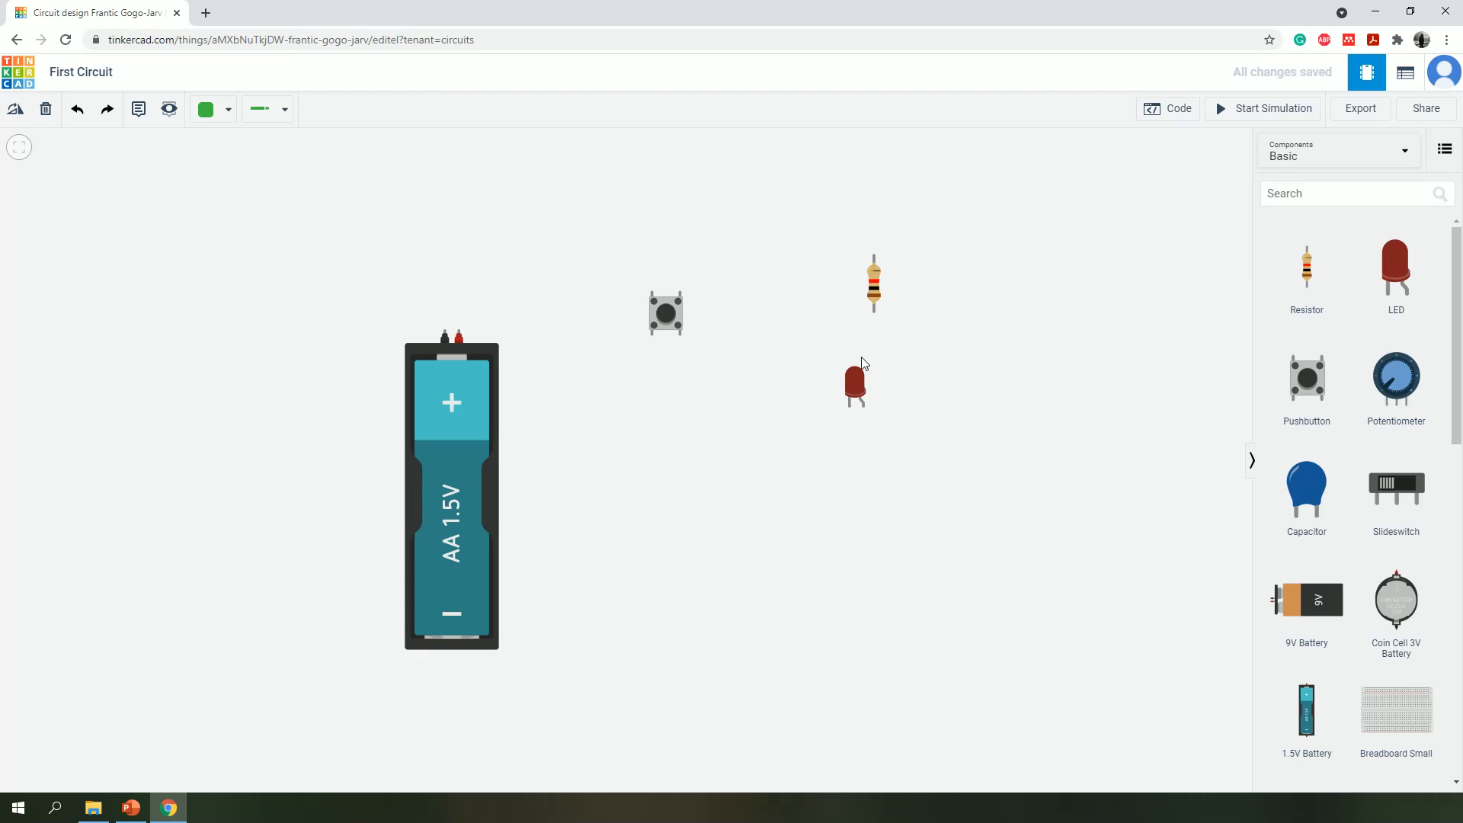
# - Rotate the red LED until its legs point left and place it just below and to the right of the resistor
pyautogui.click(855, 379)
pyautogui.moveTo(854, 376); pyautogui.dragTo(921, 396)
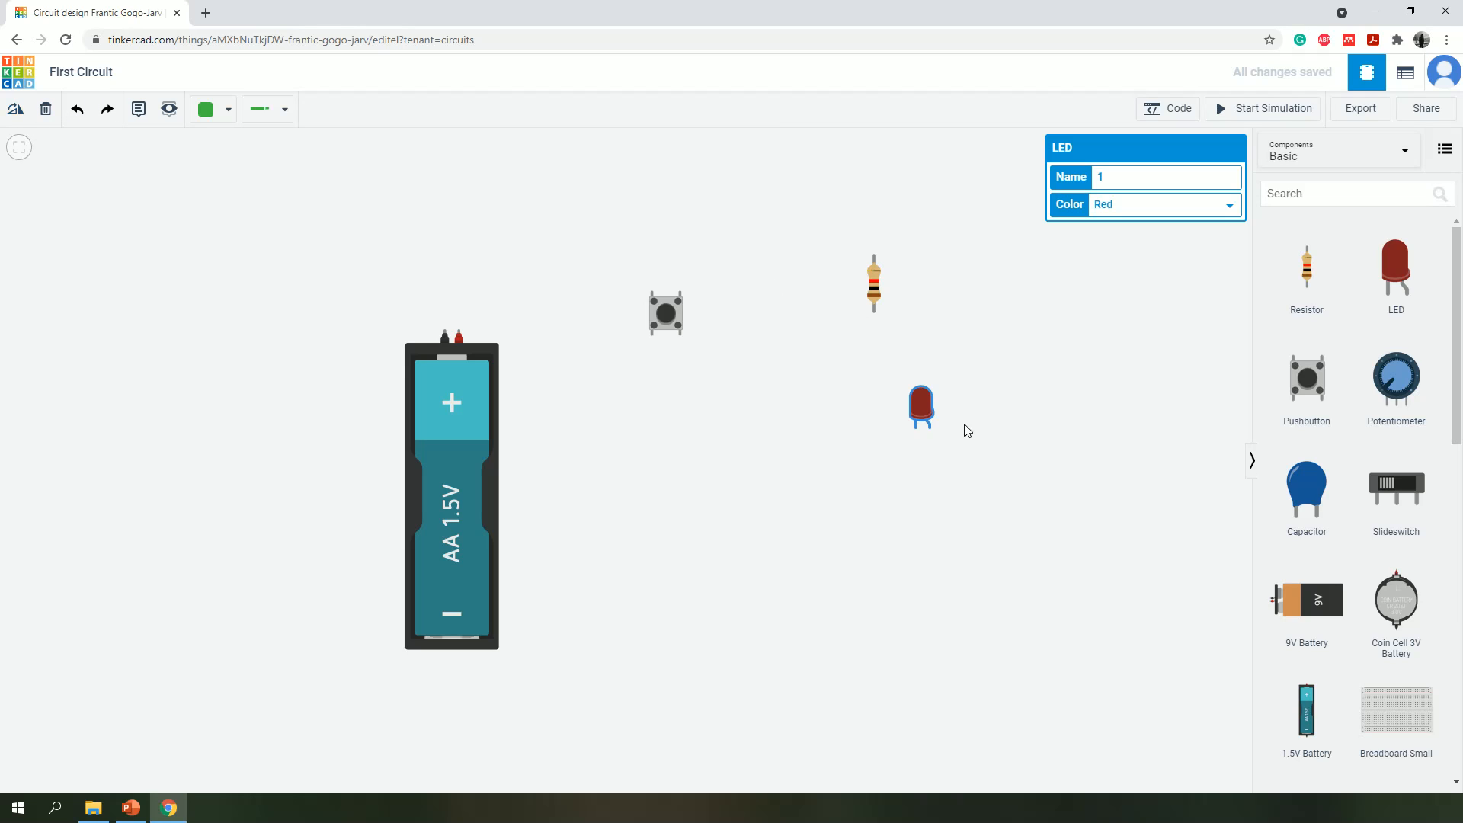
pyautogui.click(13, 112)
pyautogui.tripleClick(13, 113)
pyautogui.tripleClick(13, 112)
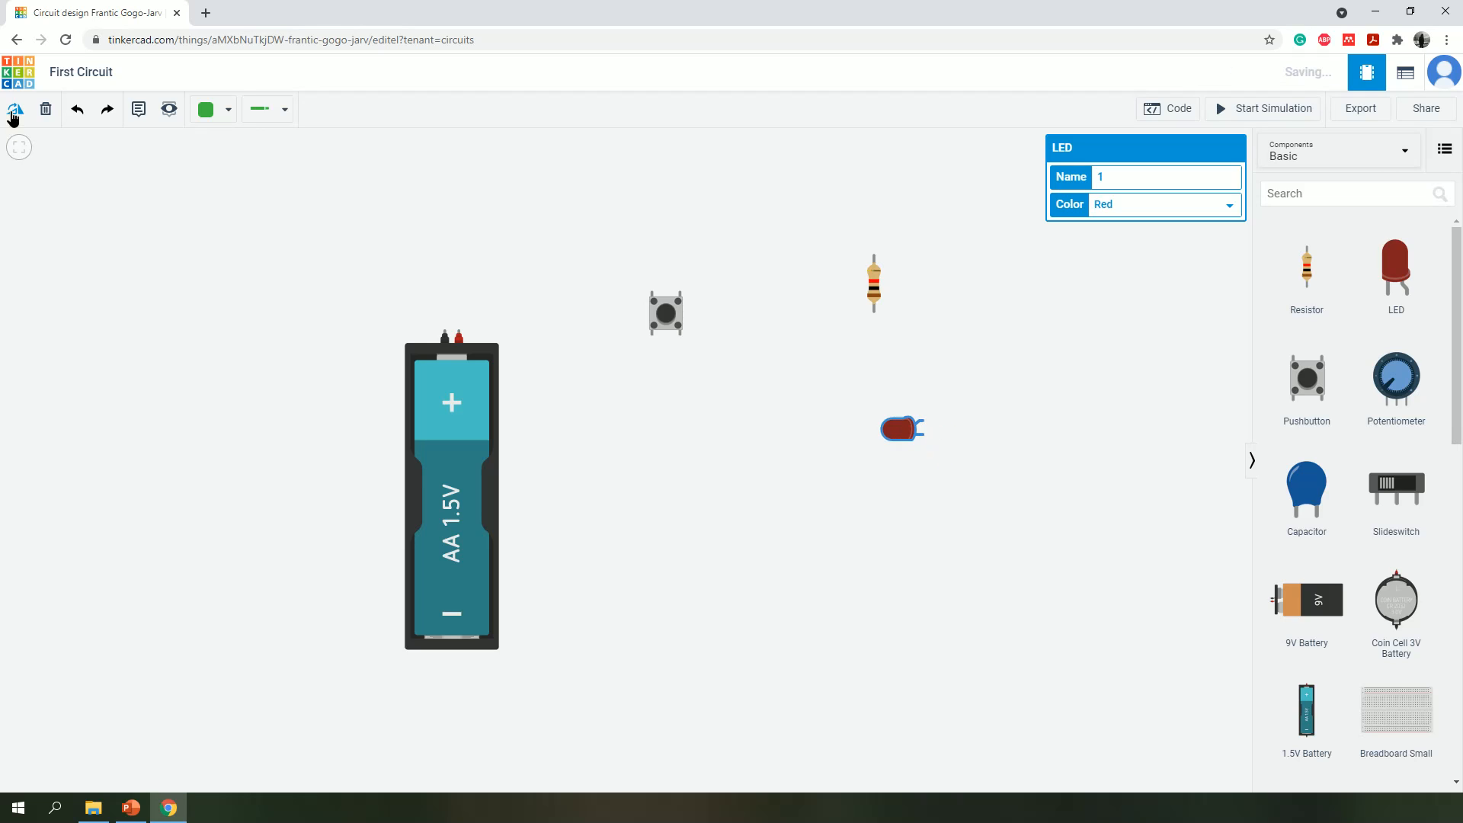
pyautogui.doubleClick(13, 112)
pyautogui.tripleClick(12, 113)
pyautogui.click(13, 113)
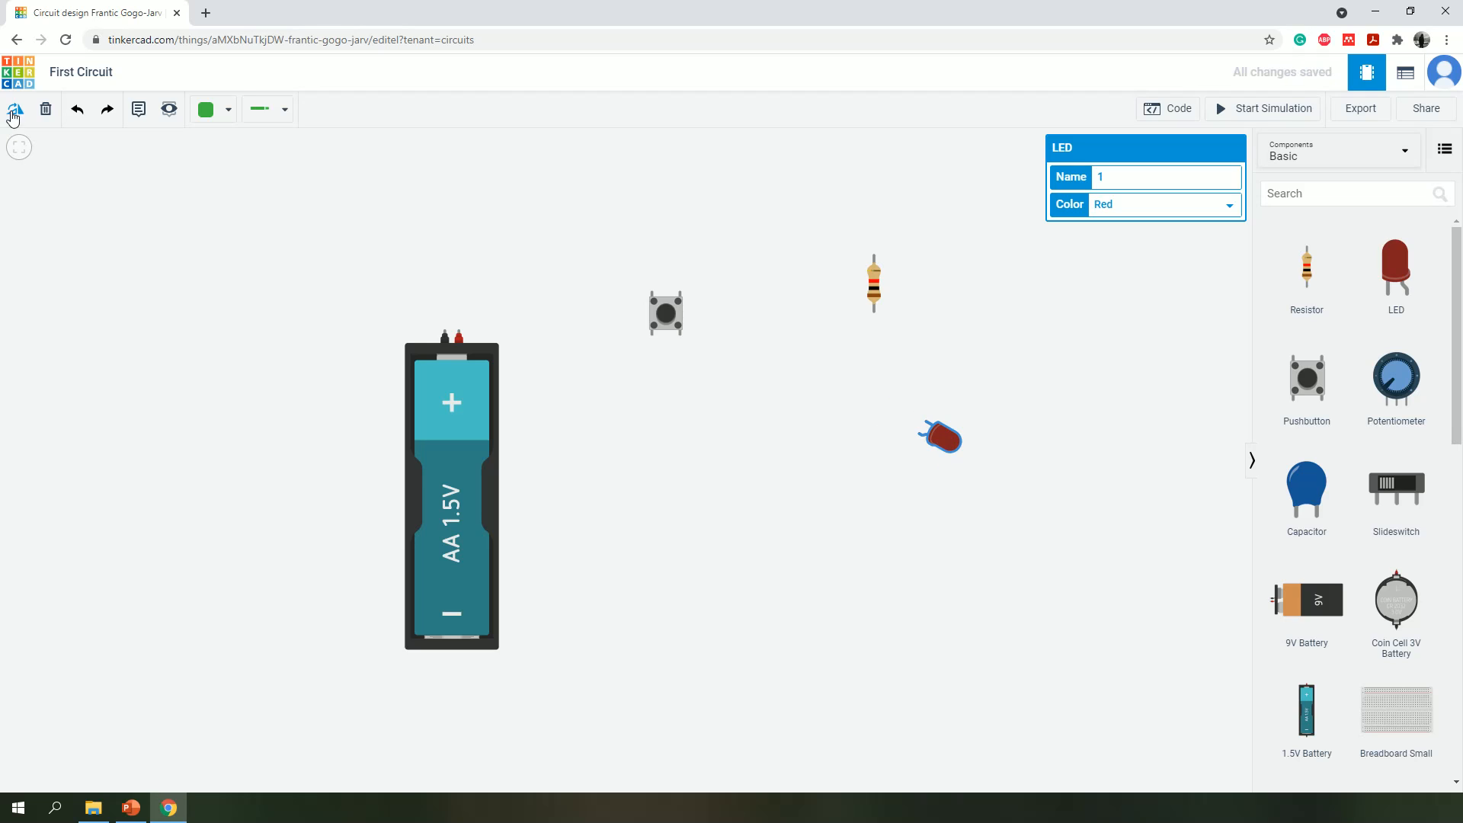
pyautogui.doubleClick(13, 113)
pyautogui.doubleClick(12, 113)
pyautogui.tripleClick(13, 113)
pyautogui.doubleClick(13, 113)
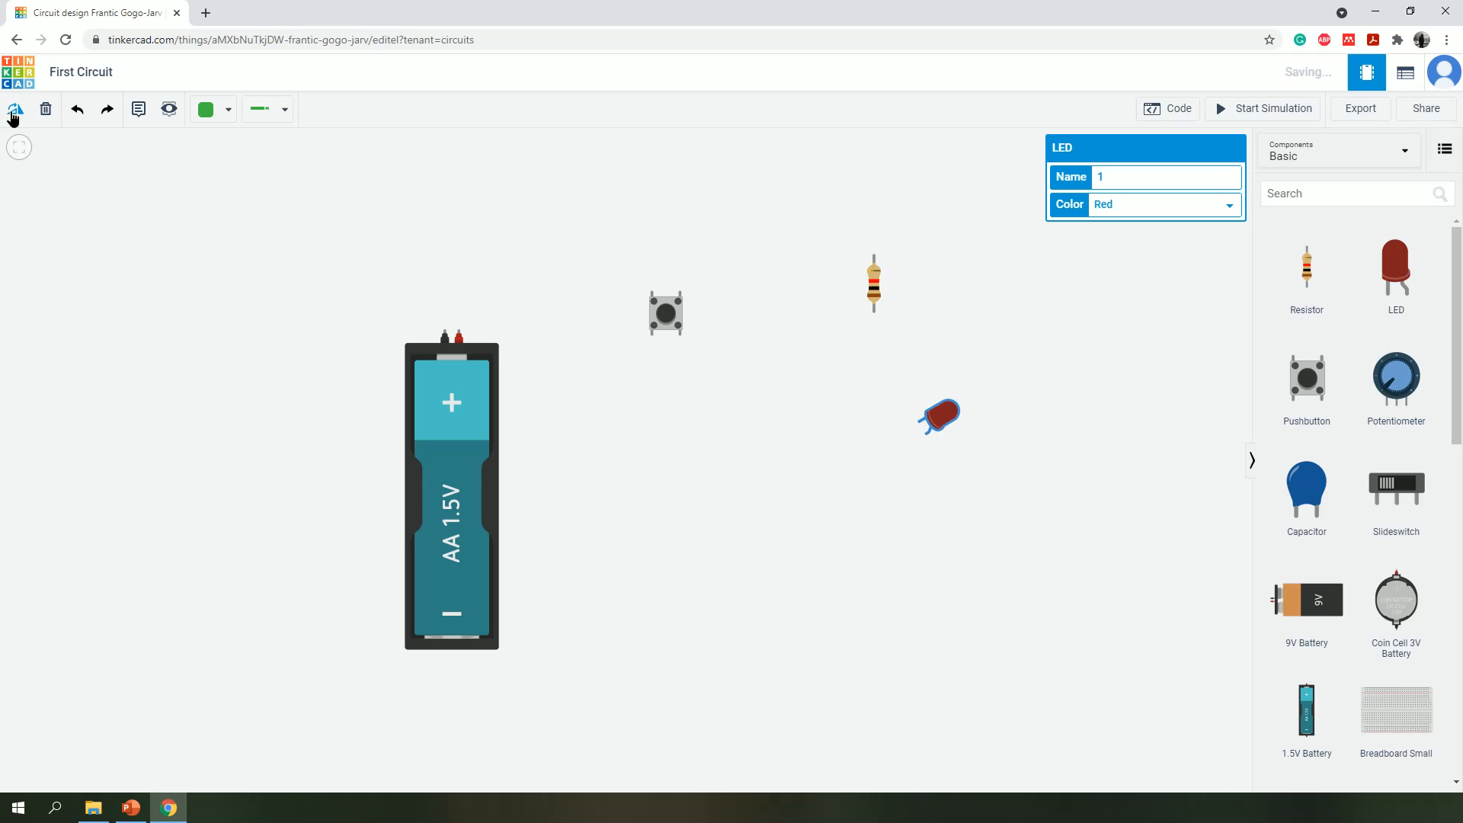
pyautogui.click(13, 112)
pyautogui.click(1047, 344)
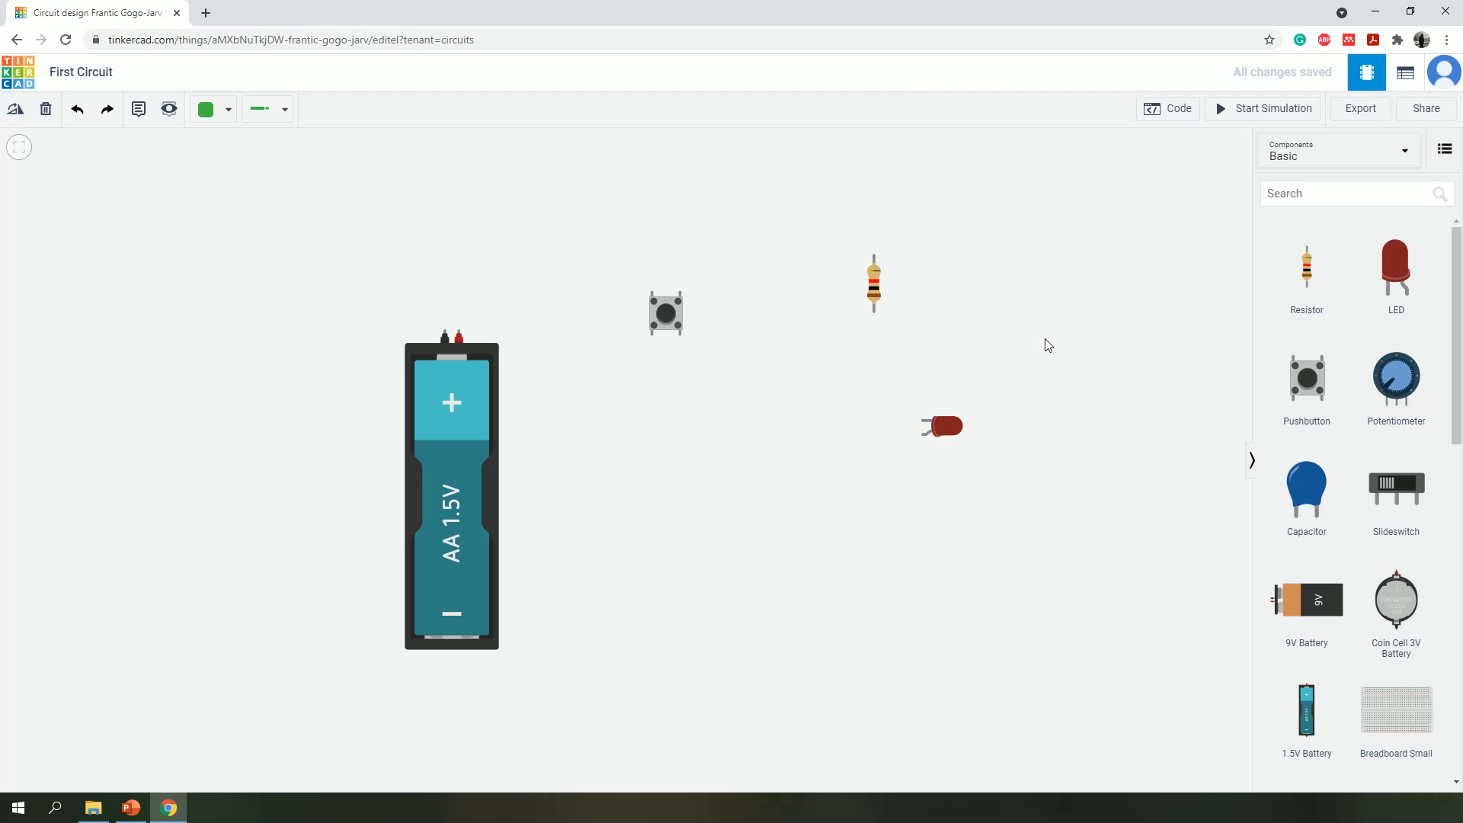
pyautogui.moveTo(962, 432); pyautogui.dragTo(938, 370)
# - Set the resistor's resistance to 500 Ω
pyautogui.click(876, 298)
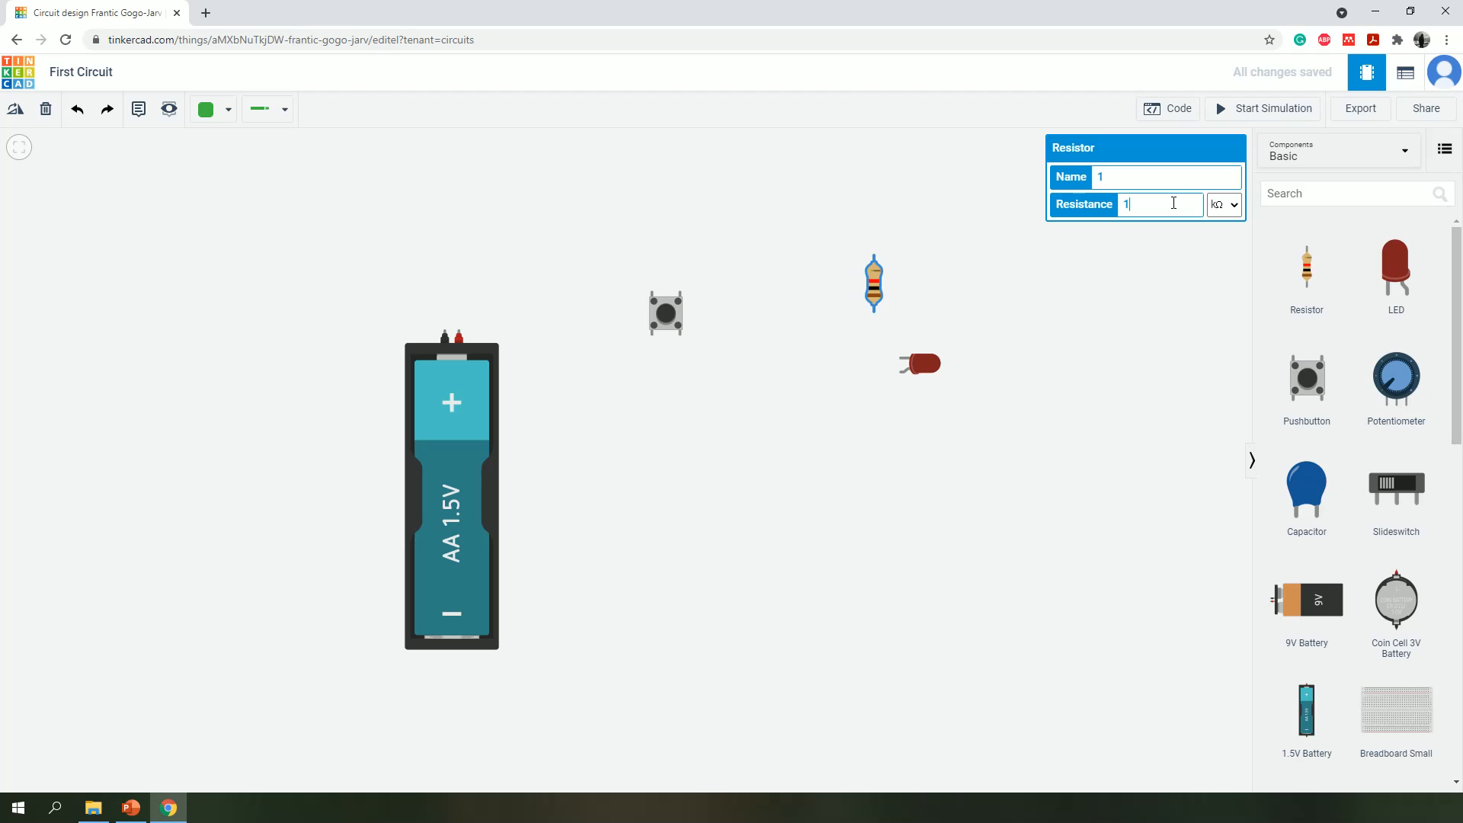
pyautogui.click(1232, 210)
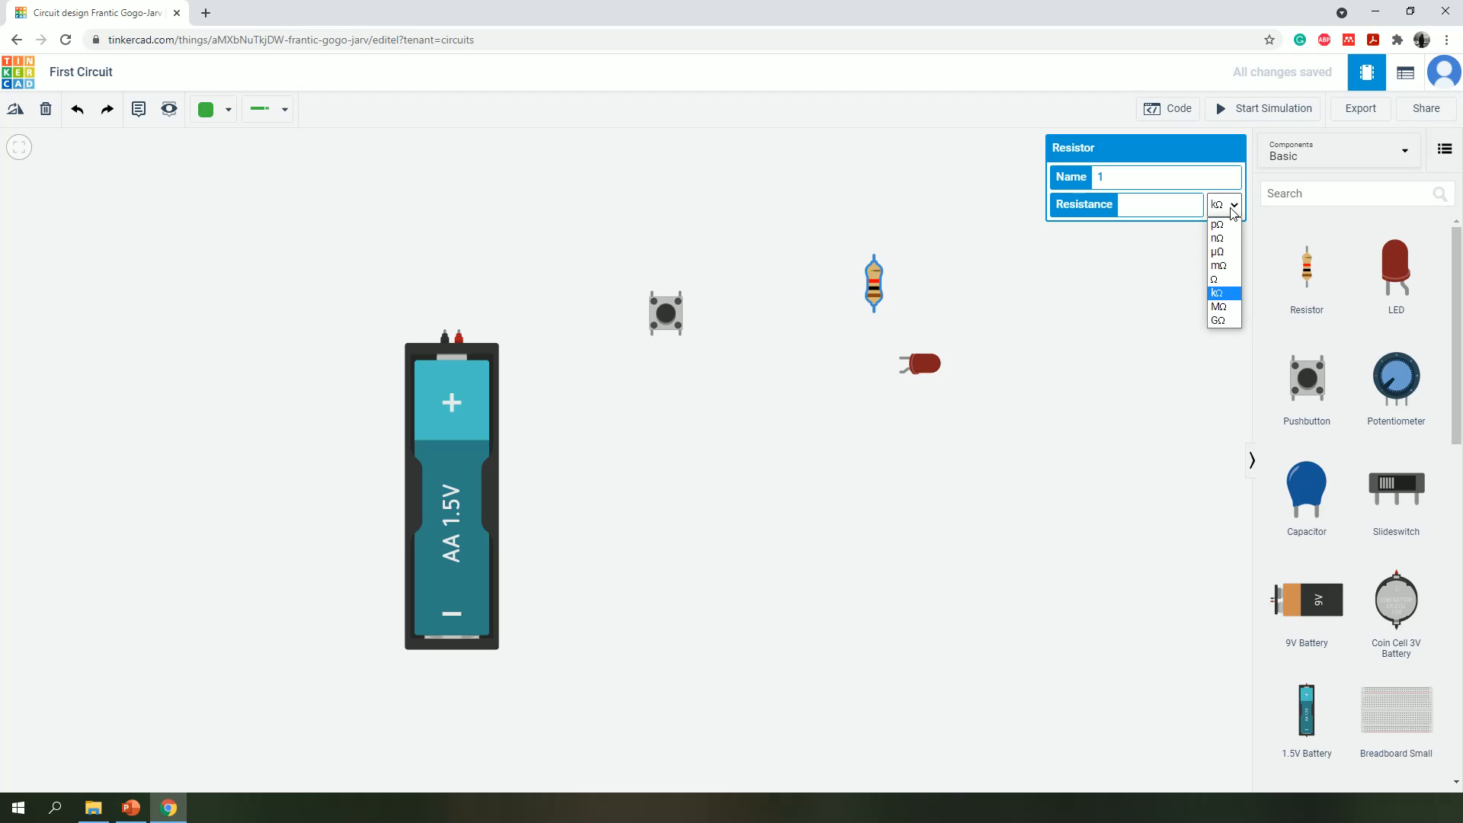
pyautogui.click(1219, 279)
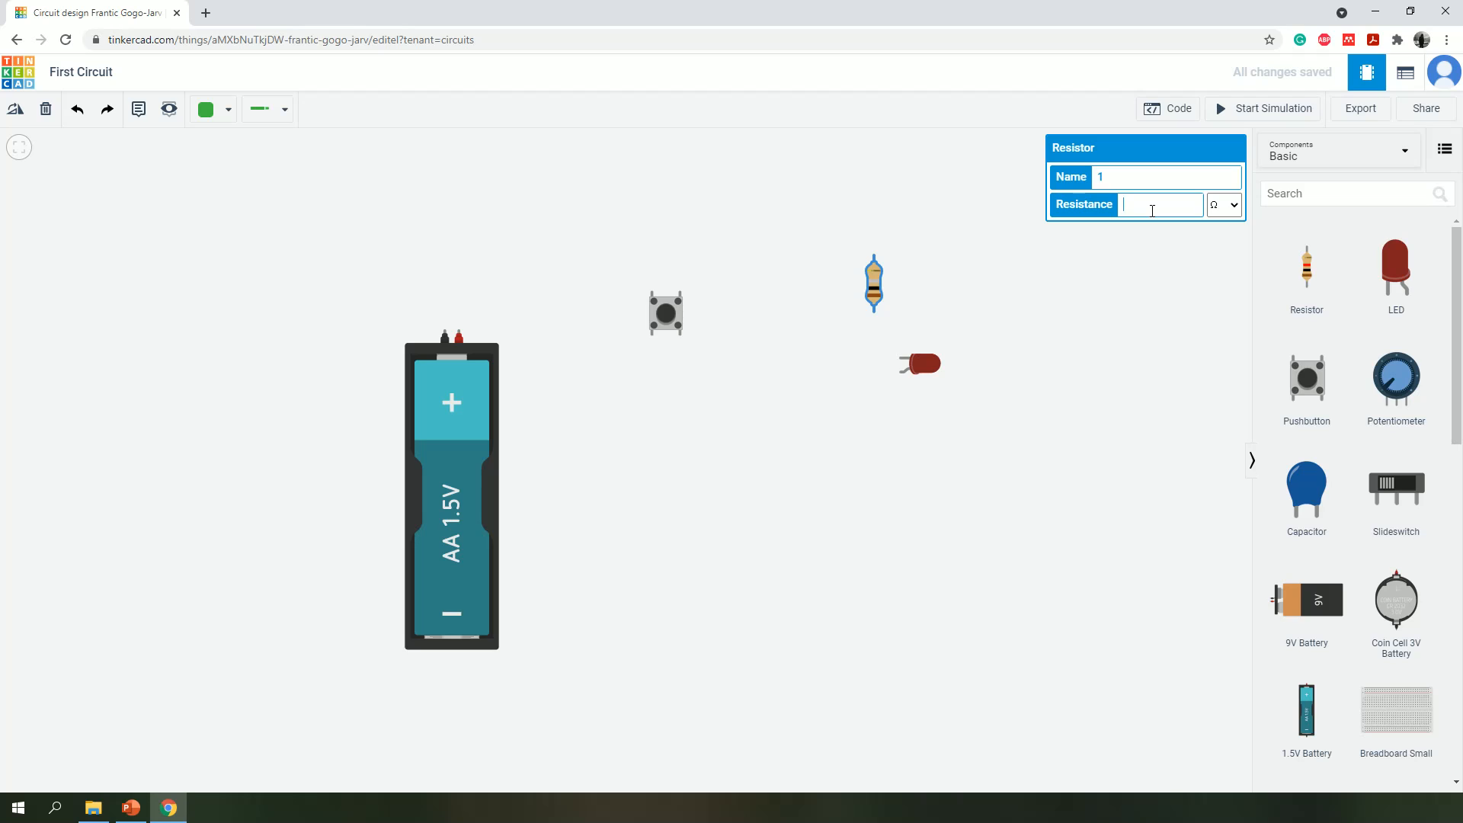
pyautogui.click(1147, 347)
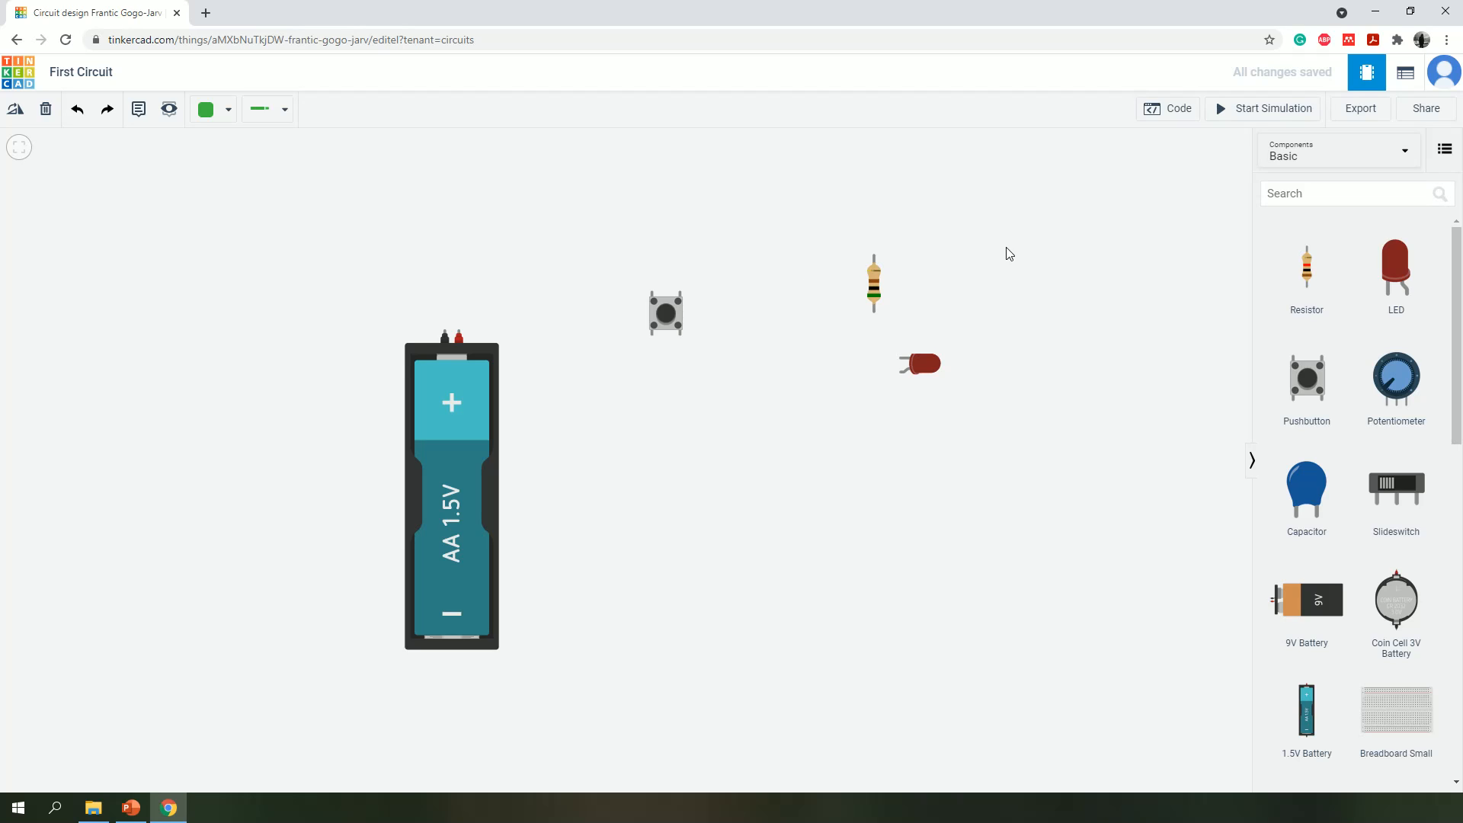
# - Arrange the pushbutton, resistor and LED in a vertical column to the right of the battery, with the pushbutton uppermost
pyautogui.moveTo(674, 319); pyautogui.dragTo(751, 301)
pyautogui.click(764, 337)
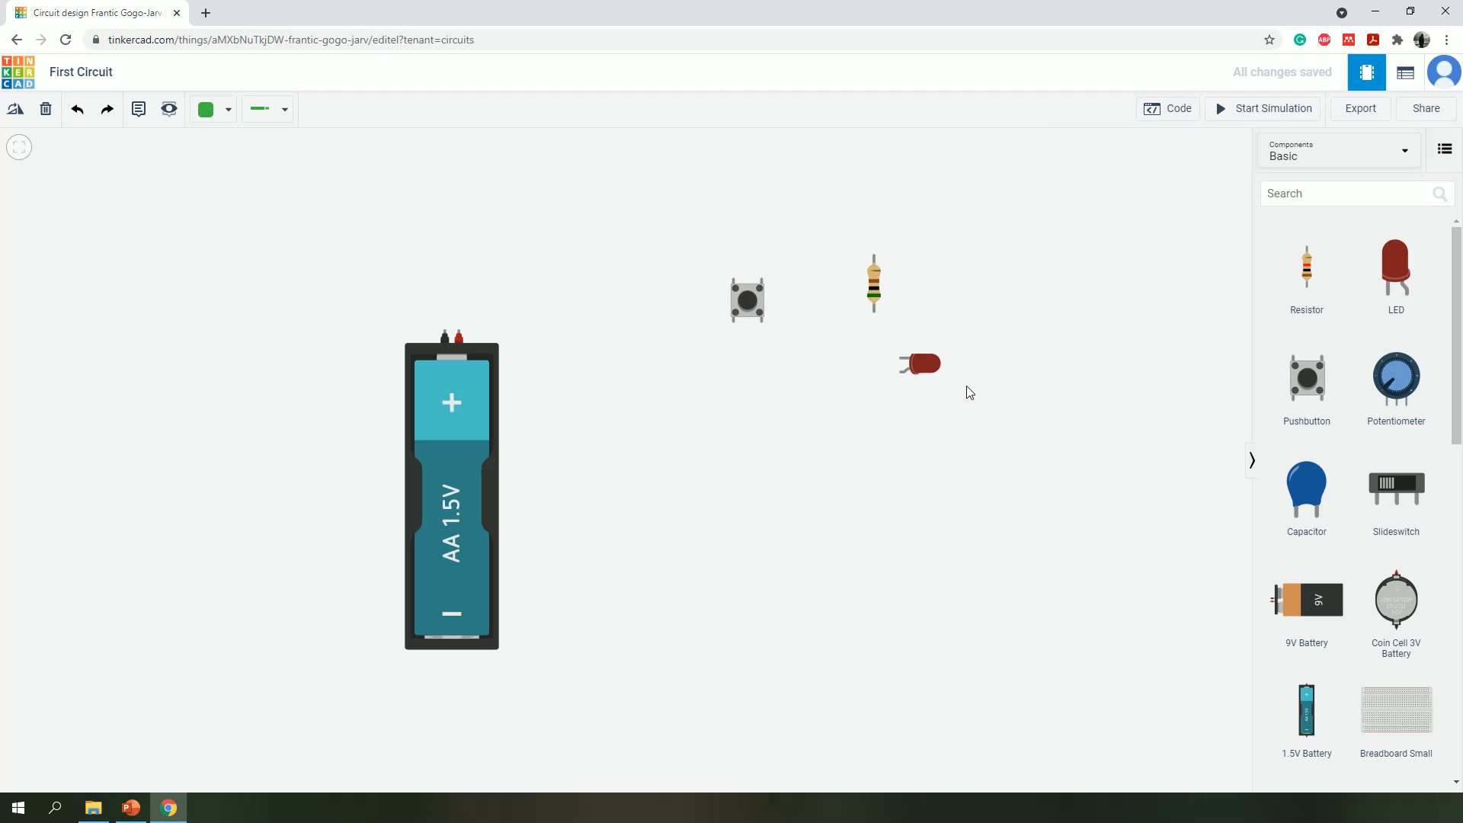
pyautogui.moveTo(745, 300); pyautogui.dragTo(674, 210)
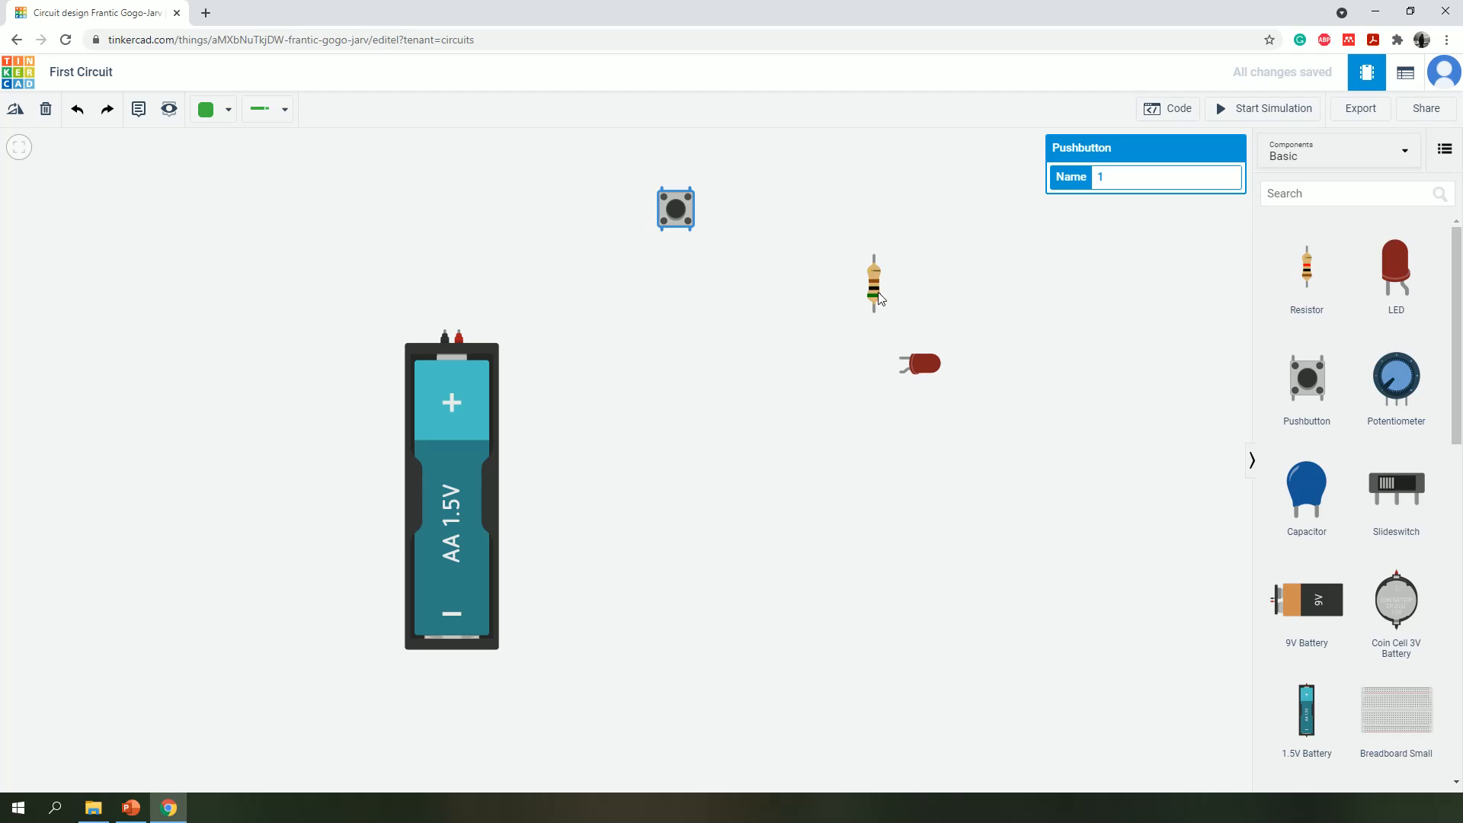
pyautogui.moveTo(880, 299); pyautogui.dragTo(699, 319)
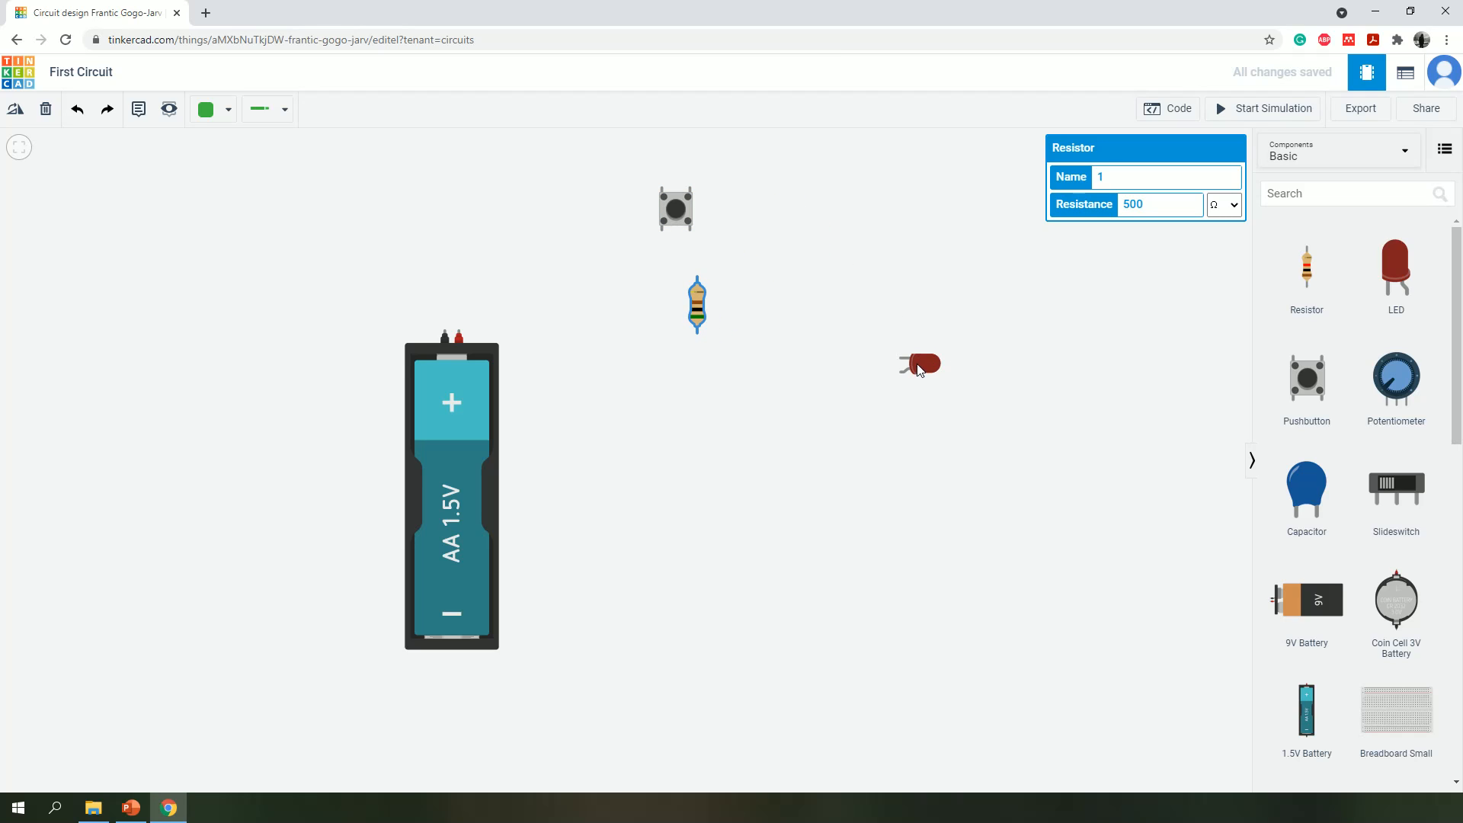
pyautogui.moveTo(922, 366); pyautogui.dragTo(720, 377)
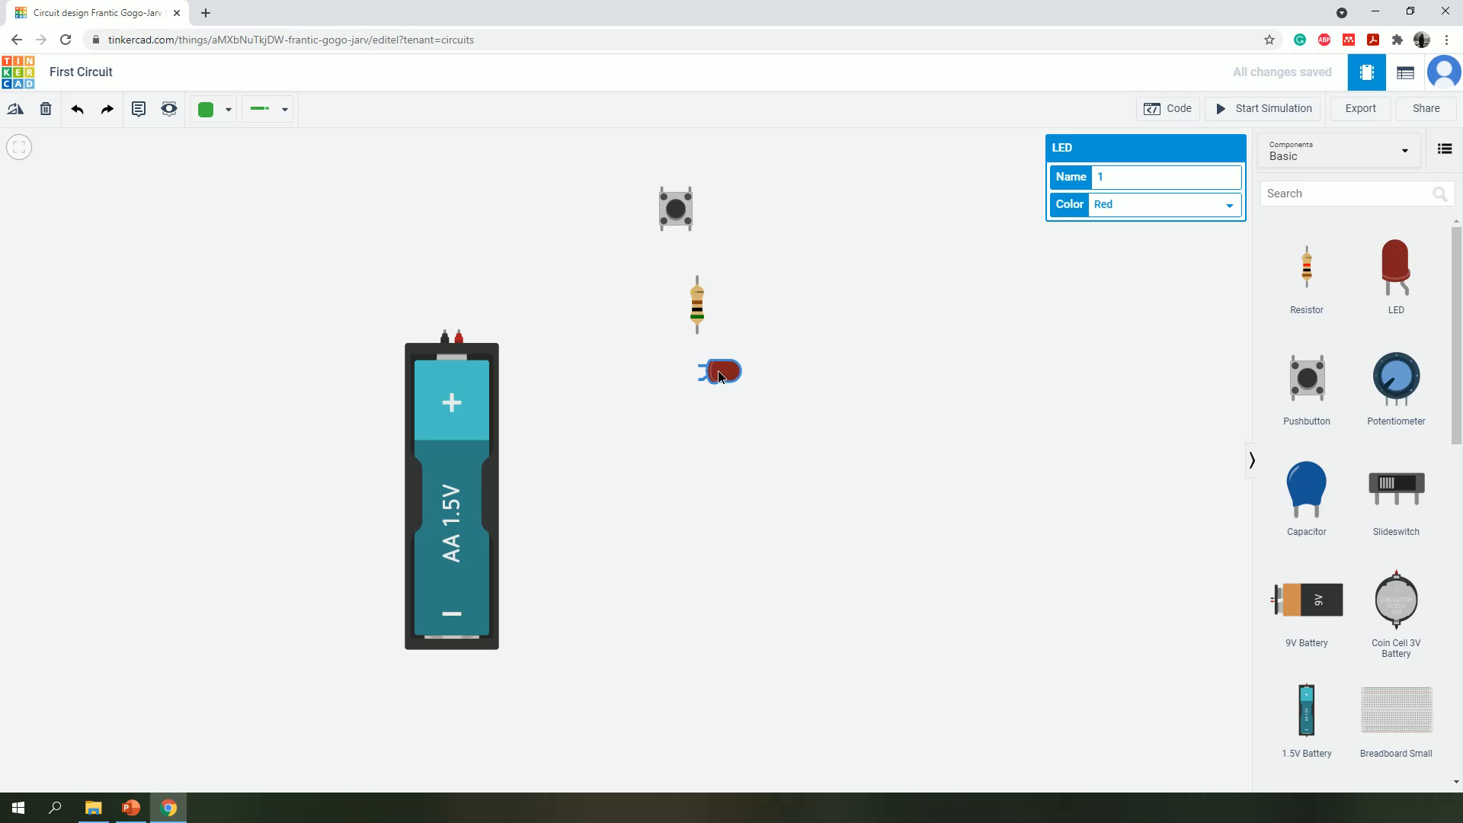
pyautogui.click(665, 343)
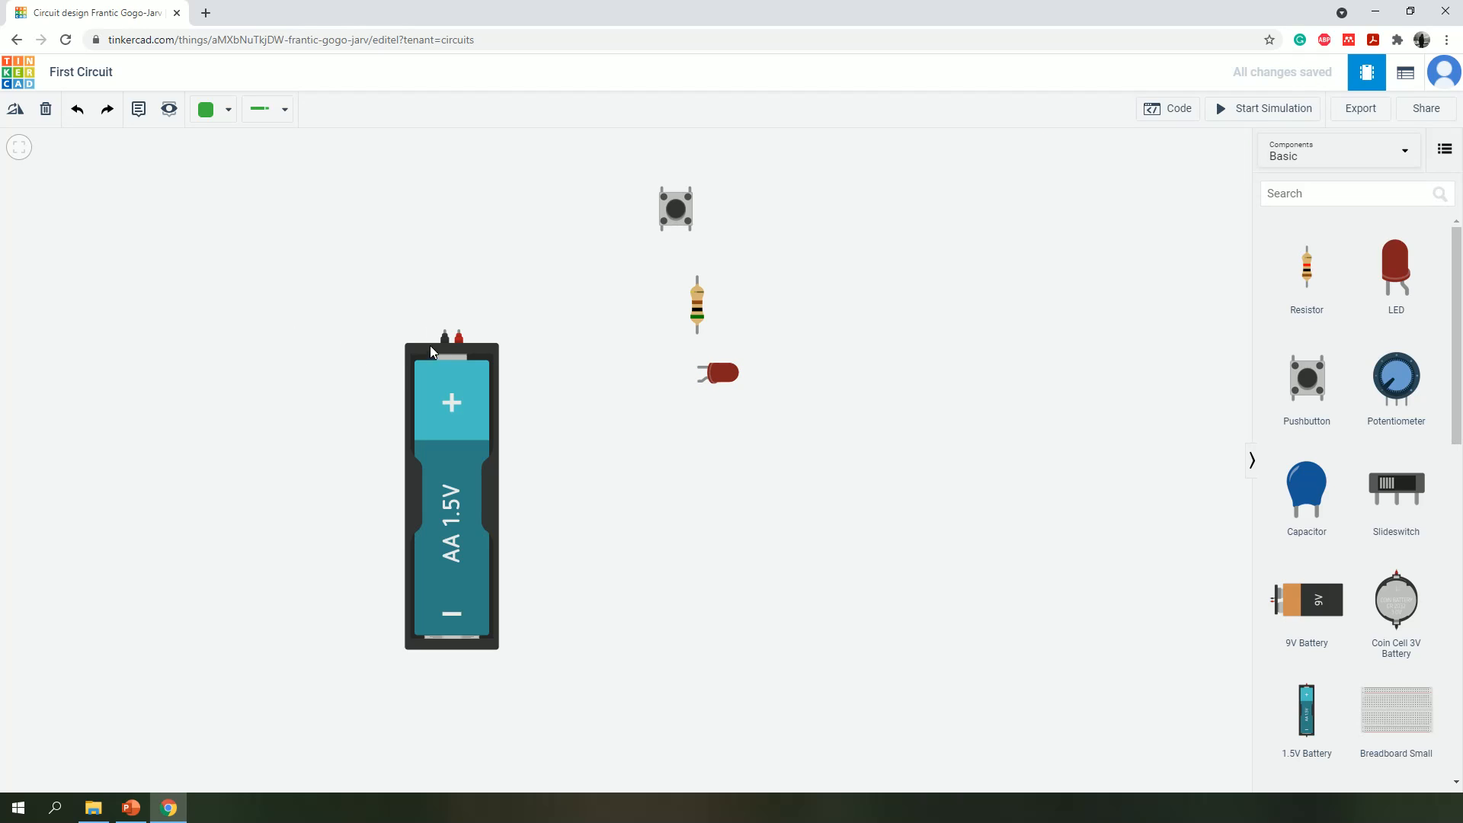
# - Wire the battery's positive terminal to the pushbutton's upper-left terminal, with one corner above the battery
pyautogui.click(460, 332)
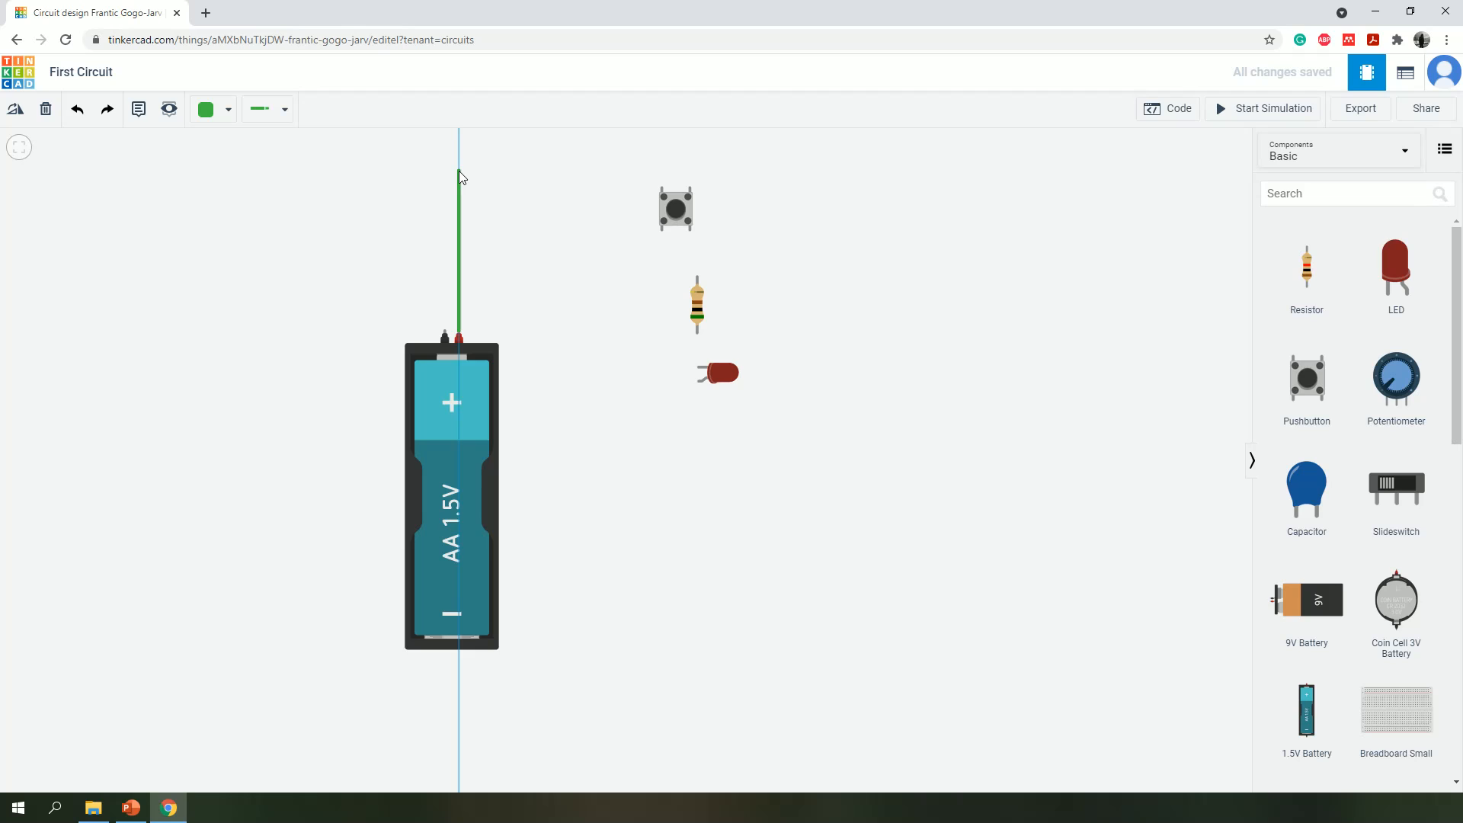
pyautogui.click(459, 171)
pyautogui.click(661, 186)
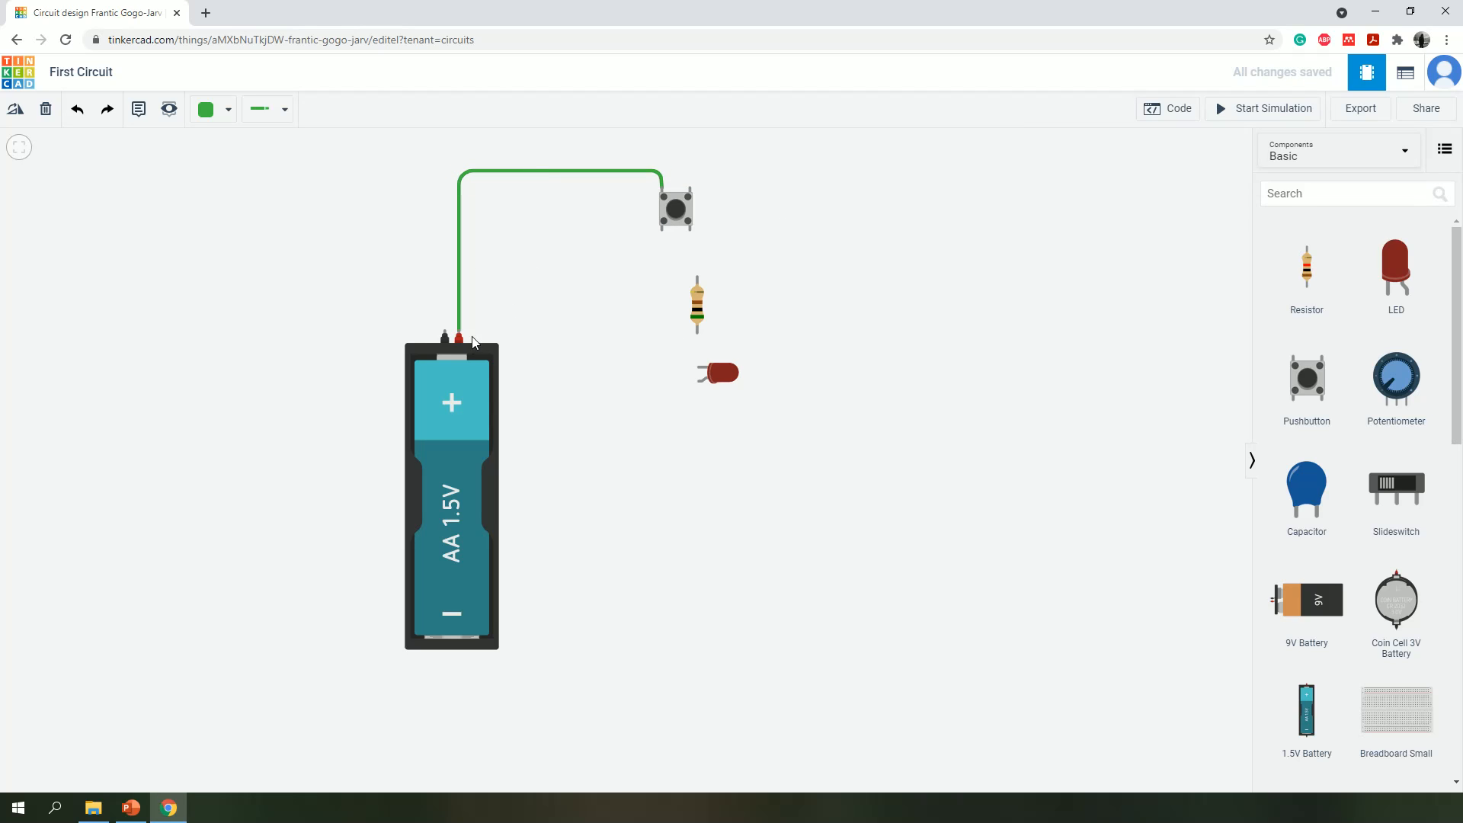
pyautogui.click(689, 232)
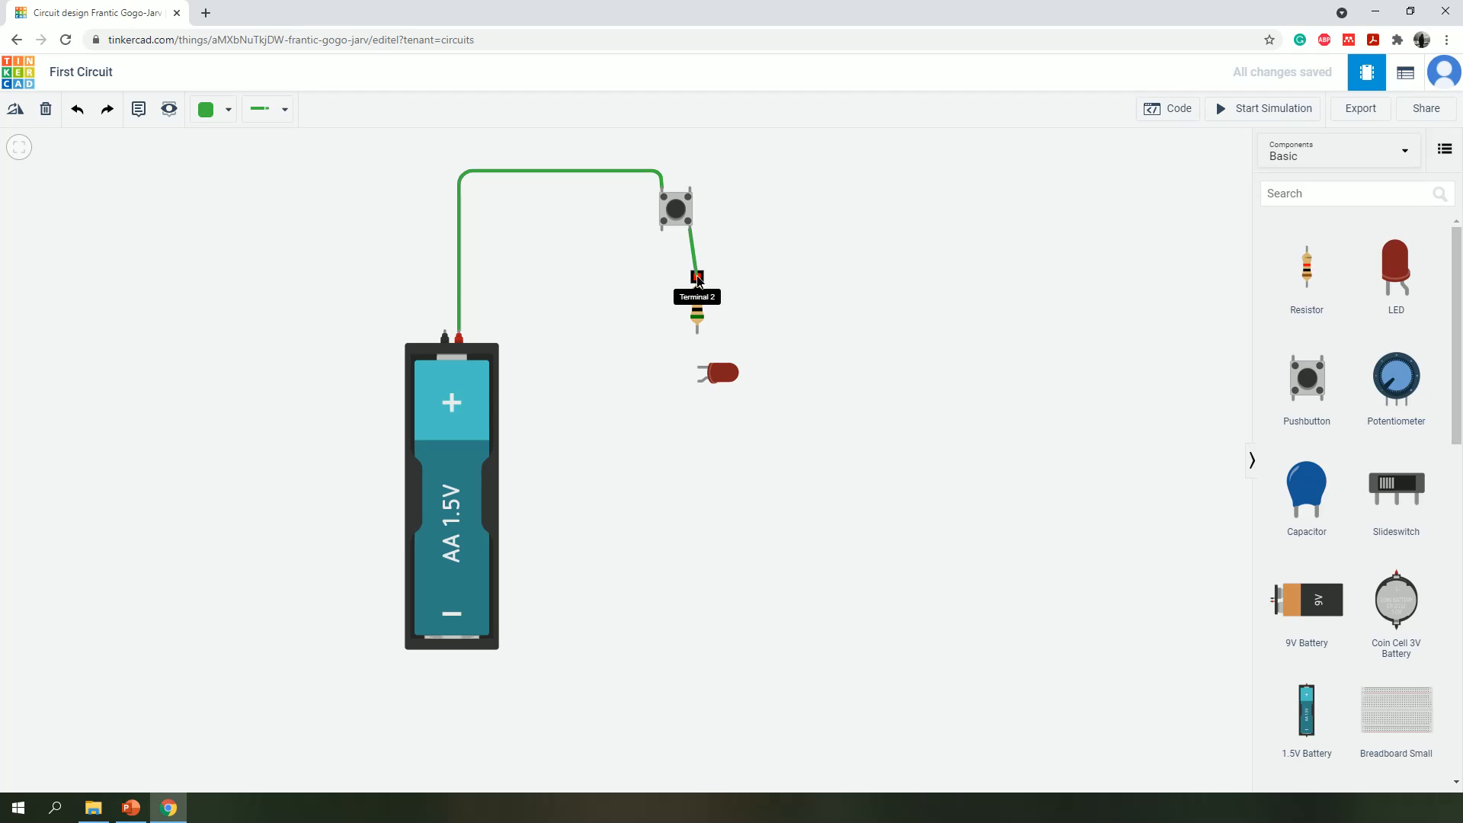
pyautogui.click(697, 277)
pyautogui.press('Delete')
# - Wire the pushbutton's Terminal 2a to the resistor's Terminal 2, with a corner directly above the resistor
pyautogui.click(690, 231)
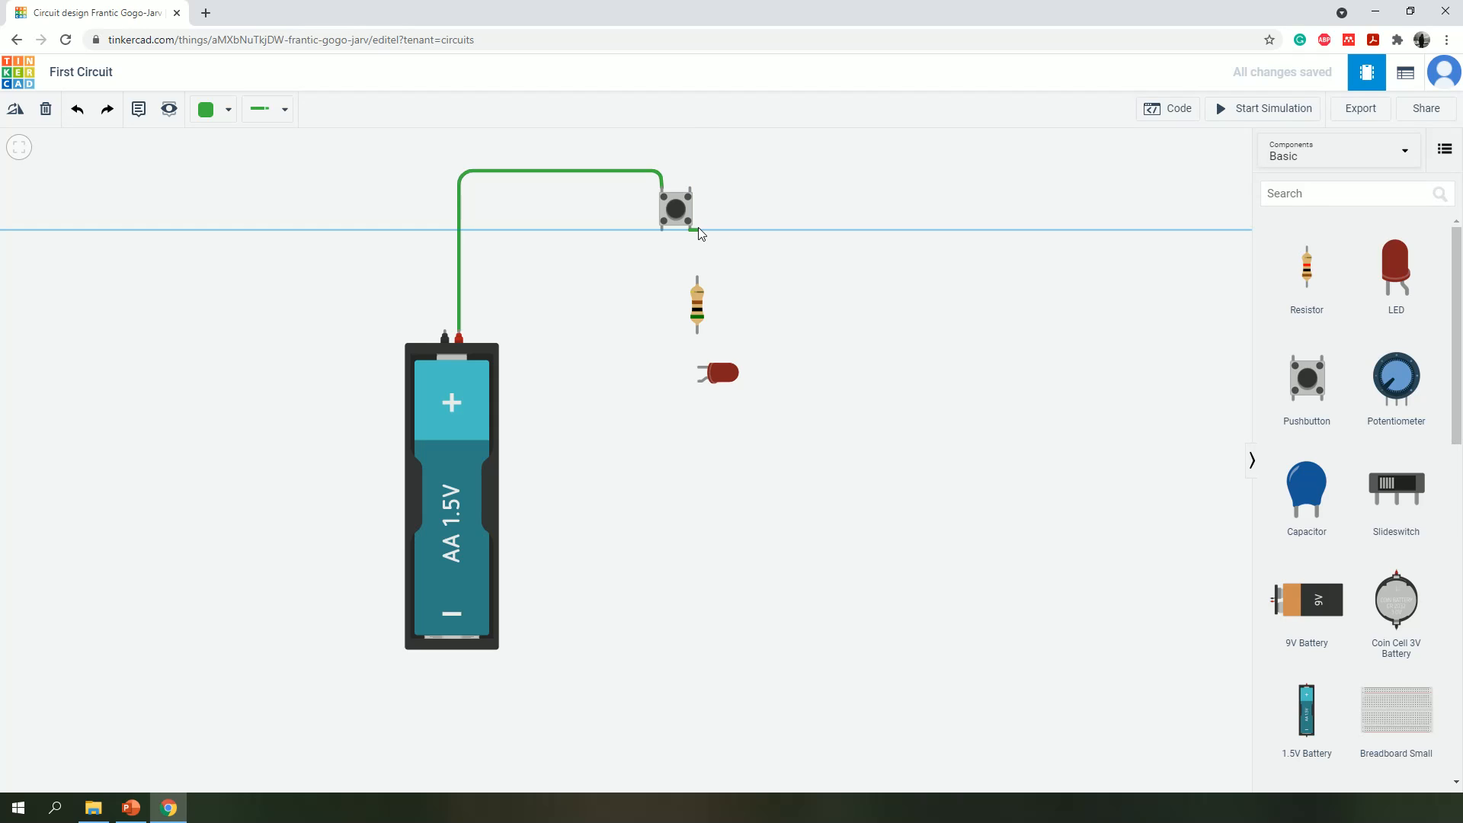
pyautogui.click(698, 228)
pyautogui.click(697, 277)
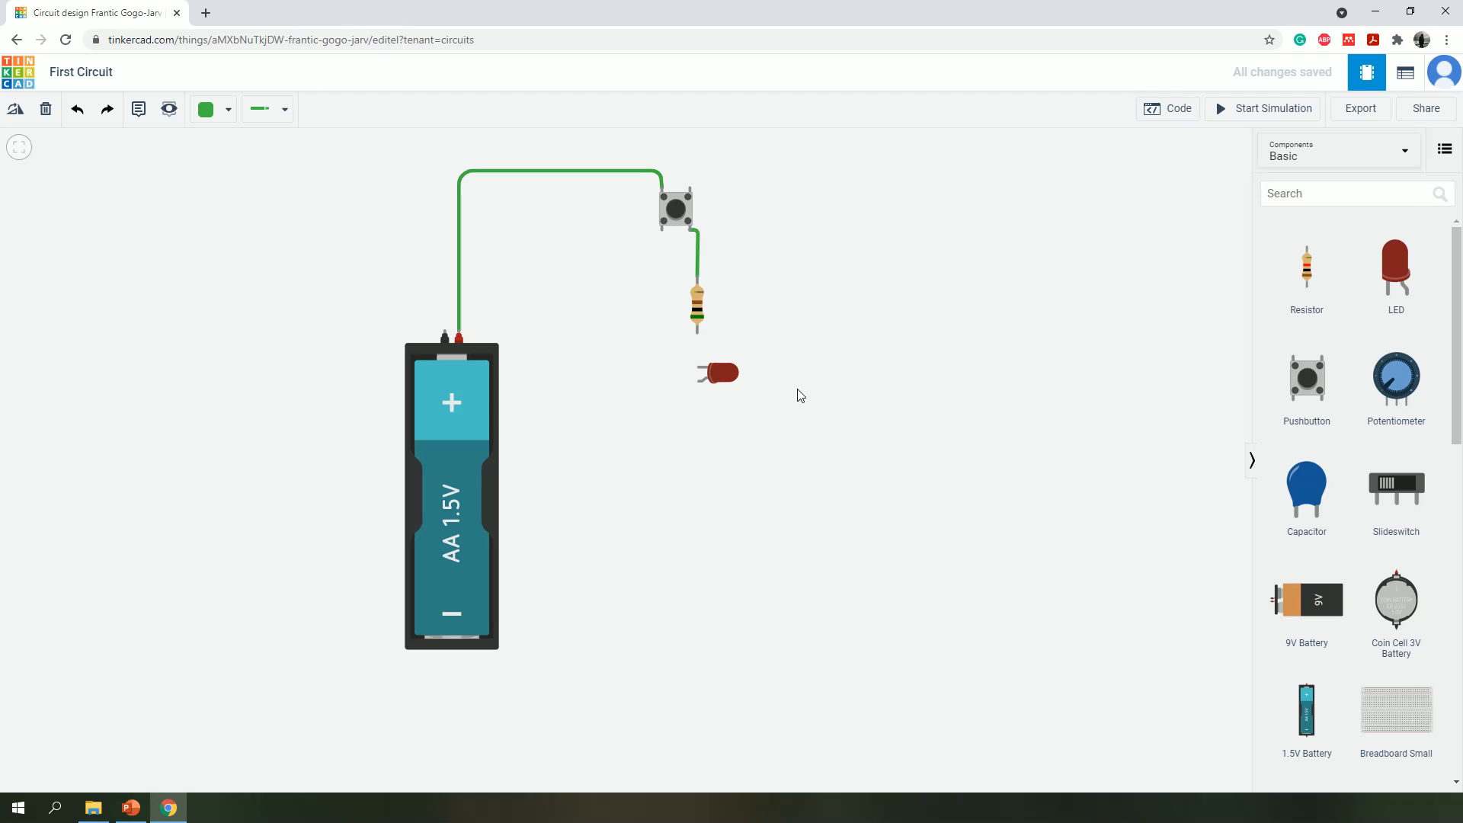
# - Move the LED farther to the right of the resistor's lower end to leave space for wiring
pyautogui.click(695, 334)
pyautogui.press('Escape')
pyautogui.click(723, 382)
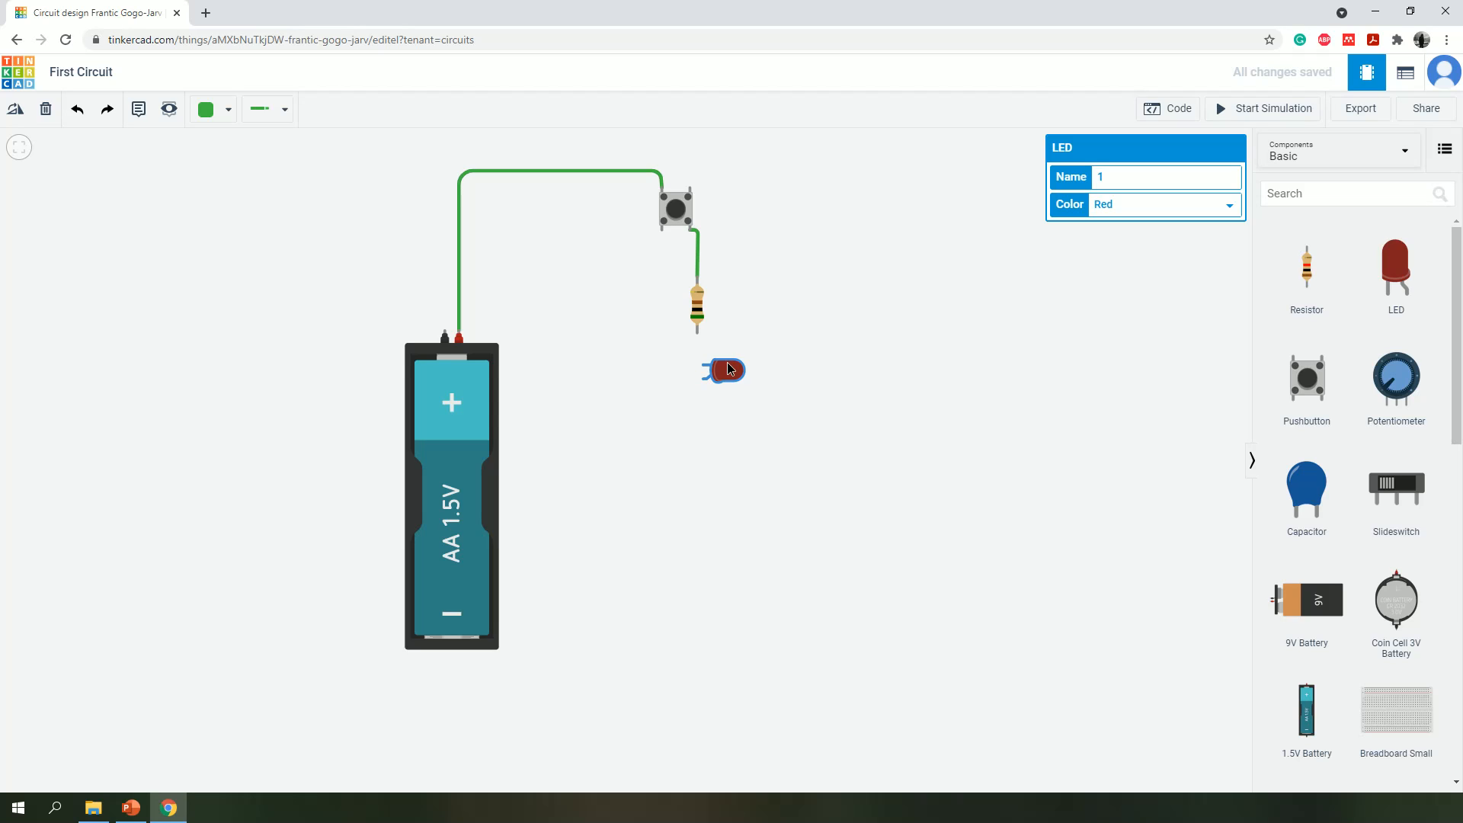
pyautogui.moveTo(730, 369); pyautogui.dragTo(776, 350)
# - Wire the resistor's Terminal 1 to the LED's lower, bent leg, with a corner just below the resistor
pyautogui.click(699, 335)
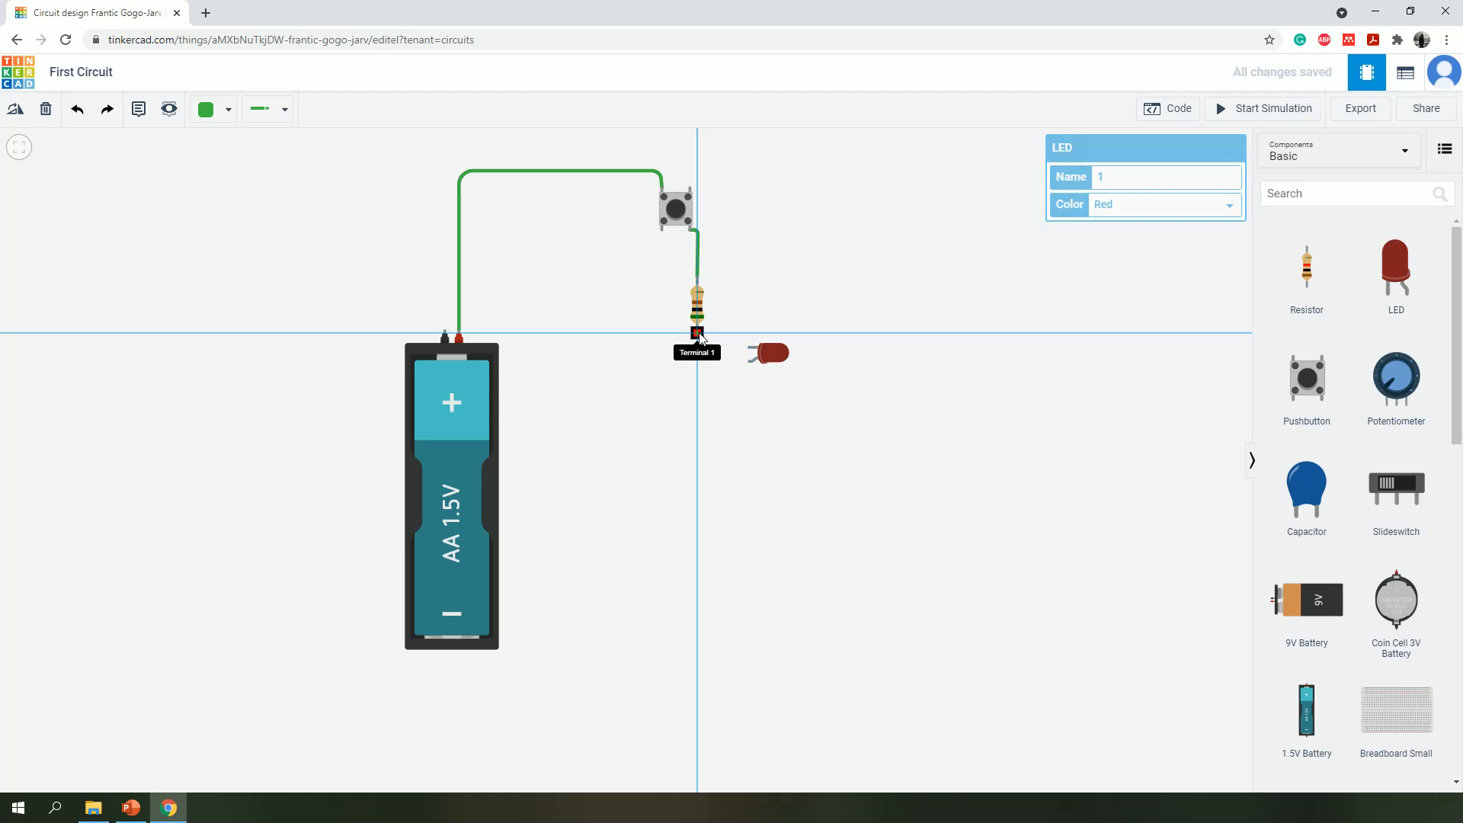
pyautogui.click(697, 364)
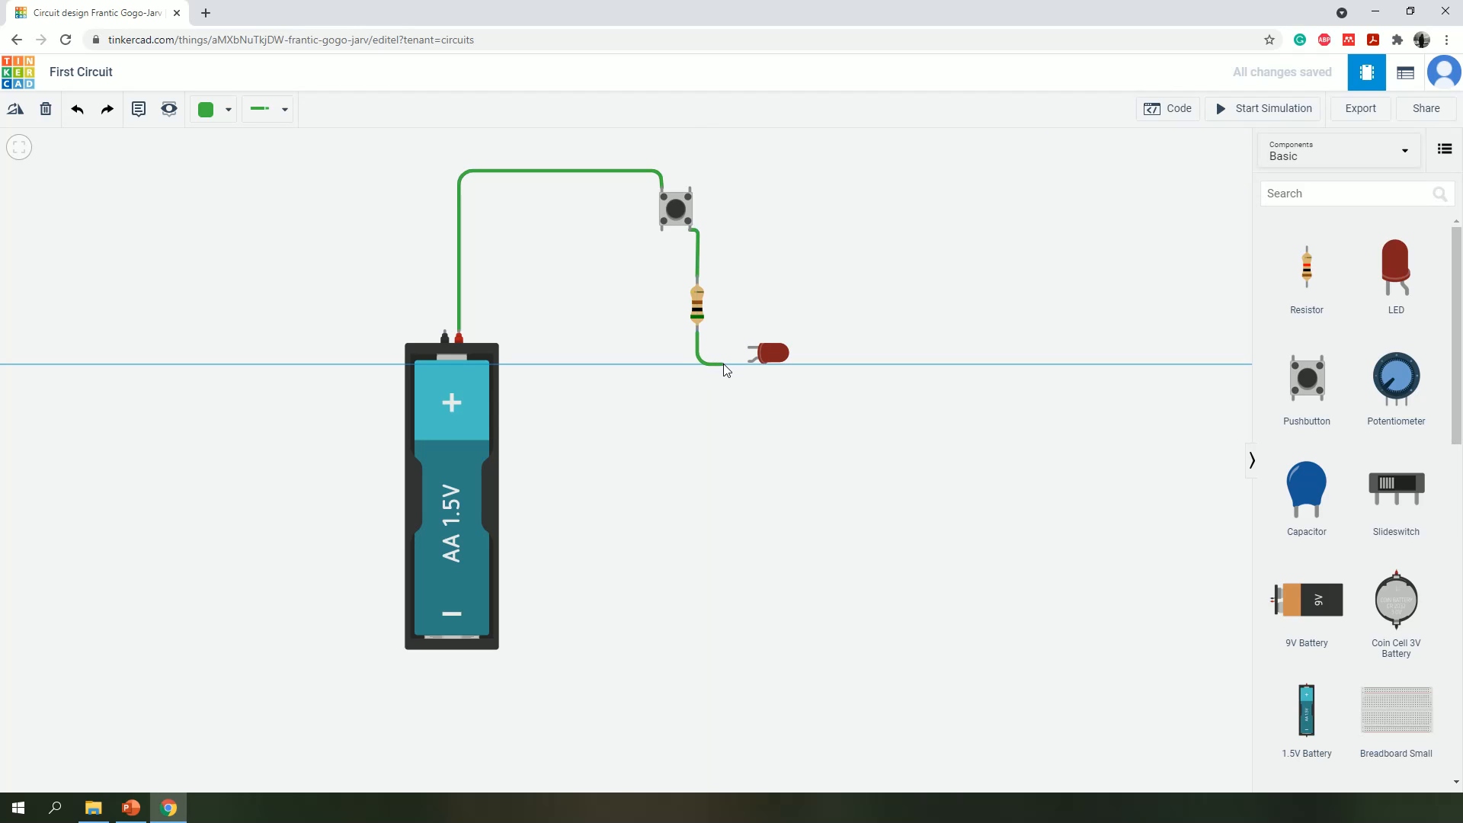
pyautogui.click(749, 365)
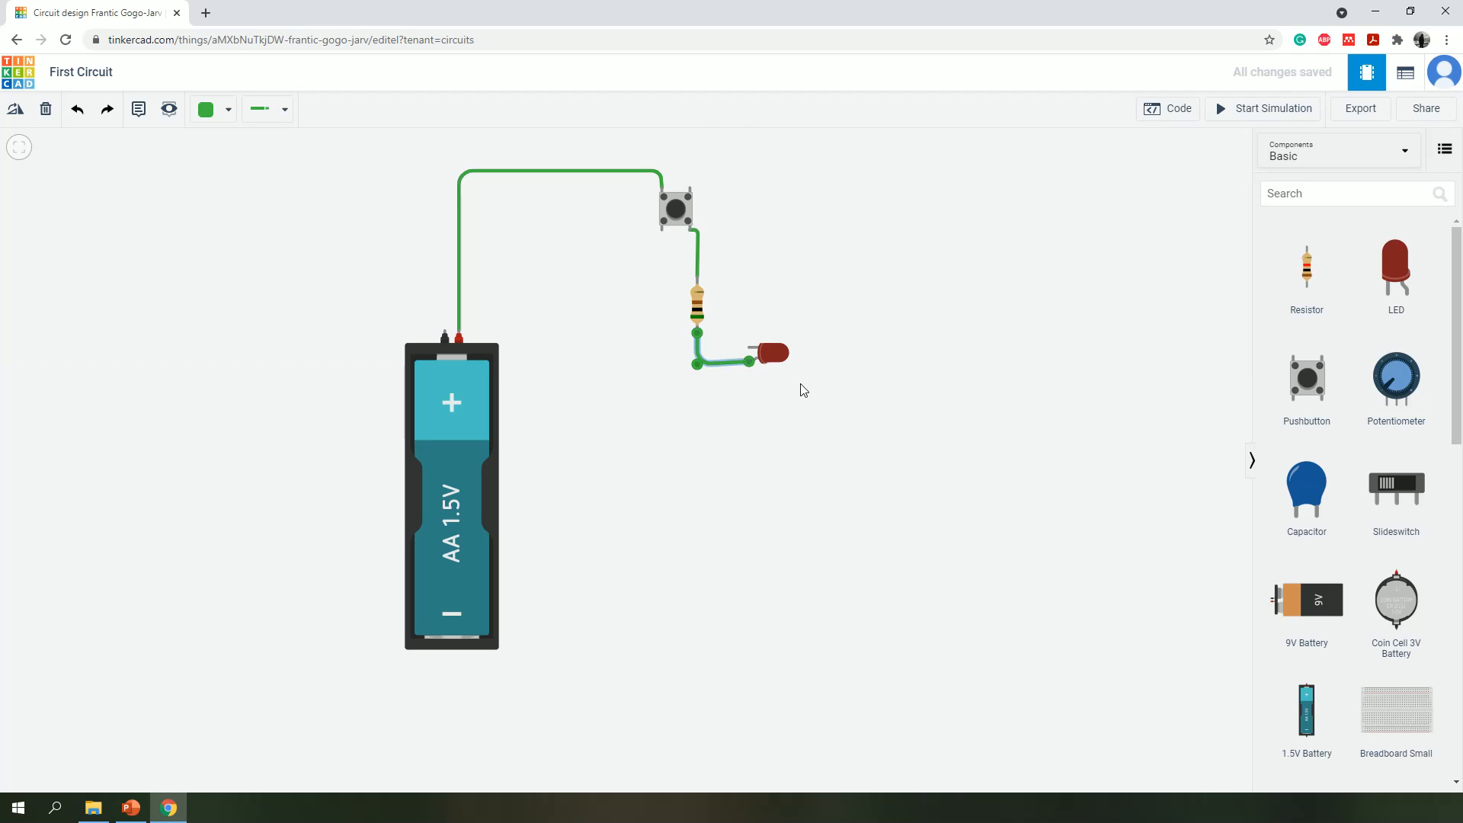
pyautogui.click(777, 359)
pyautogui.moveTo(774, 355); pyautogui.dragTo(773, 355)
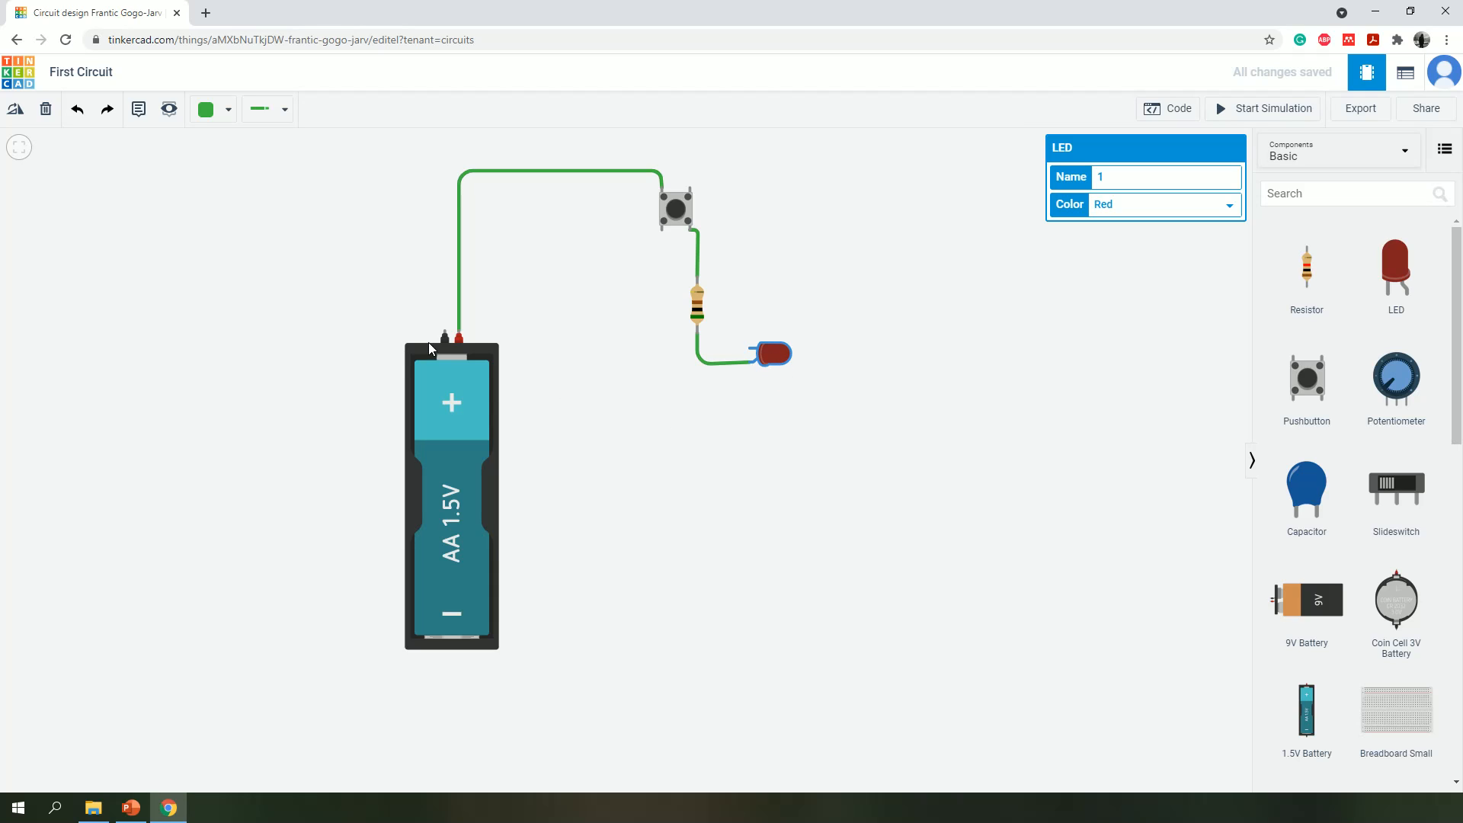
# - Wire the LED's cathode back to the battery's negative terminal, with corners beside and above the battery
pyautogui.click(756, 348)
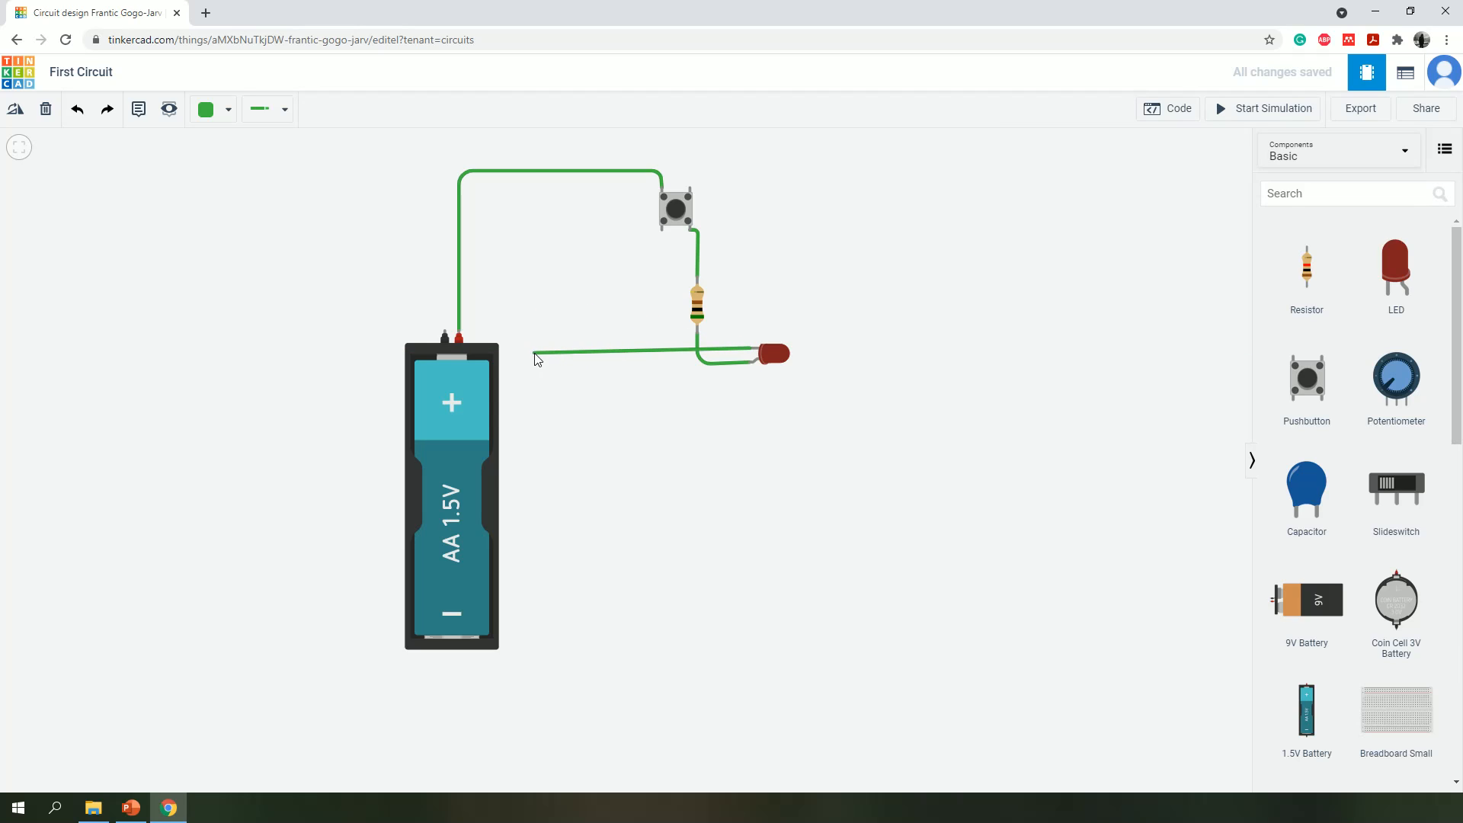
pyautogui.click(535, 353)
pyautogui.click(533, 311)
pyautogui.click(446, 310)
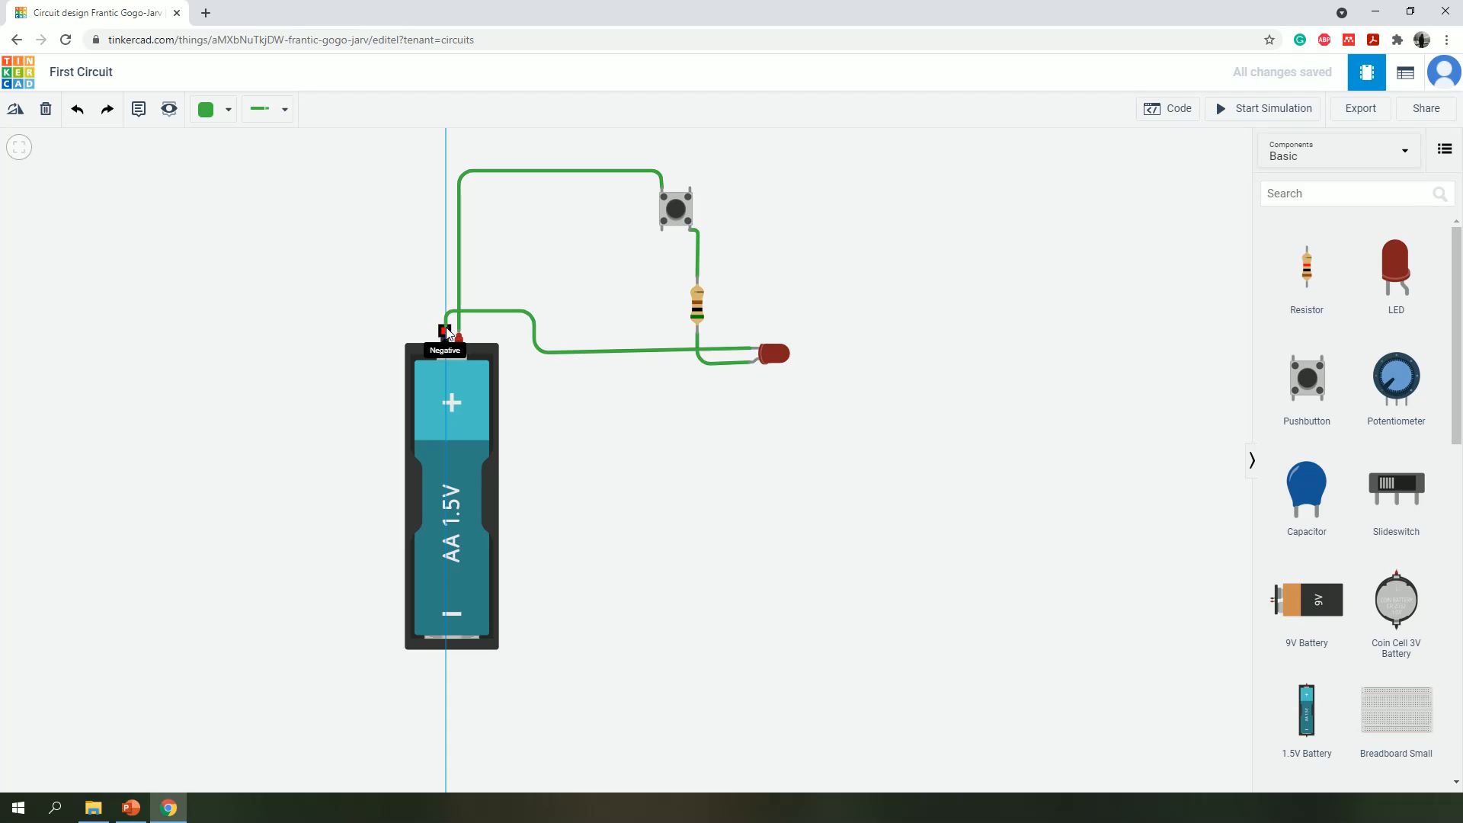
pyautogui.click(445, 336)
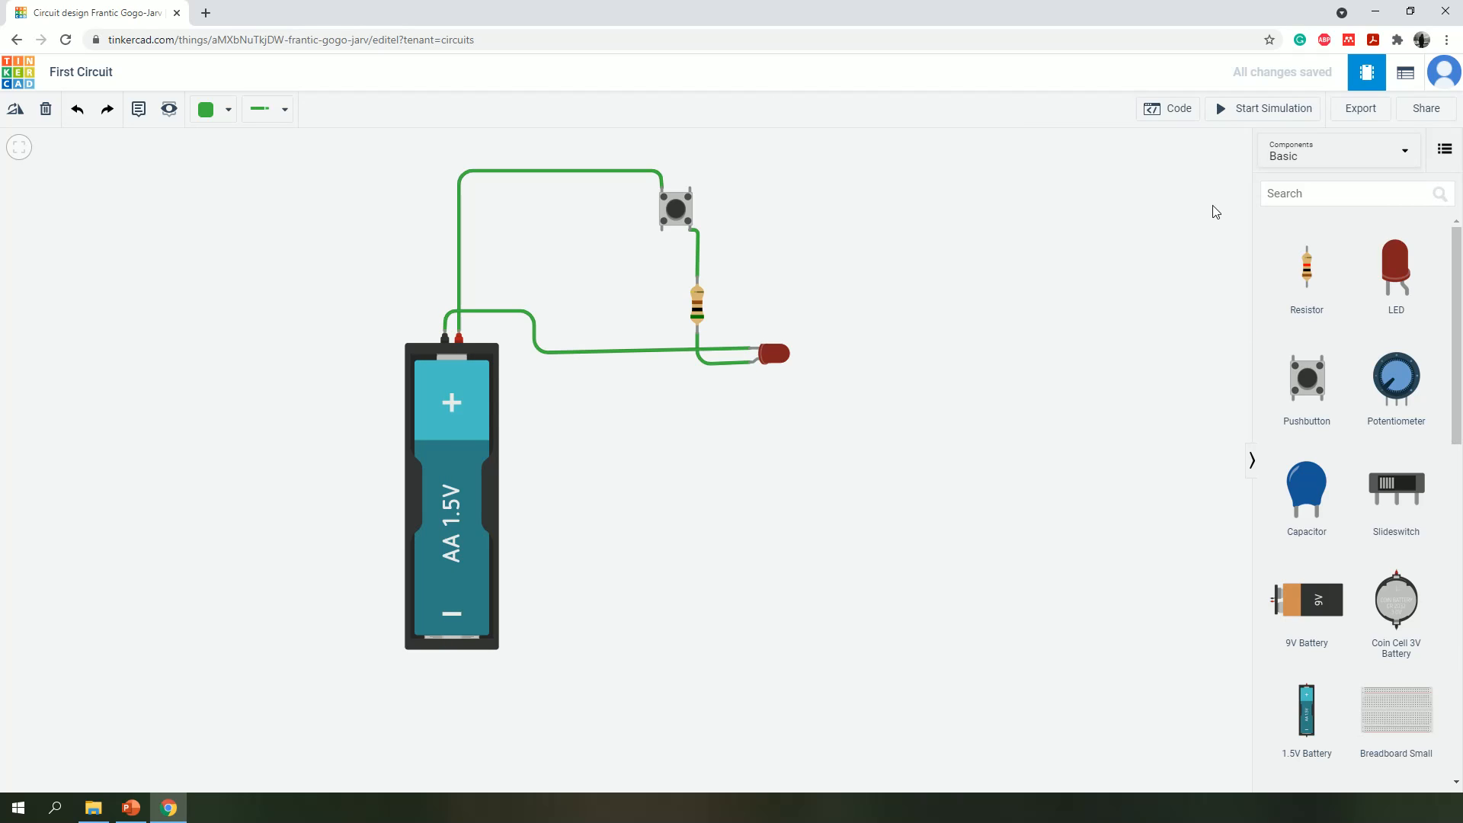
# - Run the simulation and operate the pushbutton to test the LED
pyautogui.click(1220, 113)
pyautogui.click(678, 208)
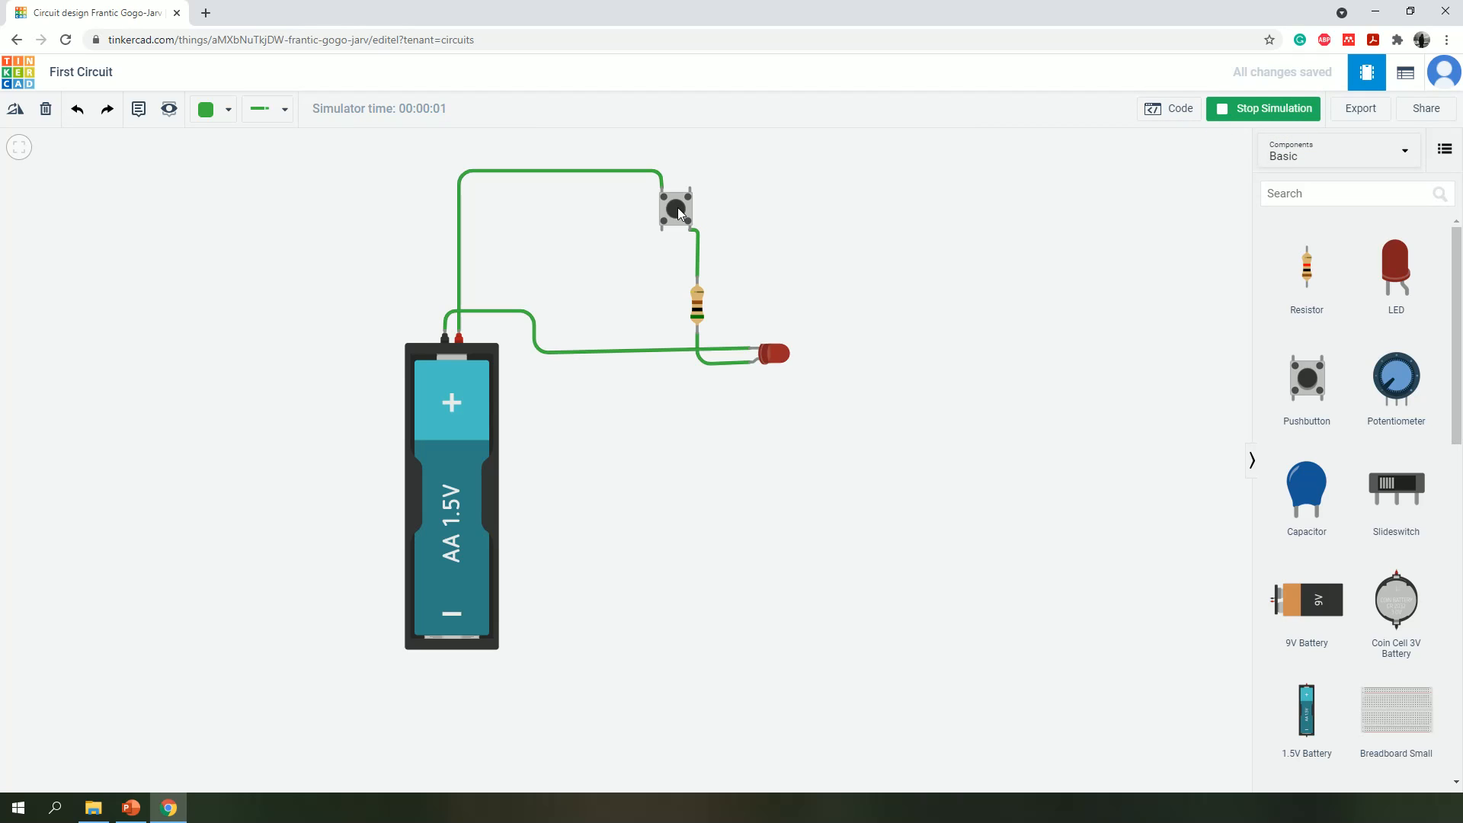
pyautogui.click(676, 207)
pyautogui.click(676, 207)
# - Delete the wire between the pushbutton and the resistor, and place a multimeter to the right of the circuit
pyautogui.press('Delete')
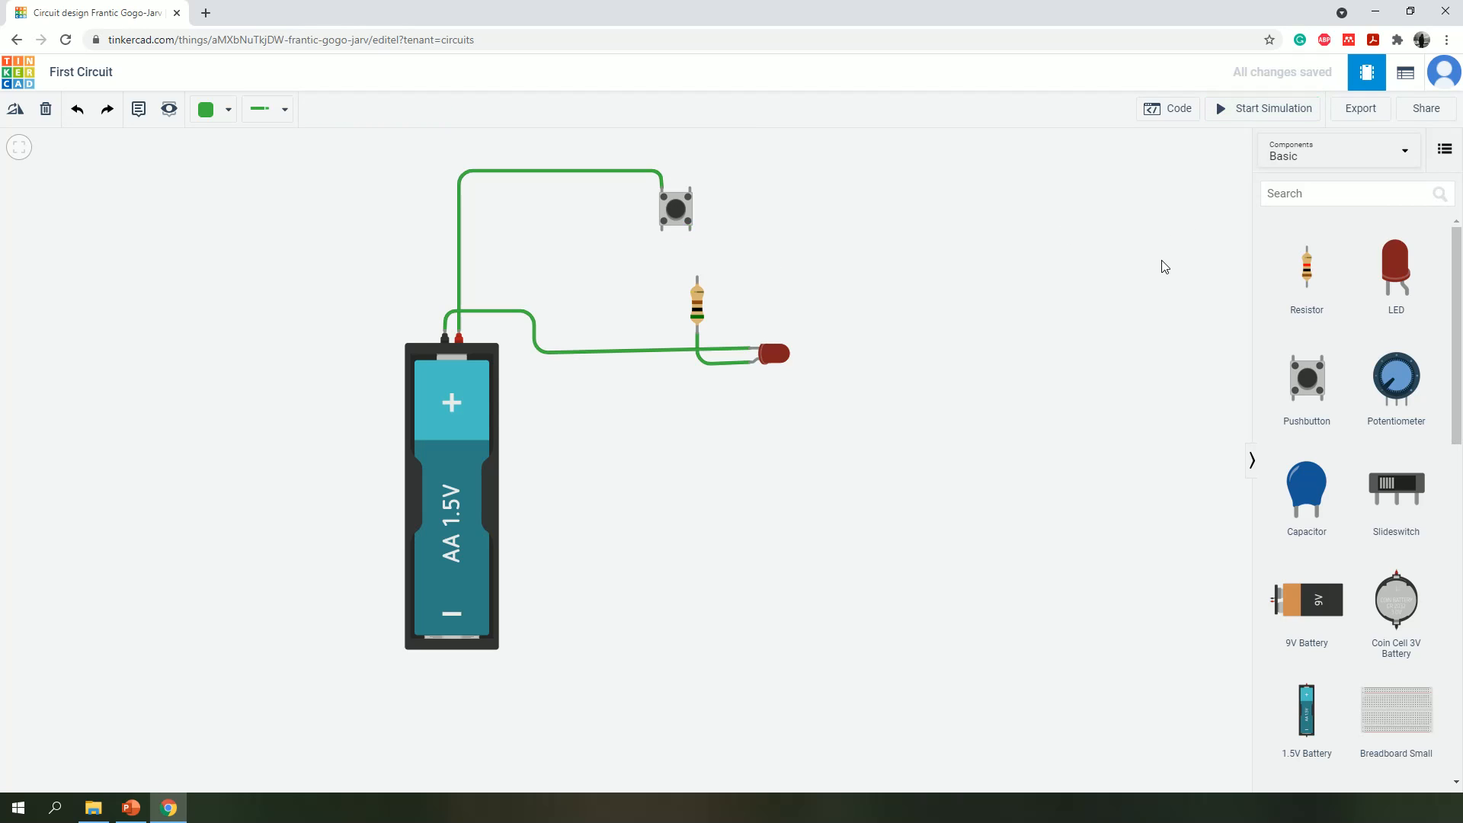
pyautogui.click(1284, 193)
pyautogui.write('mul')
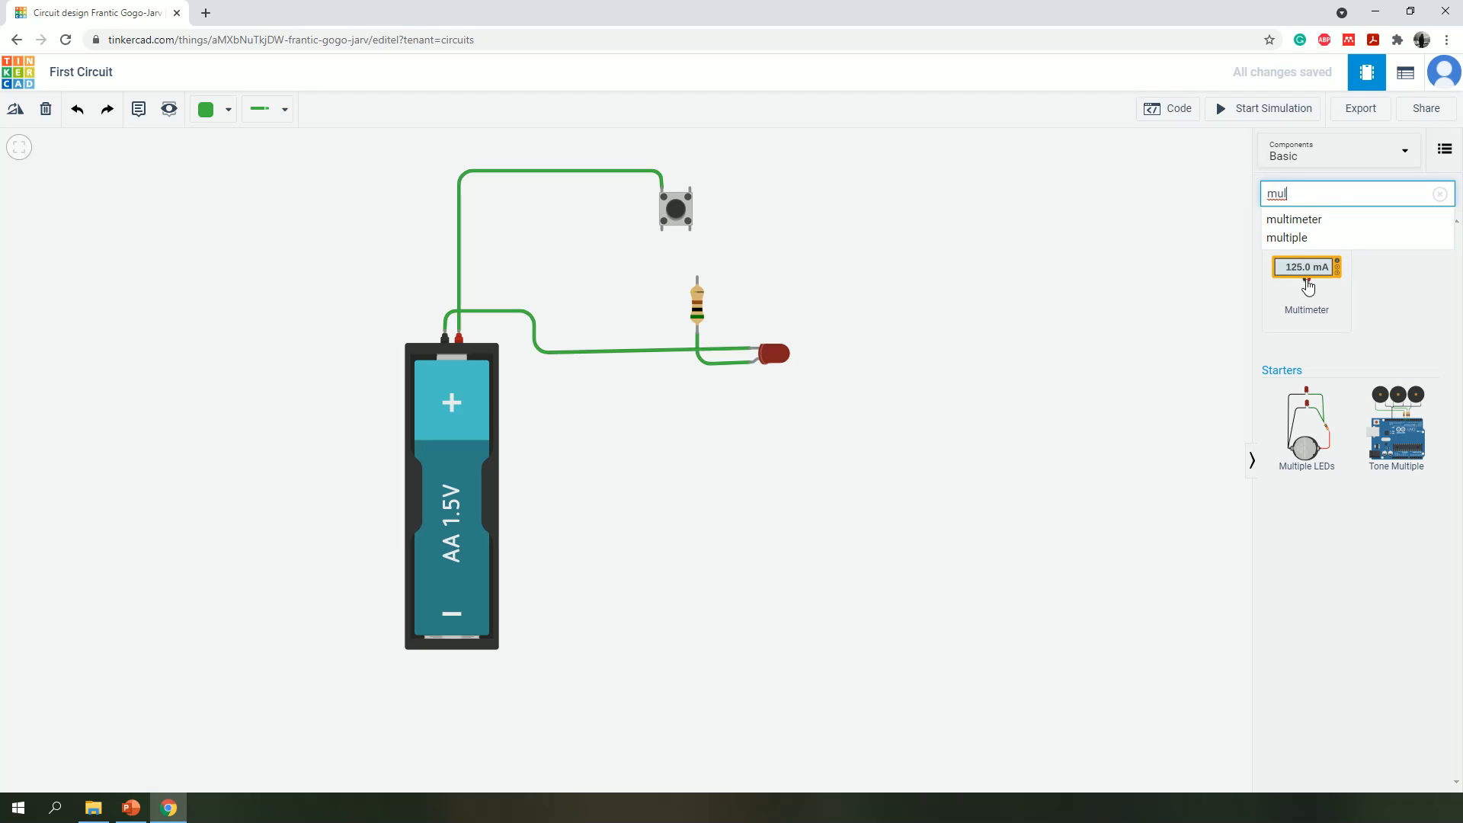
pyautogui.moveTo(1306, 278); pyautogui.dragTo(1018, 252)
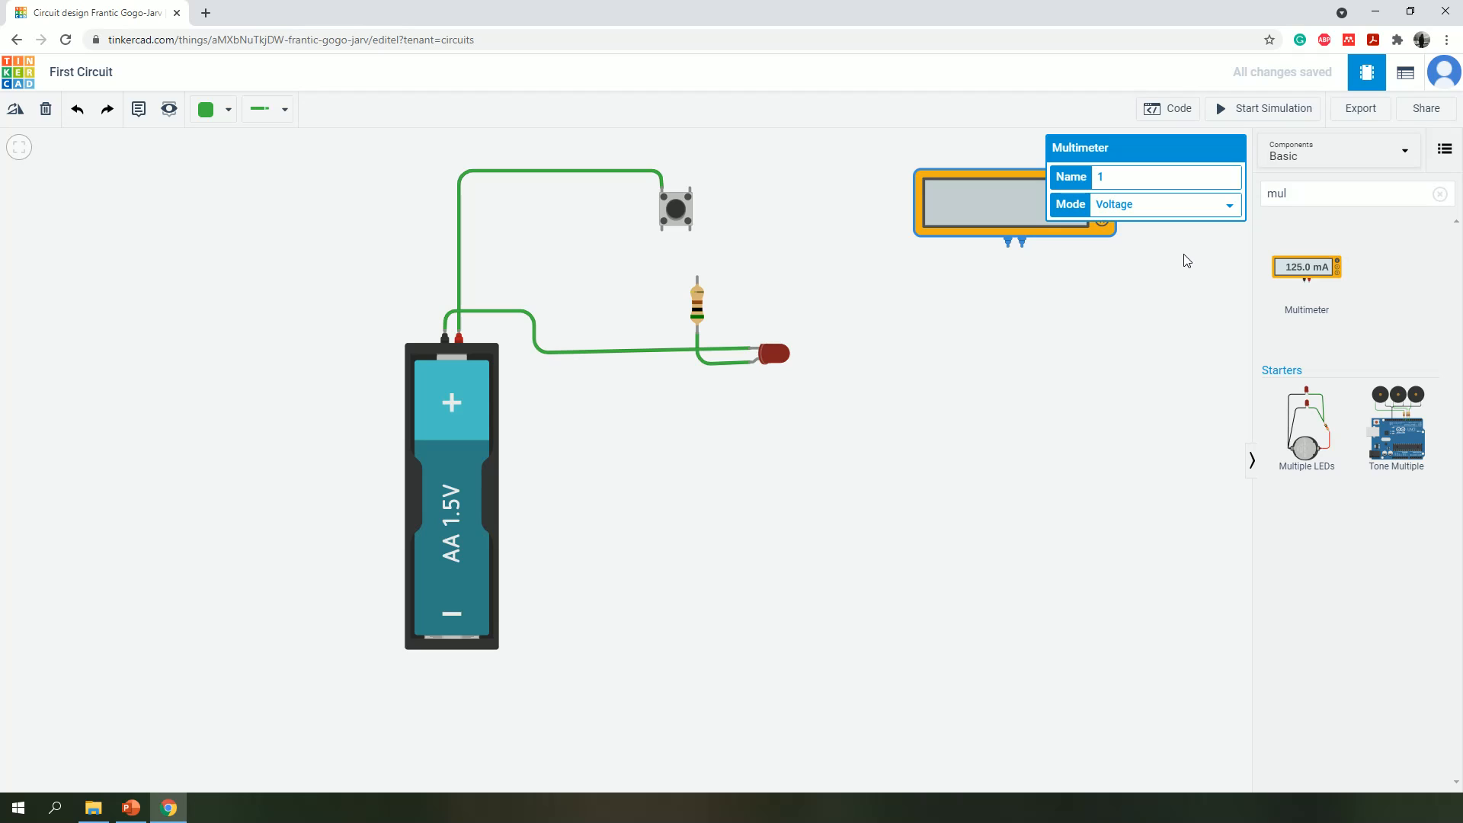
# - Set the multimeter's mode to Amperage
pyautogui.click(1166, 209)
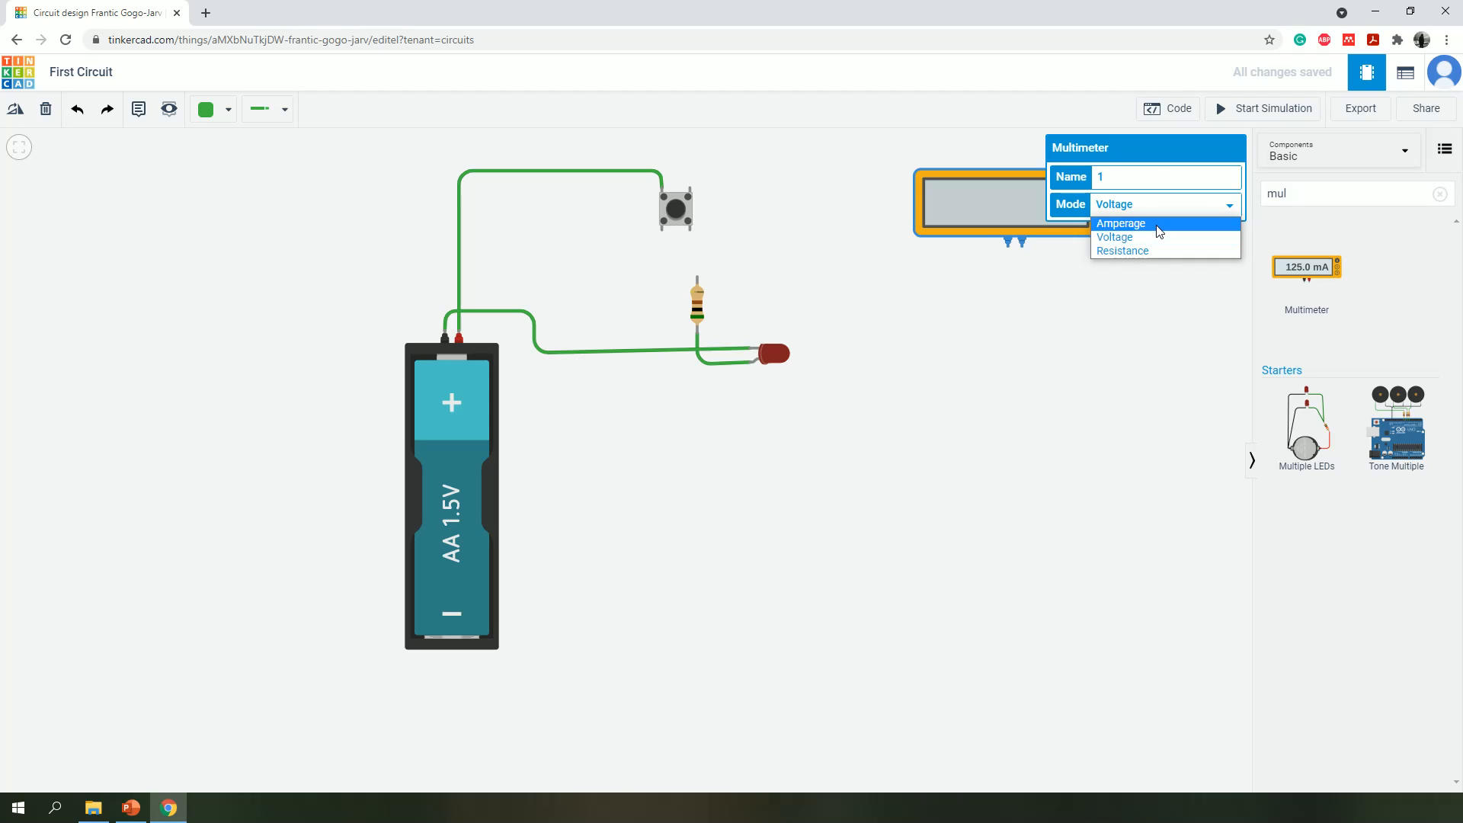
pyautogui.click(1162, 224)
pyautogui.click(1137, 296)
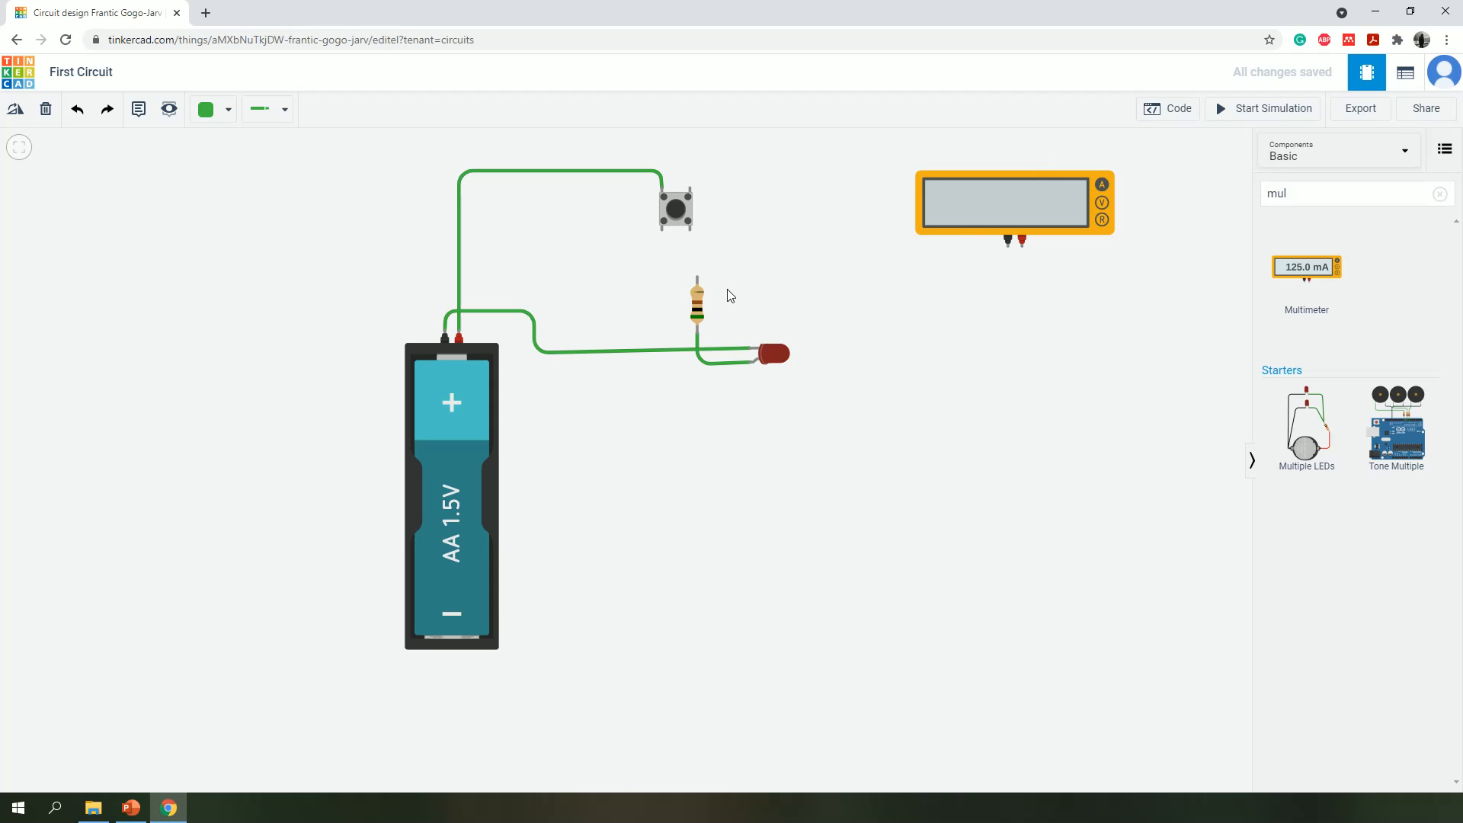
# - Wire the pushbutton's free lower terminal to the multimeter's positive terminal with one corner, and shift the multimeter slightly upward
pyautogui.click(690, 230)
pyautogui.click(690, 259)
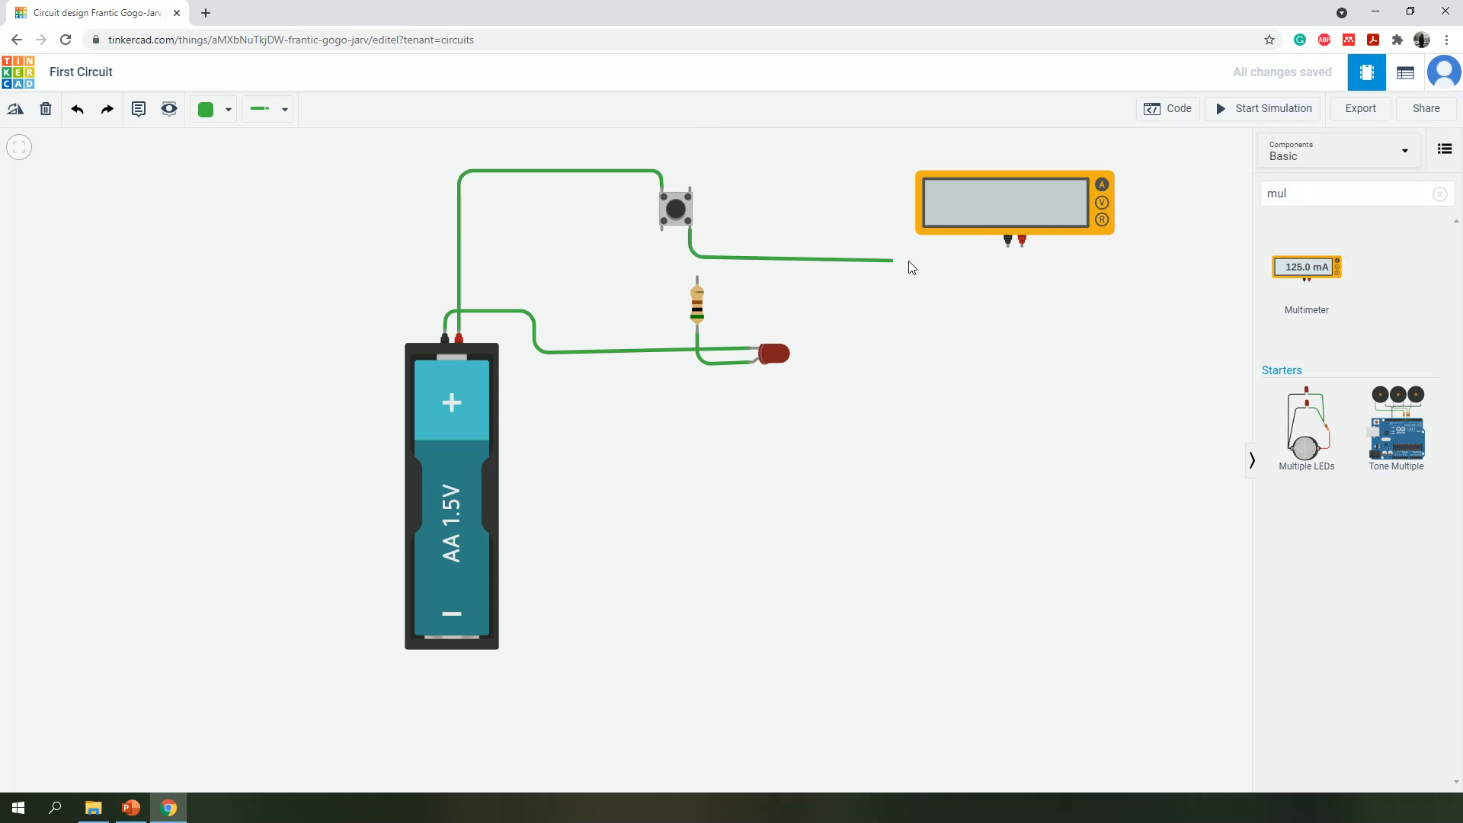
pyautogui.click(1022, 242)
pyautogui.moveTo(1011, 203)
pyautogui.mouseDown()
pyautogui.moveTo(991, 198)
pyautogui.moveTo(991, 157)
pyautogui.moveTo(1012, 173)
pyautogui.mouseUp()
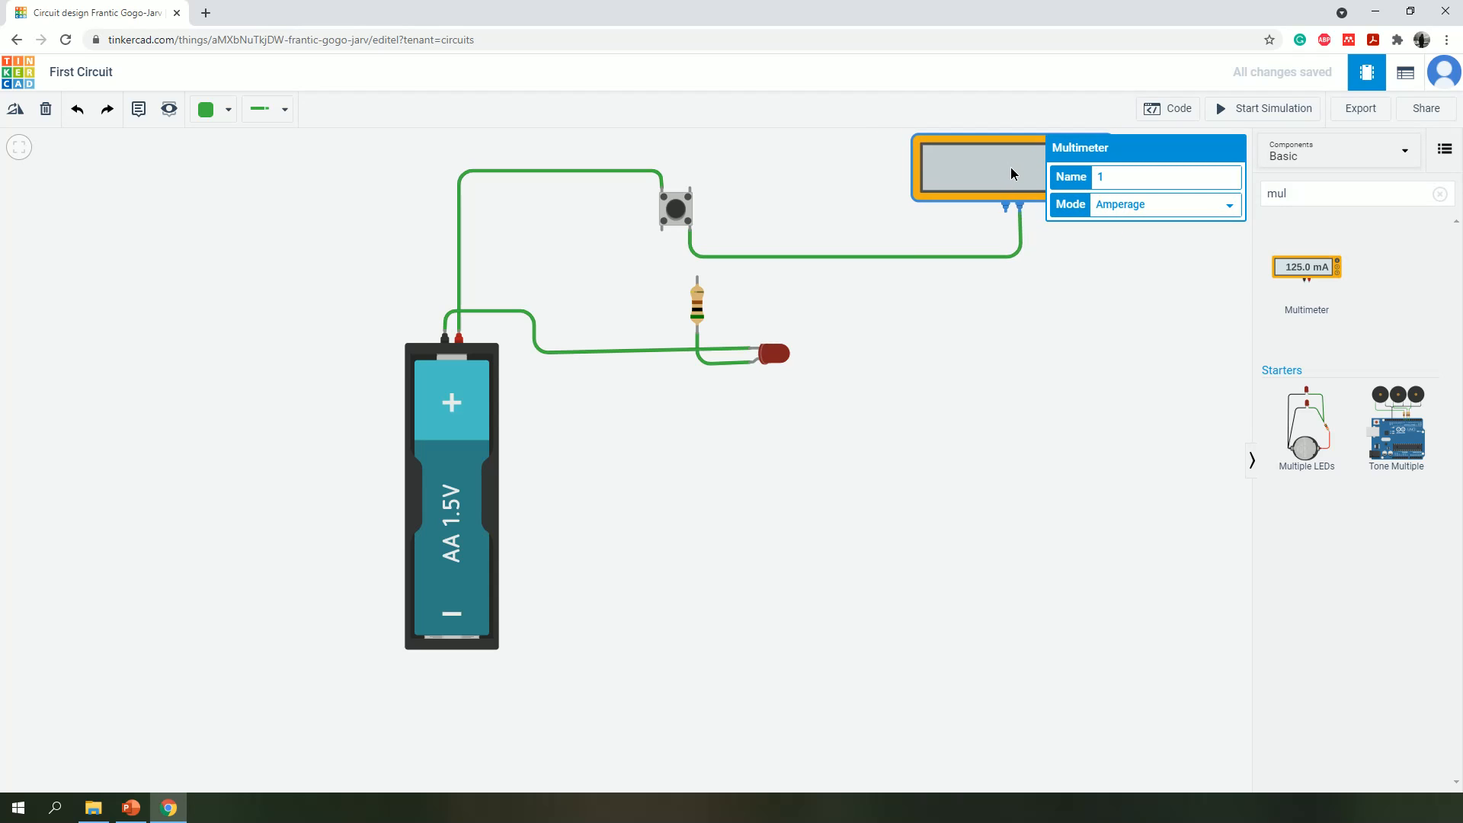
pyautogui.press('Right')
# - Wire the multimeter's negative terminal to the resistor's upper terminal with two corners, and straighten the wire's horizontal run
pyautogui.click(1005, 215)
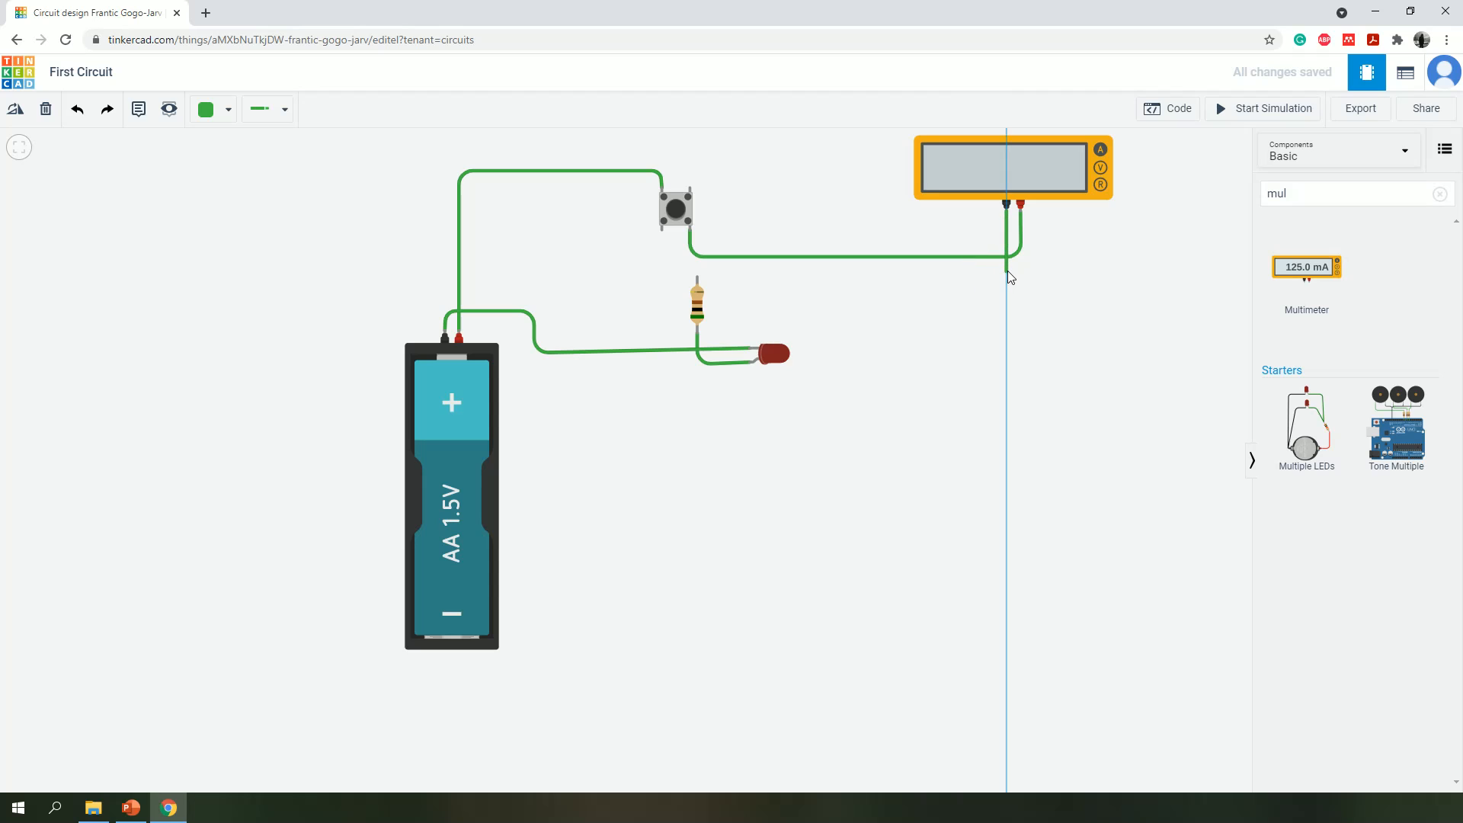
pyautogui.click(1007, 268)
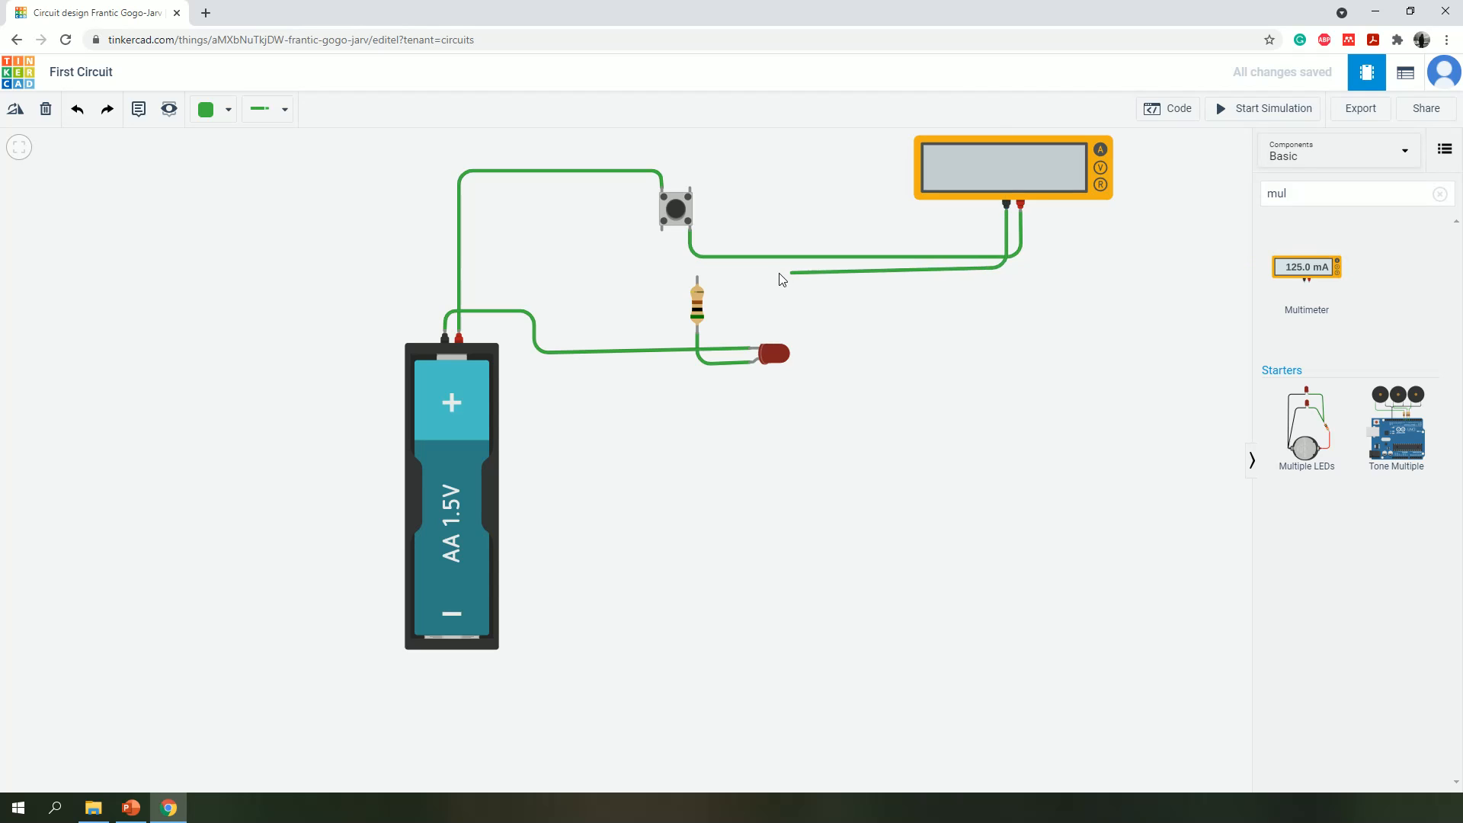
pyautogui.click(697, 261)
pyautogui.click(697, 276)
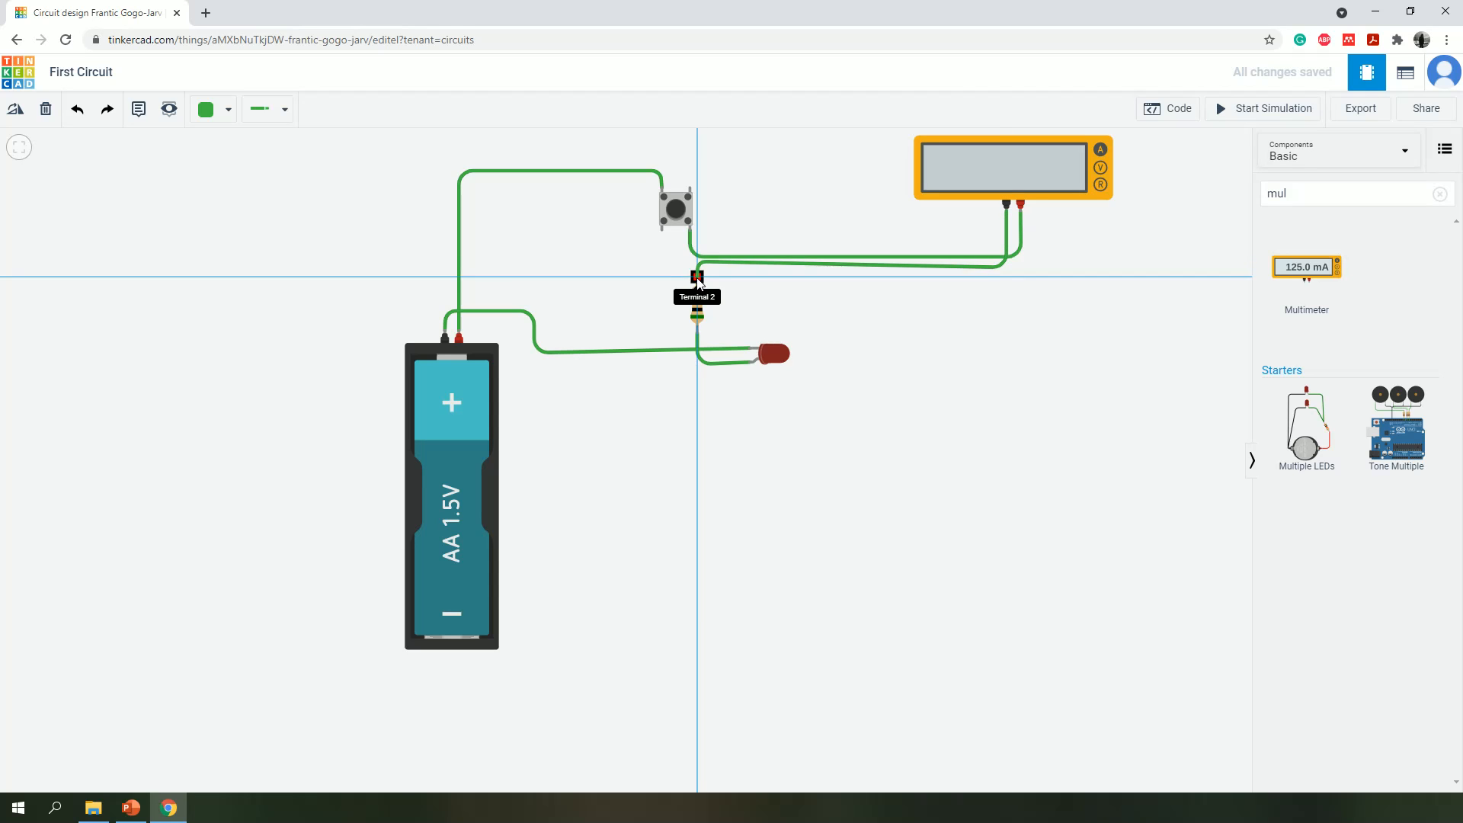
pyautogui.click(747, 264)
pyautogui.moveTo(1009, 267); pyautogui.dragTo(1007, 263)
pyautogui.click(1078, 298)
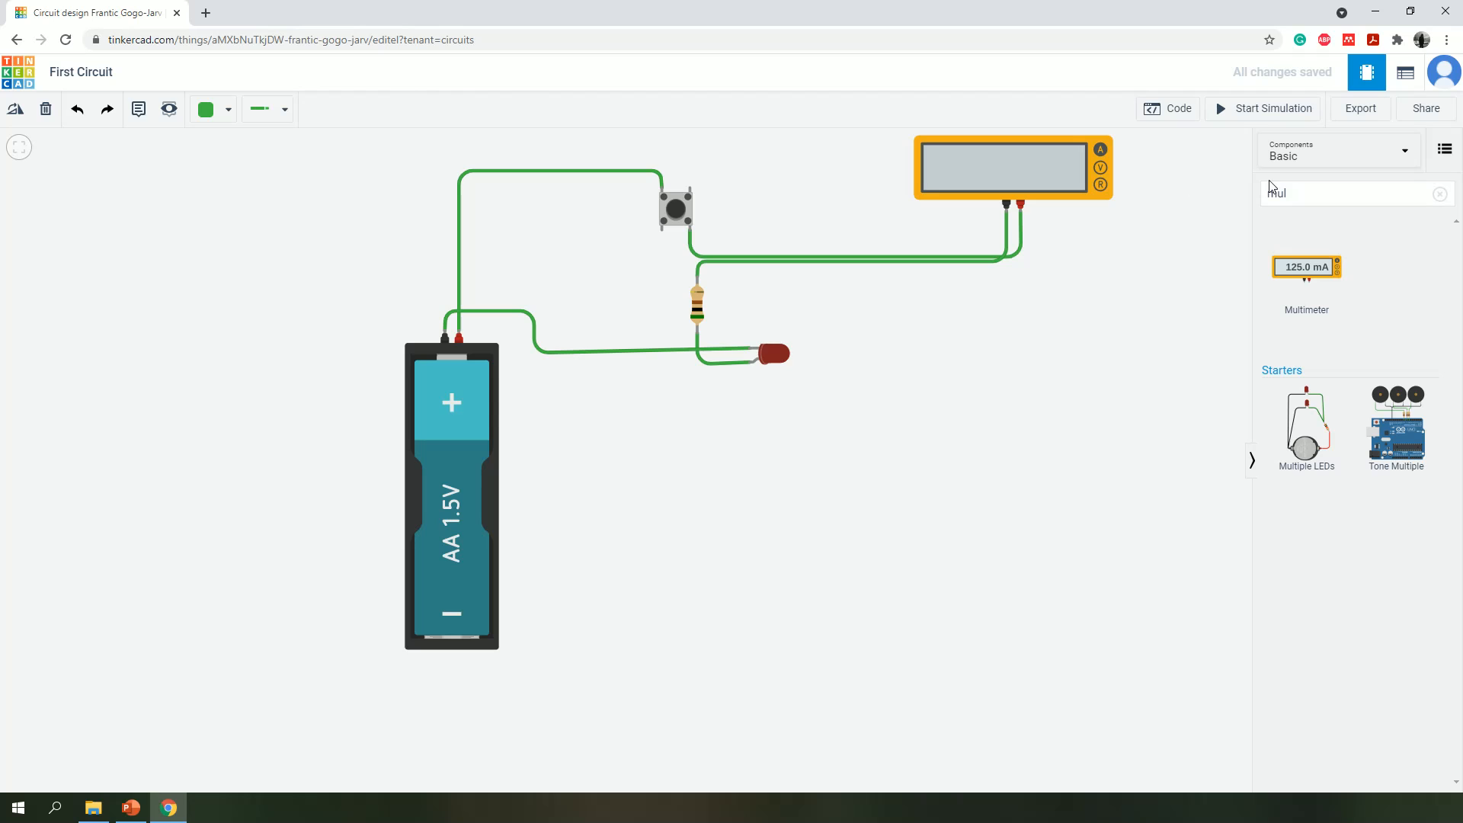
# - Run the simulation, operate the pushbutton to check the current on the multimeter, and stop the simulation
pyautogui.click(1266, 112)
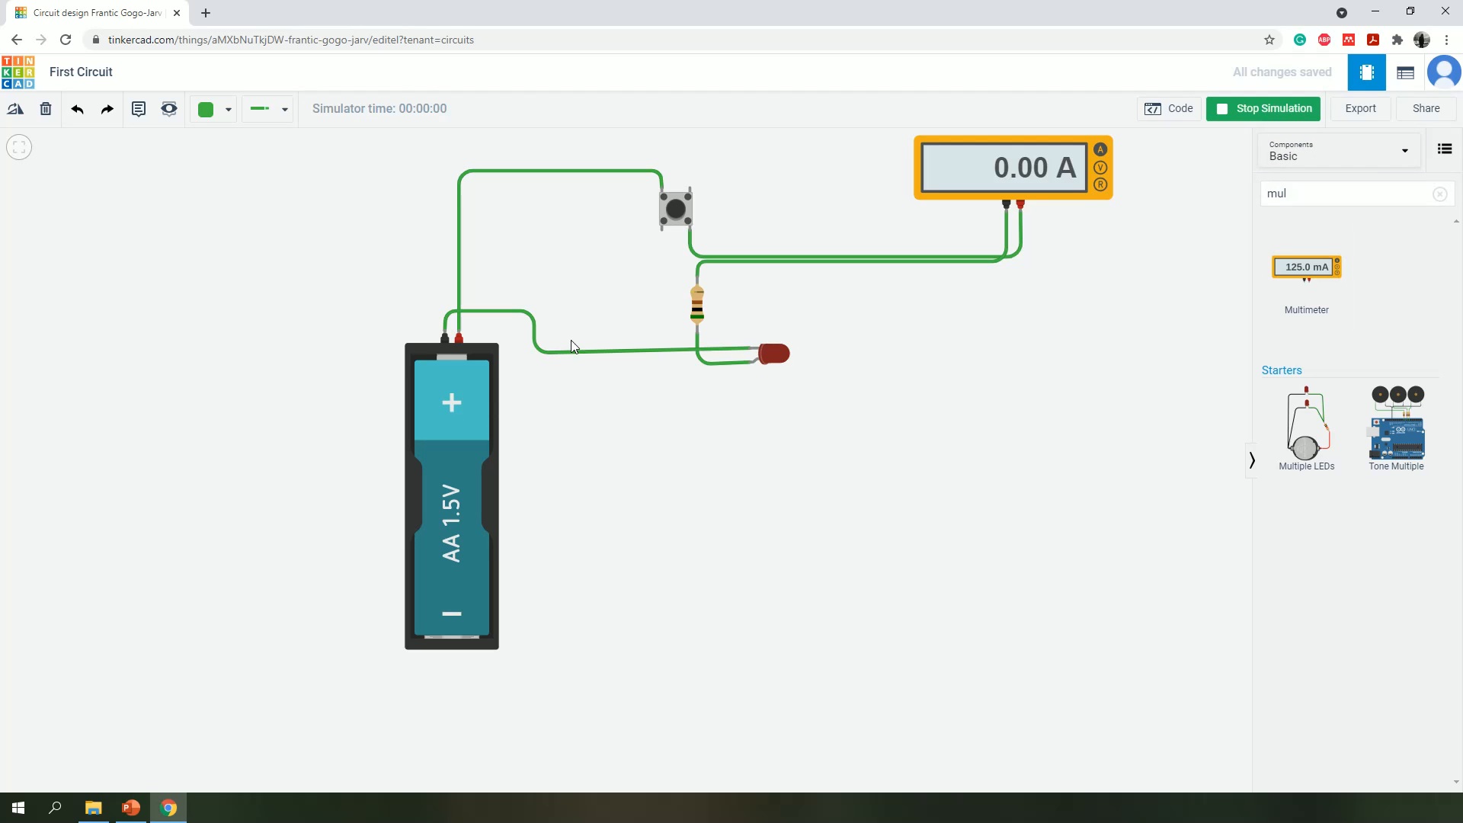
pyautogui.click(670, 221)
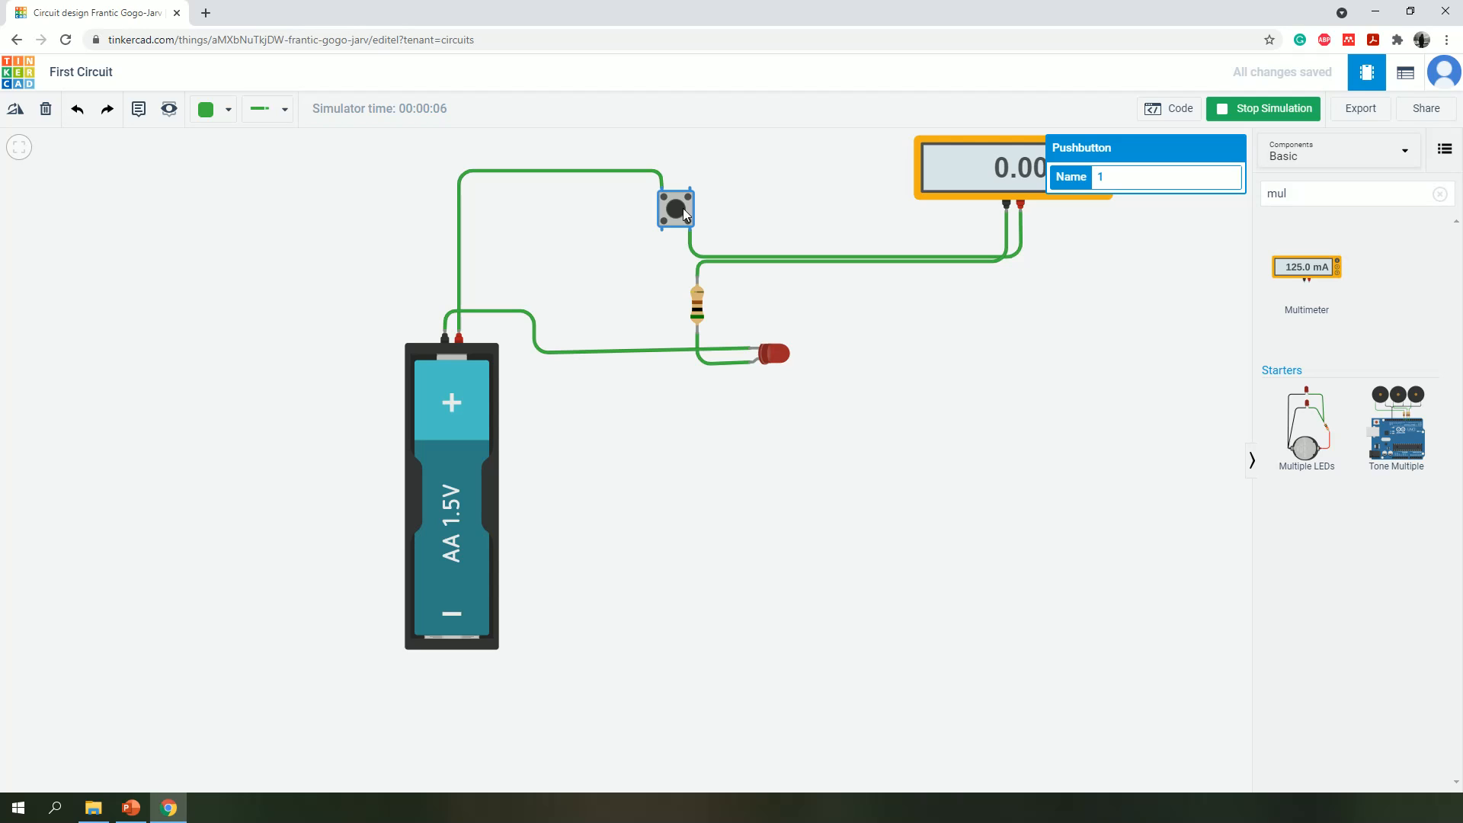
pyautogui.click(1140, 375)
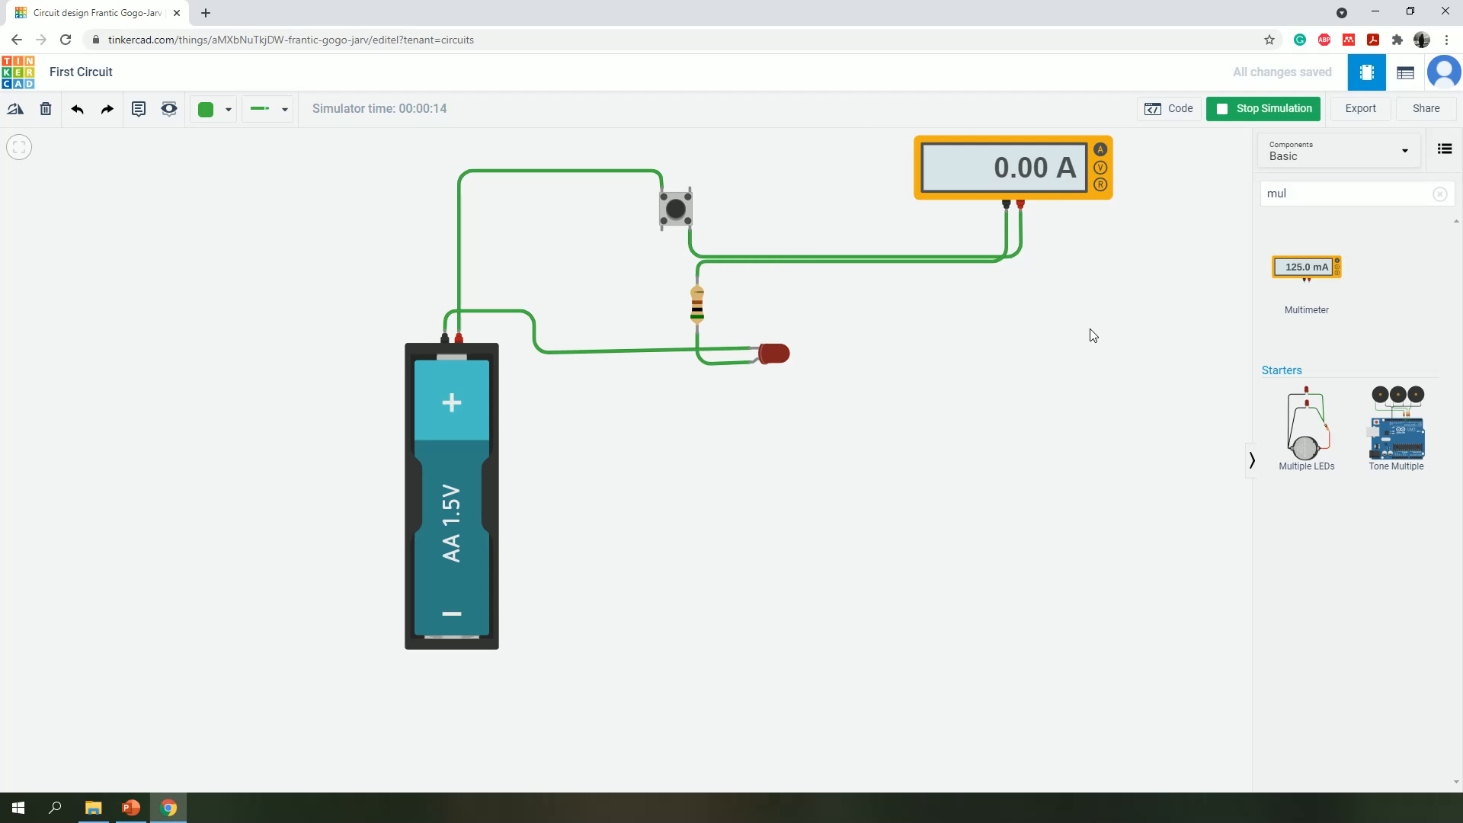
pyautogui.click(672, 209)
pyautogui.click(1238, 107)
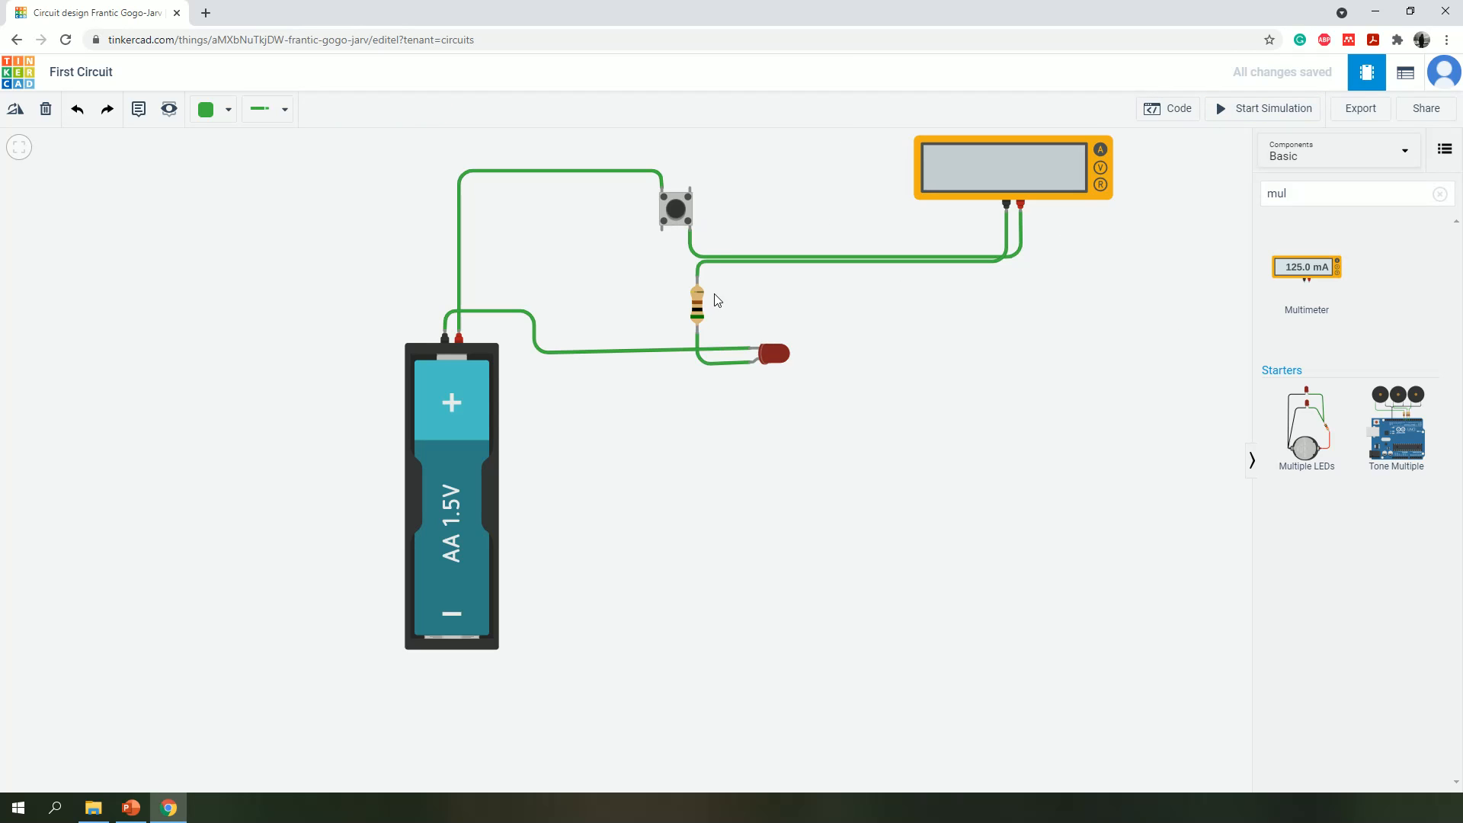
# - Set the resistor's resistance to 100 Ω
pyautogui.click(701, 309)
pyautogui.click(1174, 210)
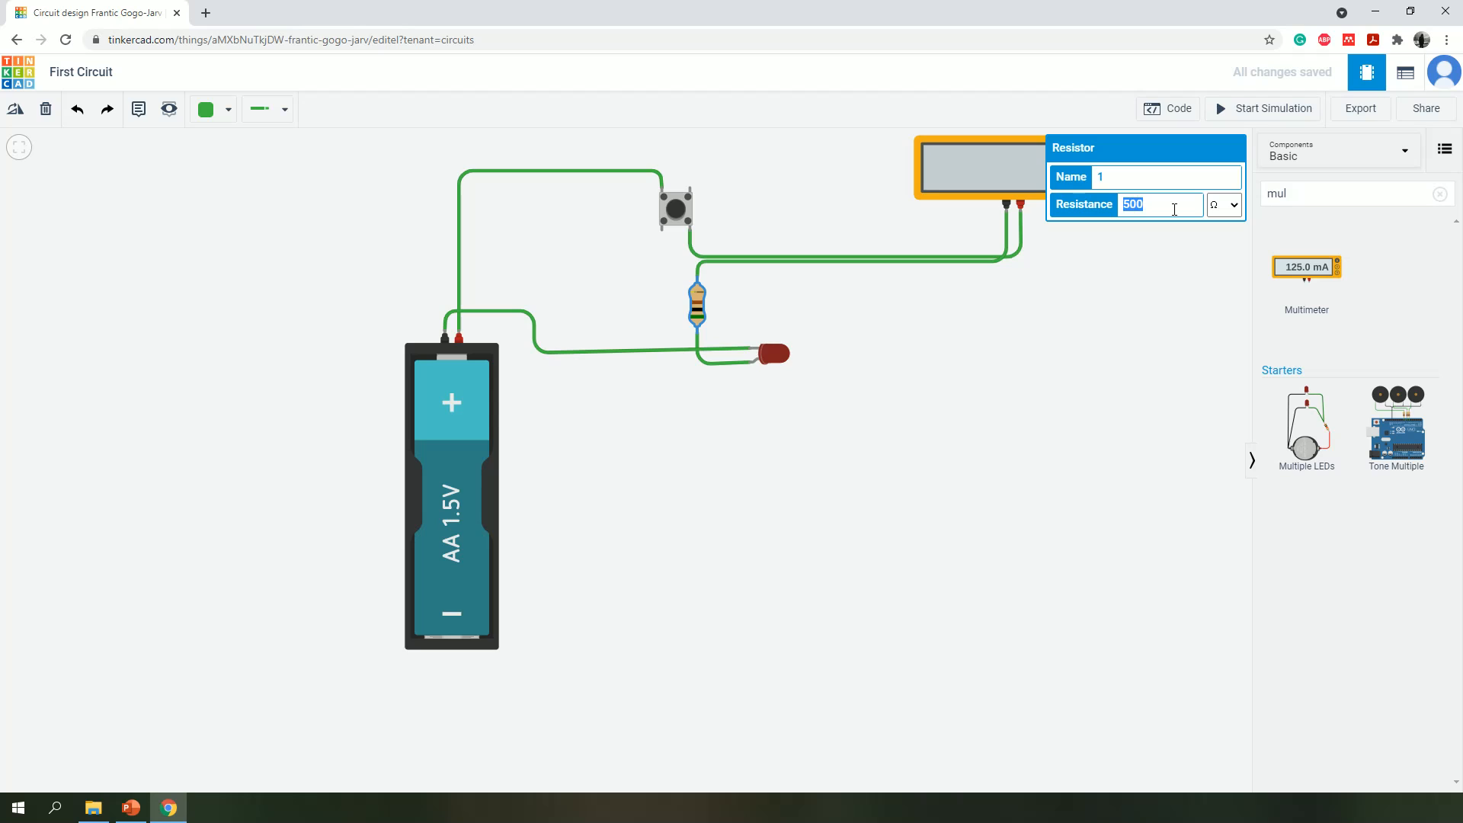
pyautogui.press('BackSpace')
pyautogui.write('100')
pyautogui.click(1139, 275)
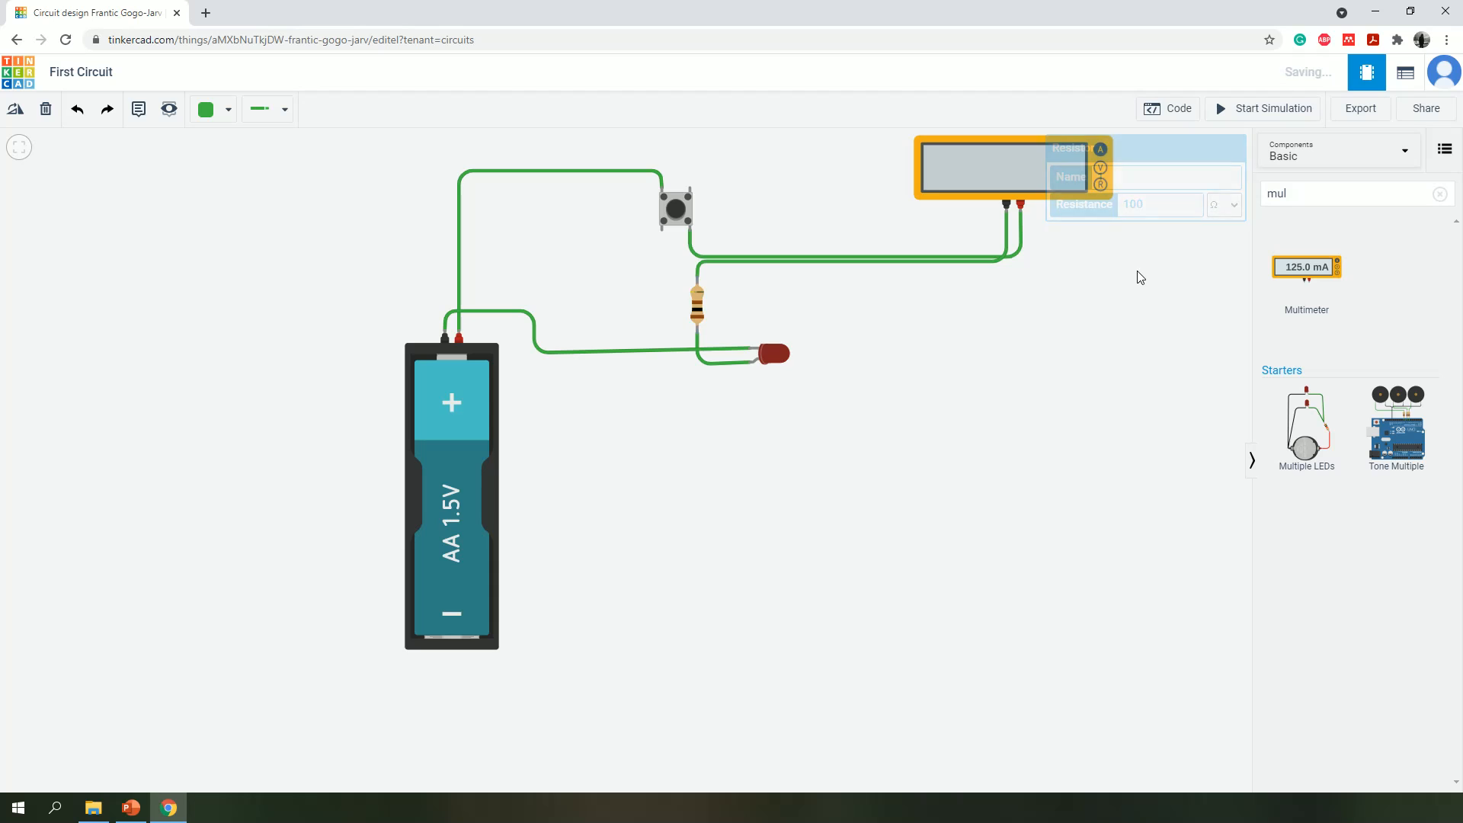
# - Replace the 1.5V battery with a 9V Battery placed below the LED, its terminals facing left
pyautogui.click(448, 504)
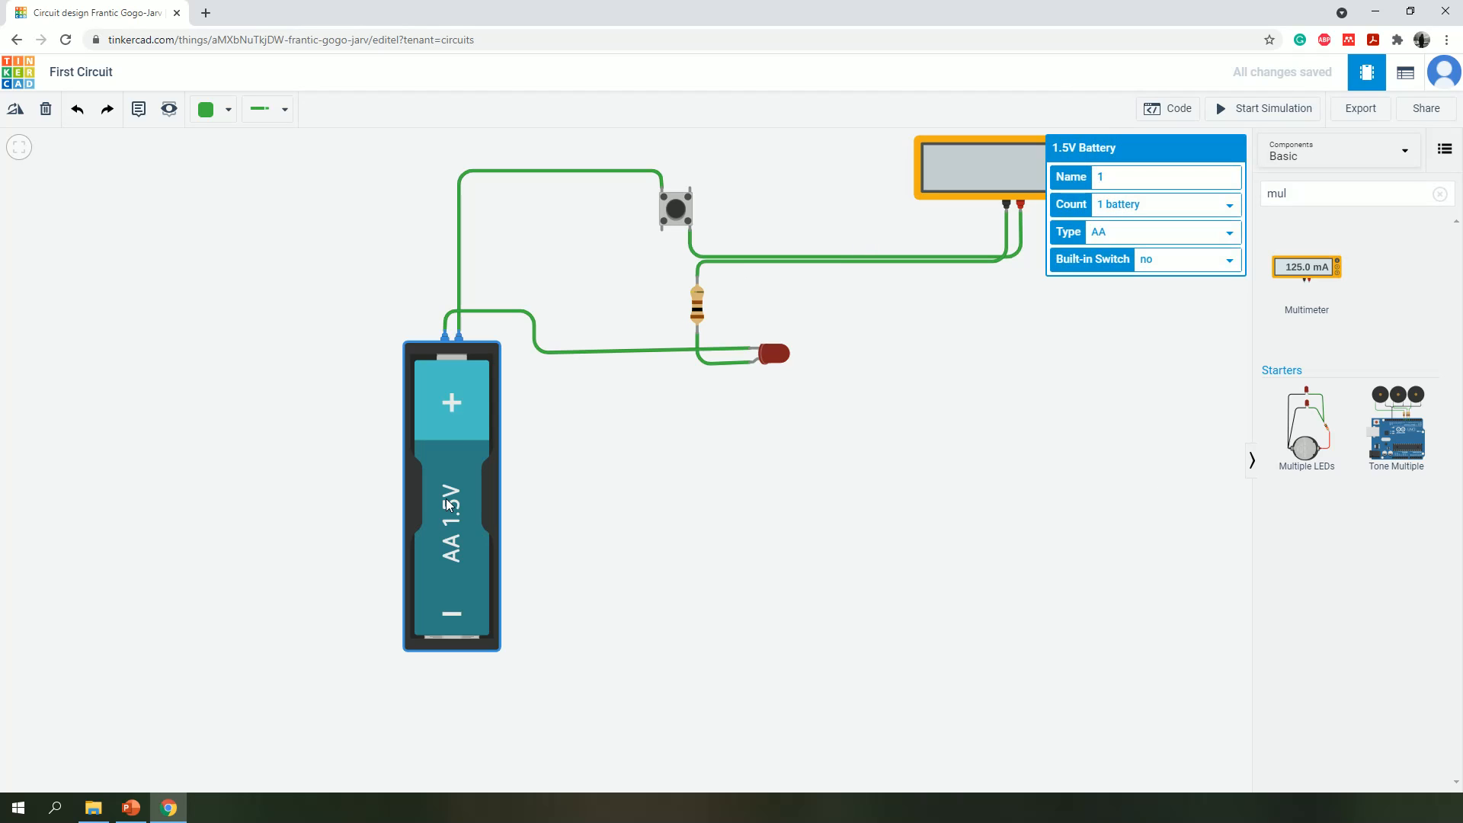
pyautogui.press('Delete')
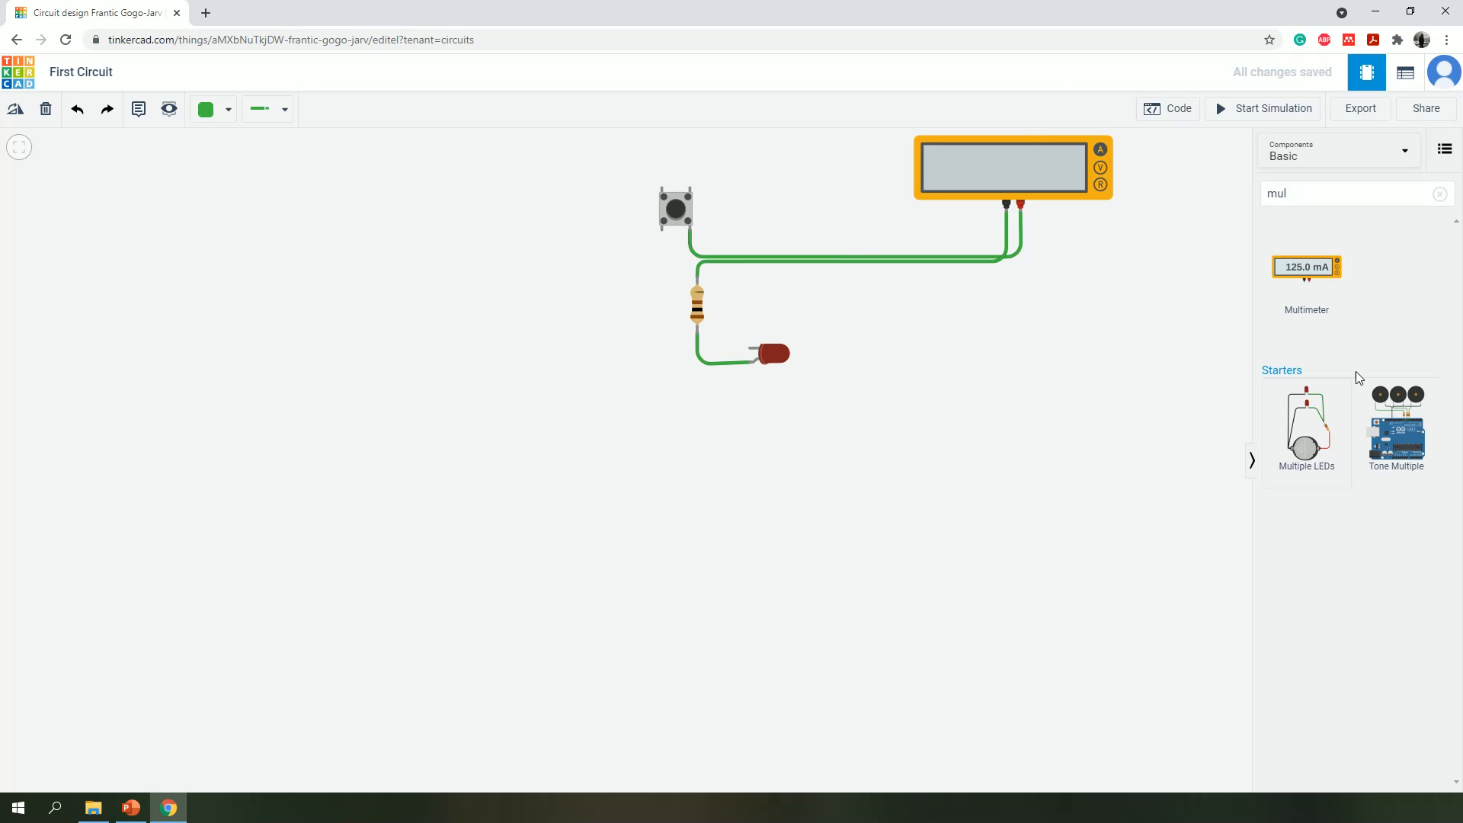
pyautogui.doubleClick(1314, 185)
pyautogui.press('BackSpace')
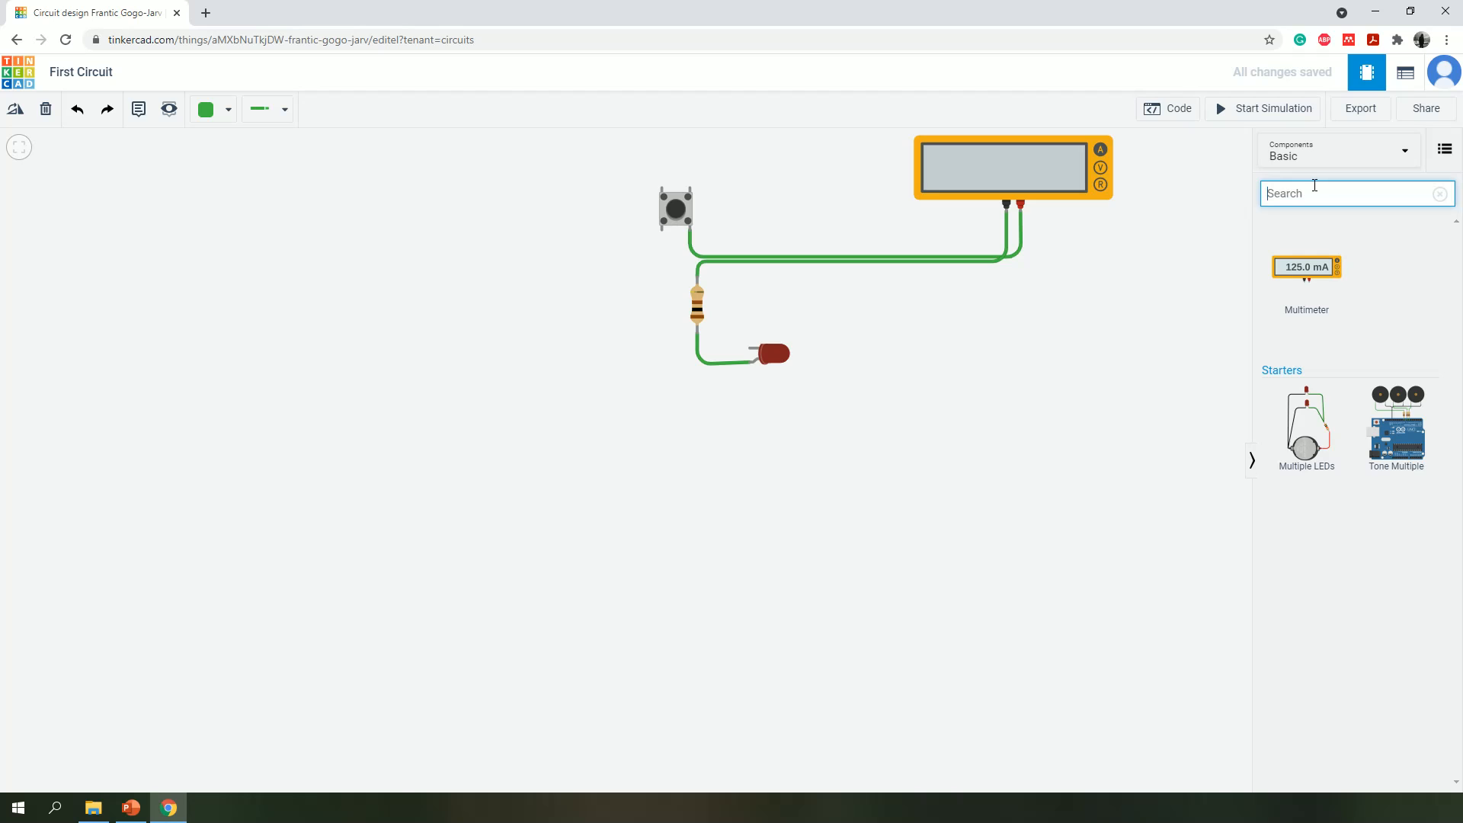
pyautogui.write('9')
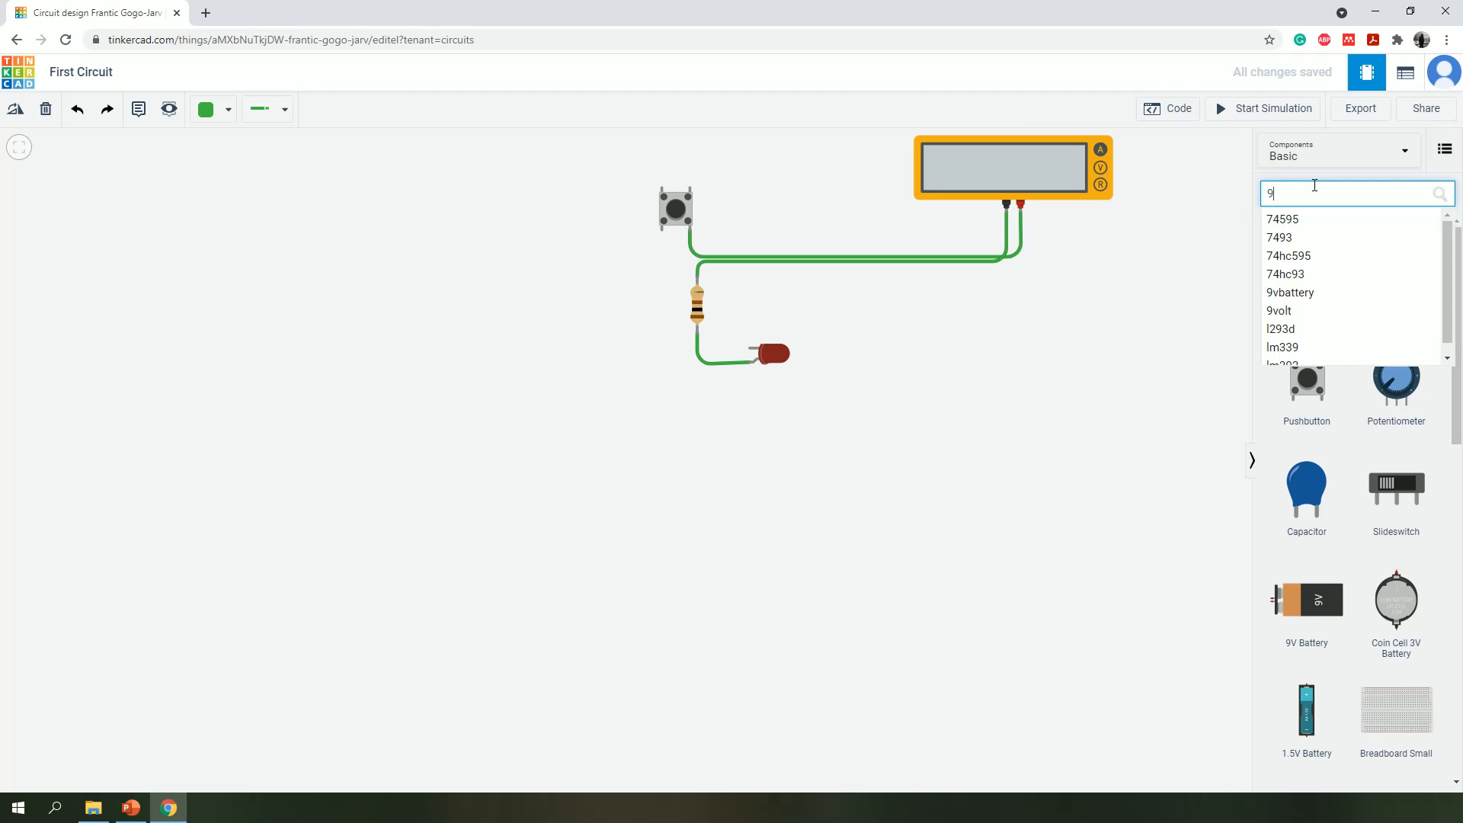
pyautogui.write('v')
pyautogui.press('Return')
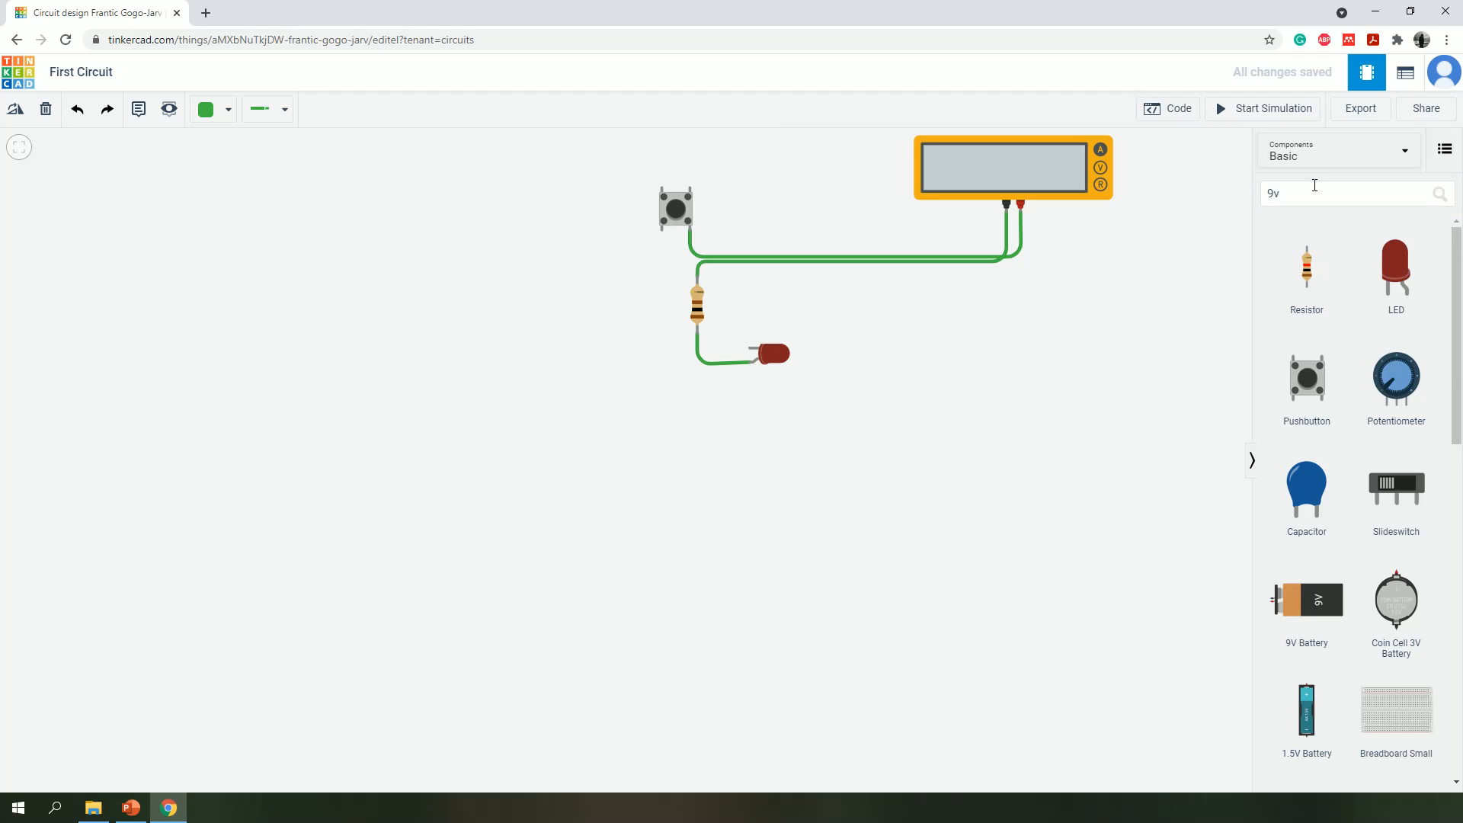
pyautogui.moveTo(1311, 596); pyautogui.dragTo(594, 605)
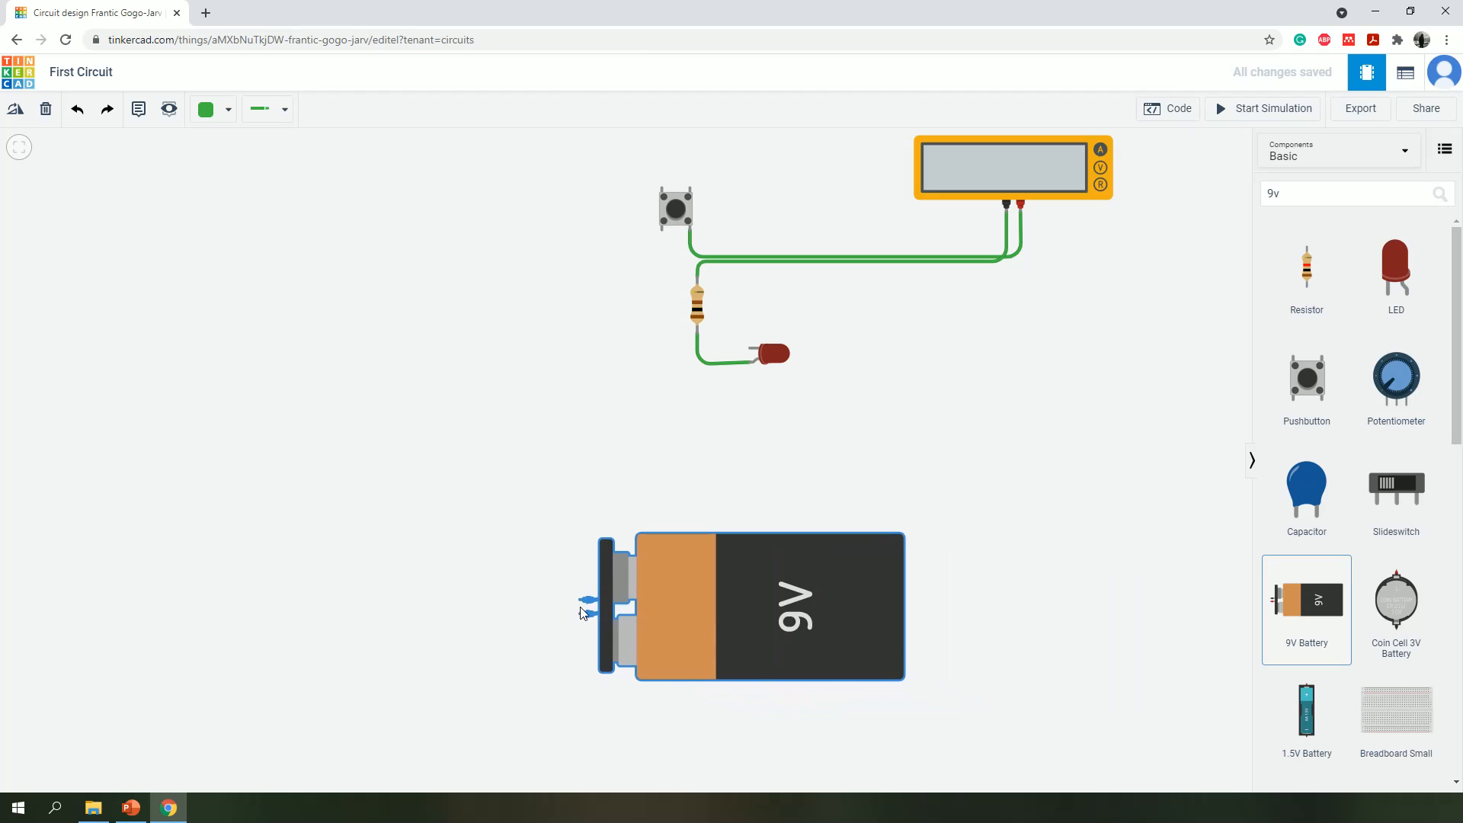
pyautogui.click(864, 470)
pyautogui.moveTo(765, 611); pyautogui.dragTo(902, 543)
pyautogui.click(986, 418)
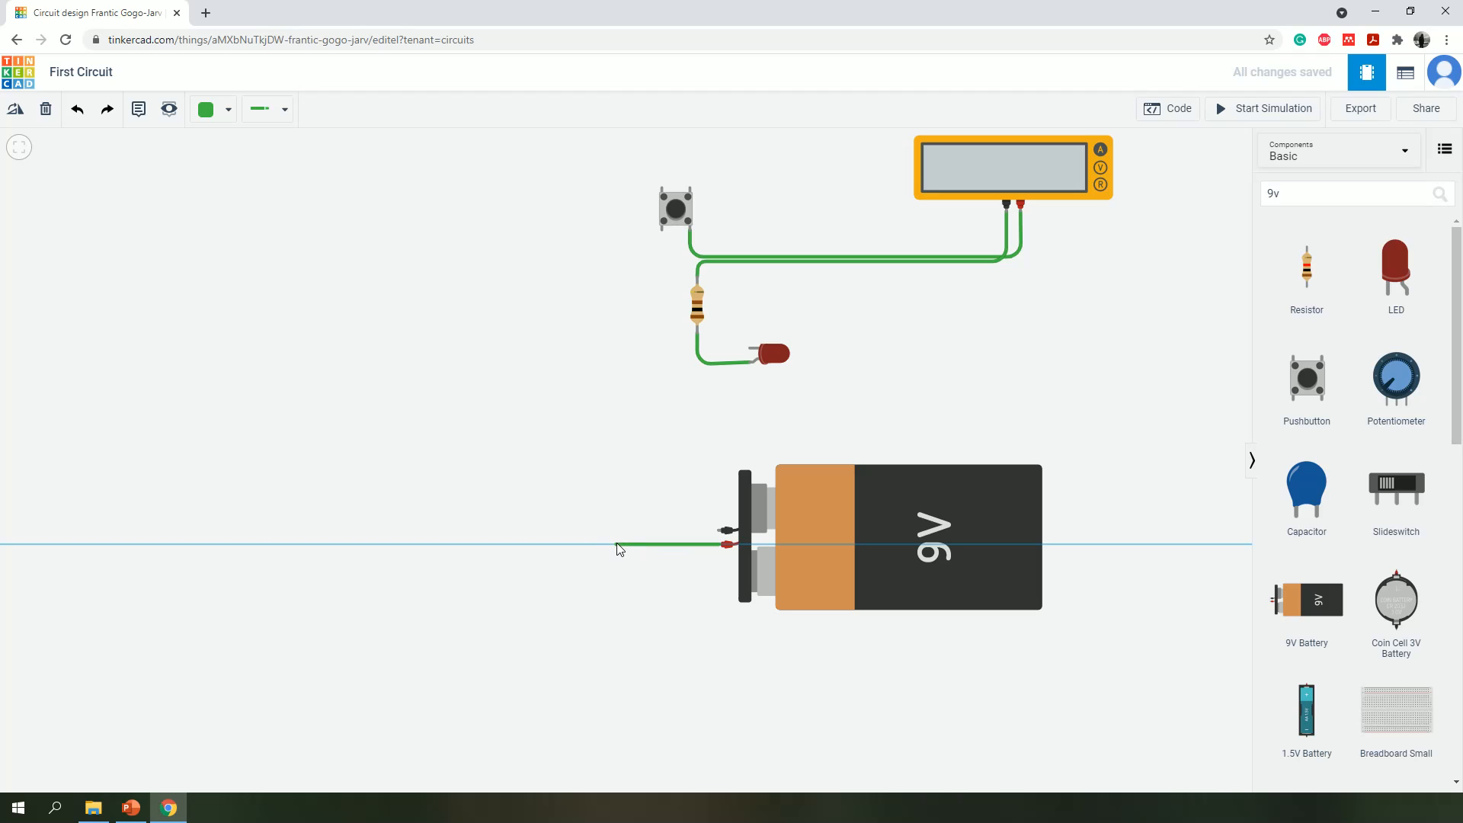
# - Wire the 9V battery's positive terminal to the pushbutton's Terminal 1a, aligning the corner directly below that terminal
pyautogui.click(616, 543)
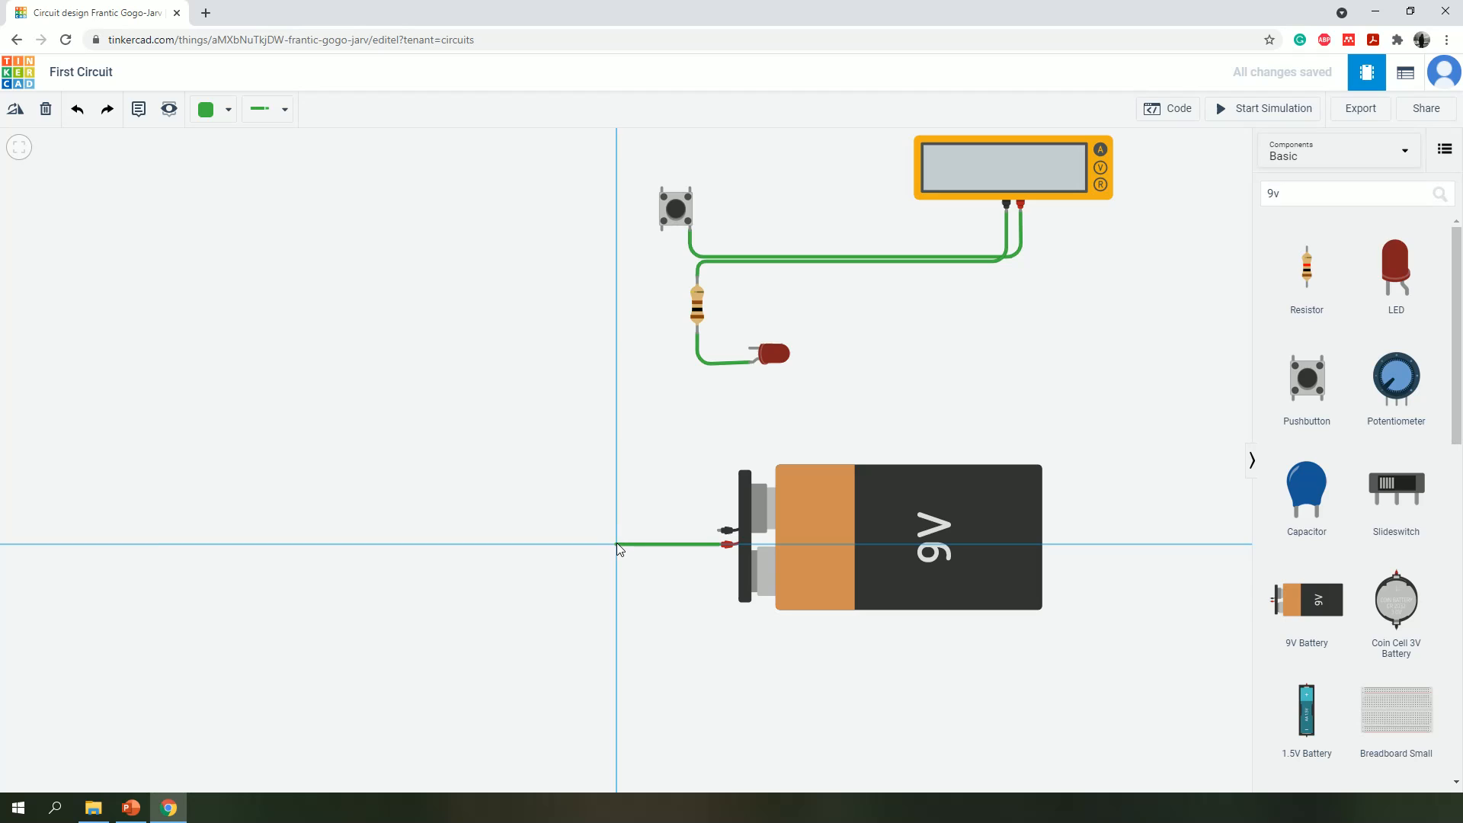
pyautogui.click(661, 229)
pyautogui.moveTo(623, 549); pyautogui.dragTo(664, 543)
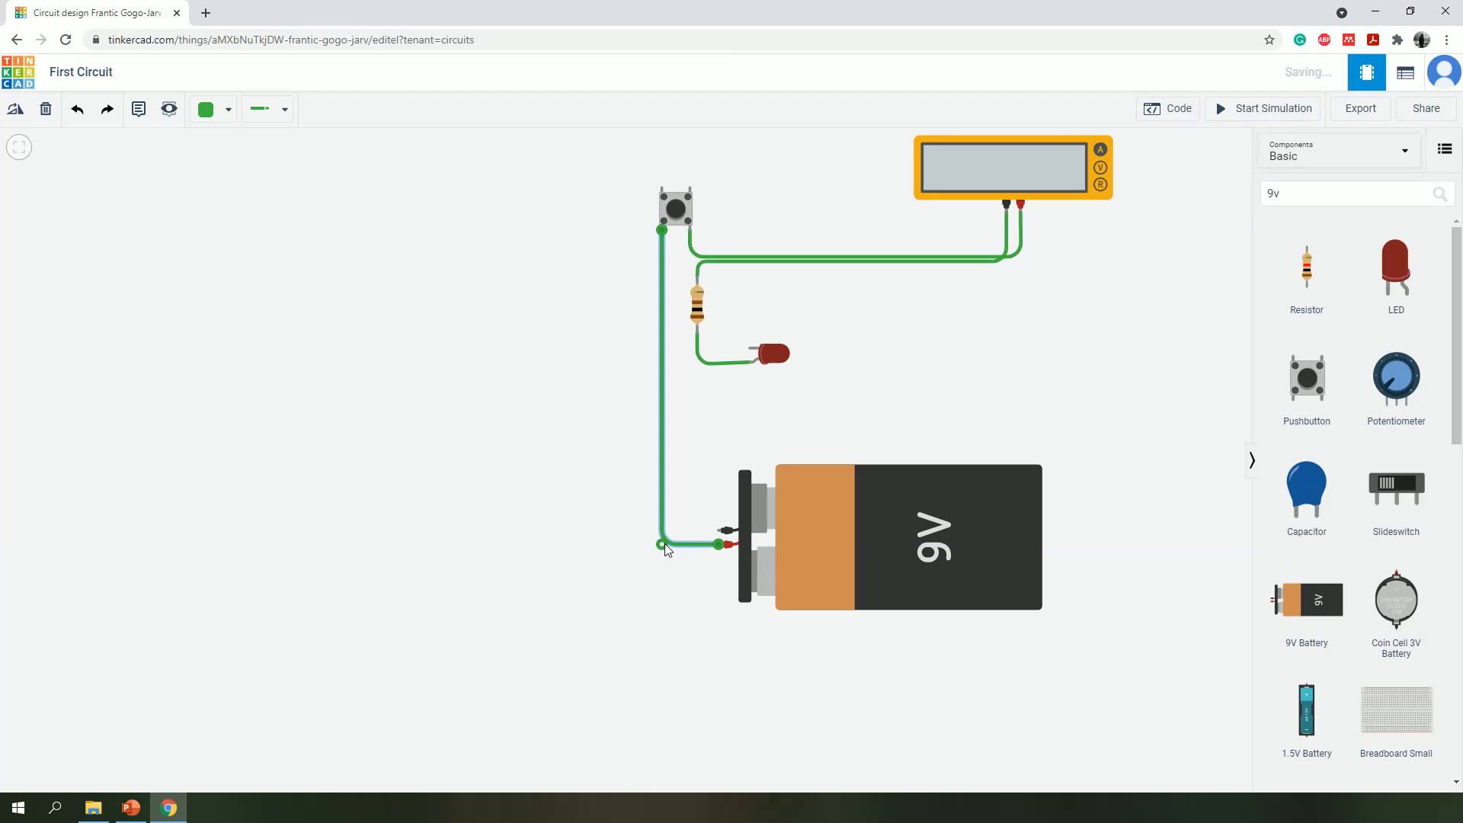
# - Wire the LED's cathode to the 9V battery's negative terminal with two corners, and straighten the run into the battery
pyautogui.click(755, 348)
pyautogui.click(682, 348)
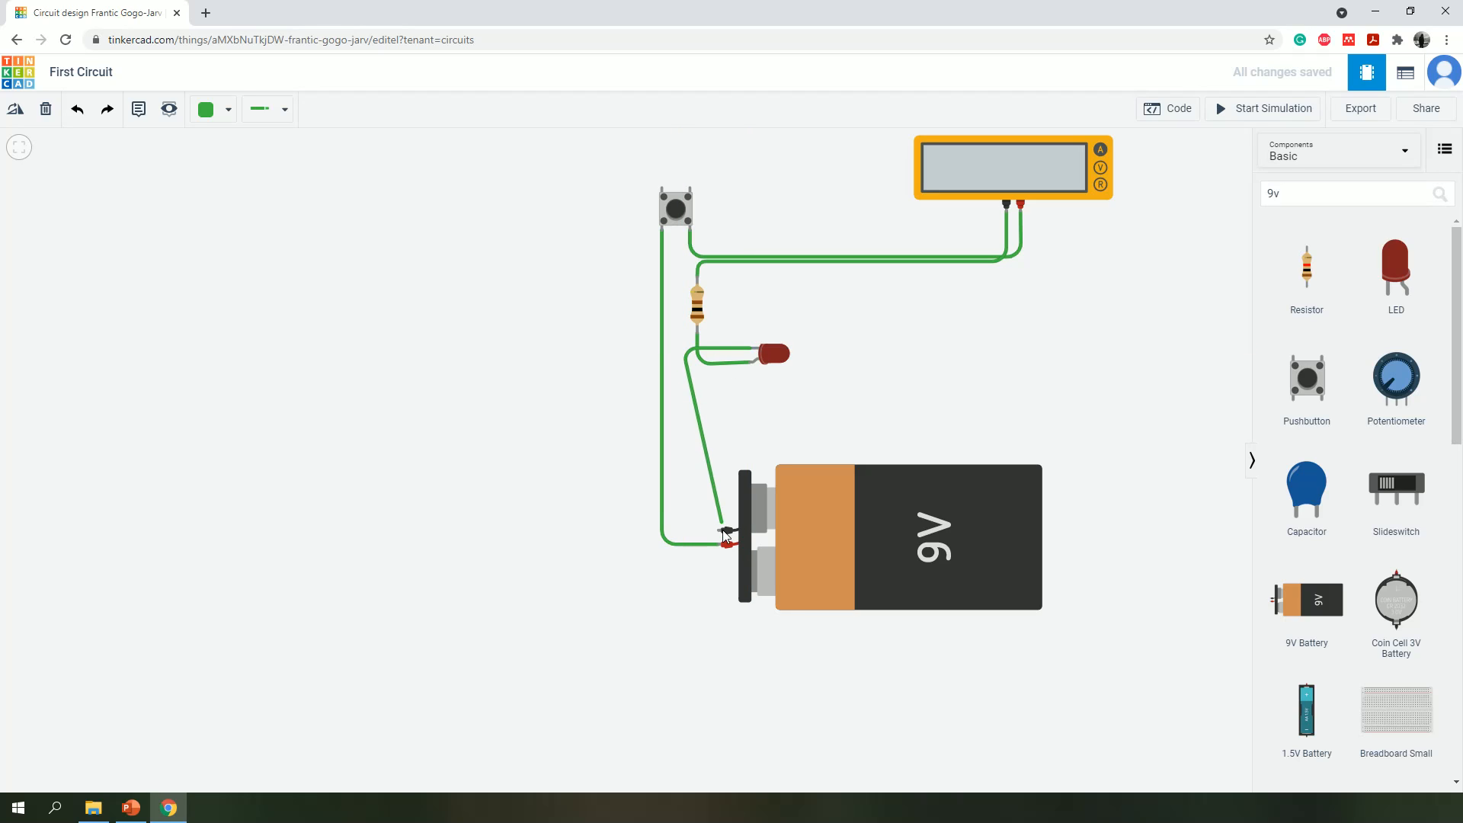
pyautogui.click(683, 525)
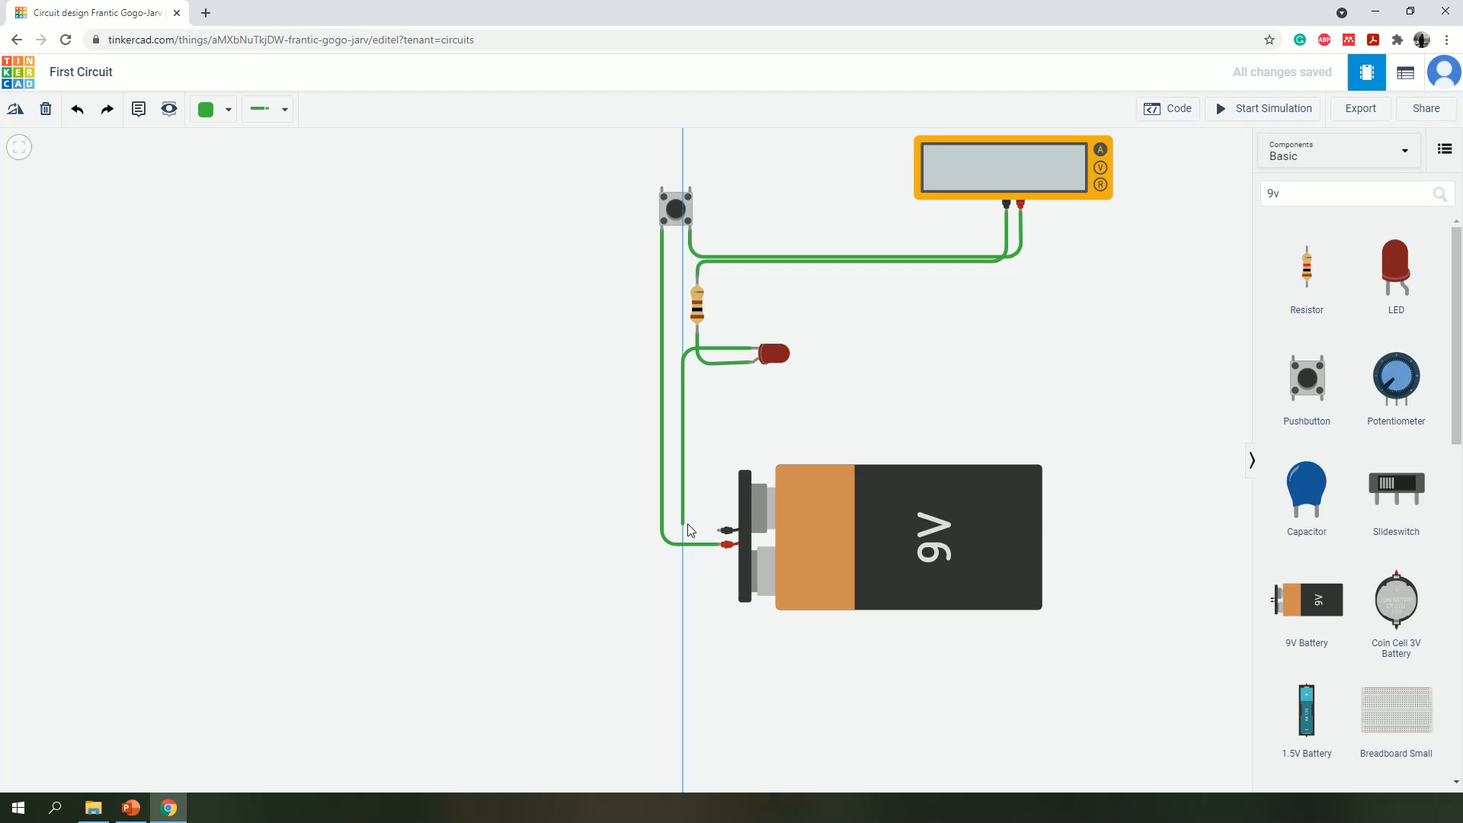
pyautogui.click(724, 529)
pyautogui.click(702, 525)
pyautogui.moveTo(683, 524); pyautogui.dragTo(685, 537)
pyautogui.click(929, 379)
# - Run the simulation and operate the pushbutton to read the current on the multimeter with the 9V battery
pyautogui.click(1255, 114)
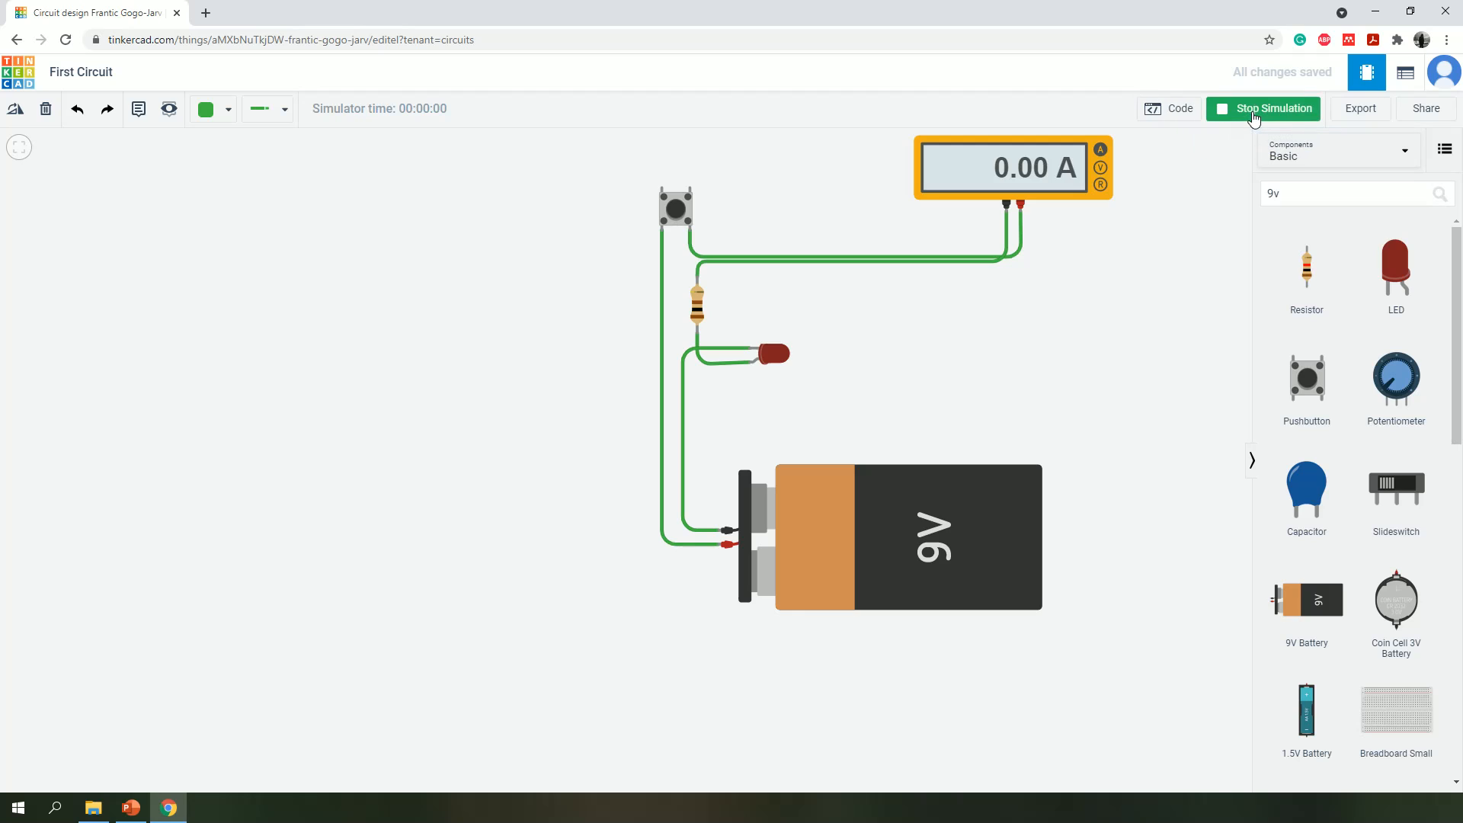
pyautogui.click(676, 217)
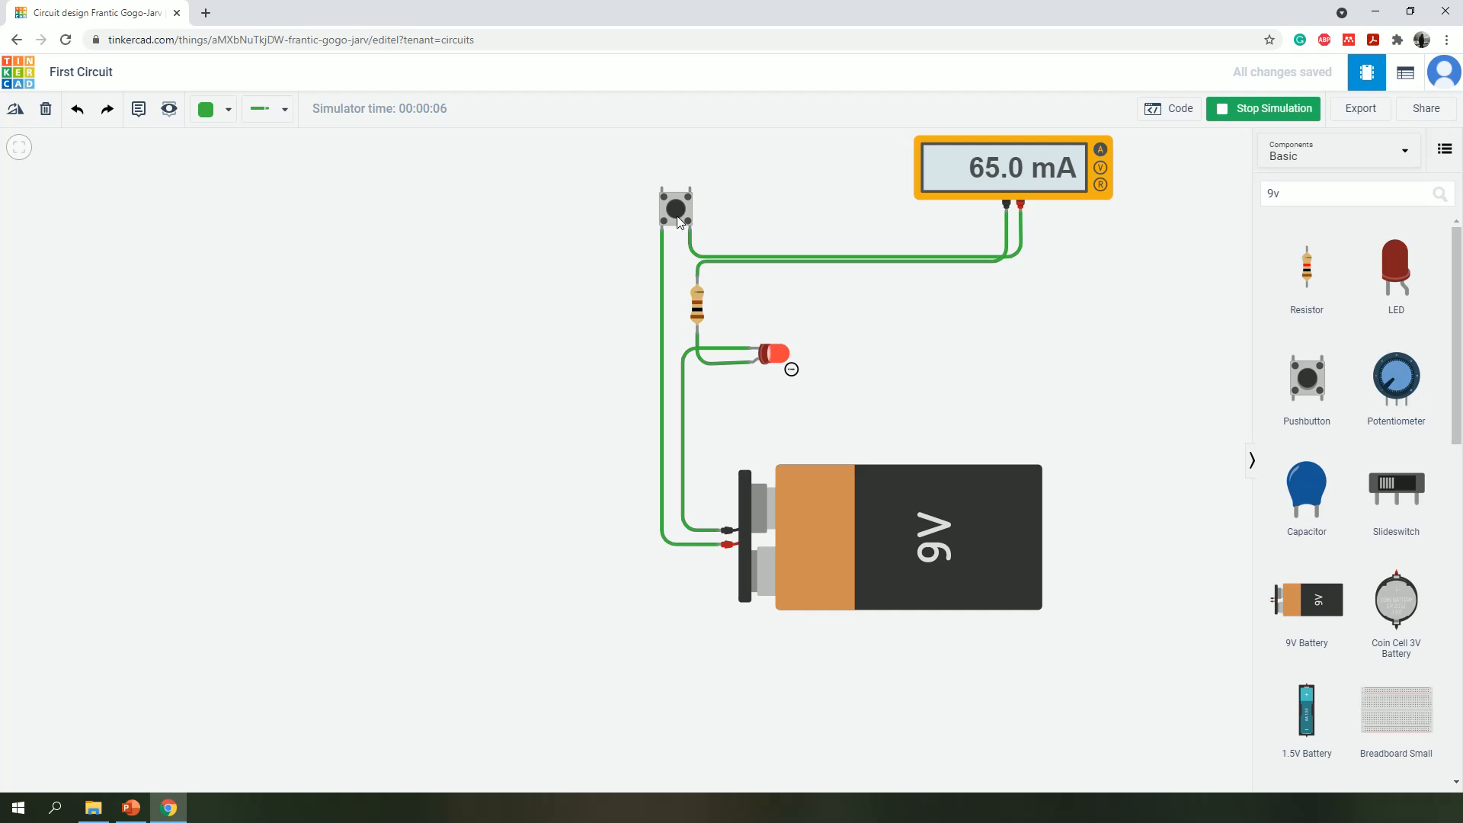
pyautogui.click(684, 212)
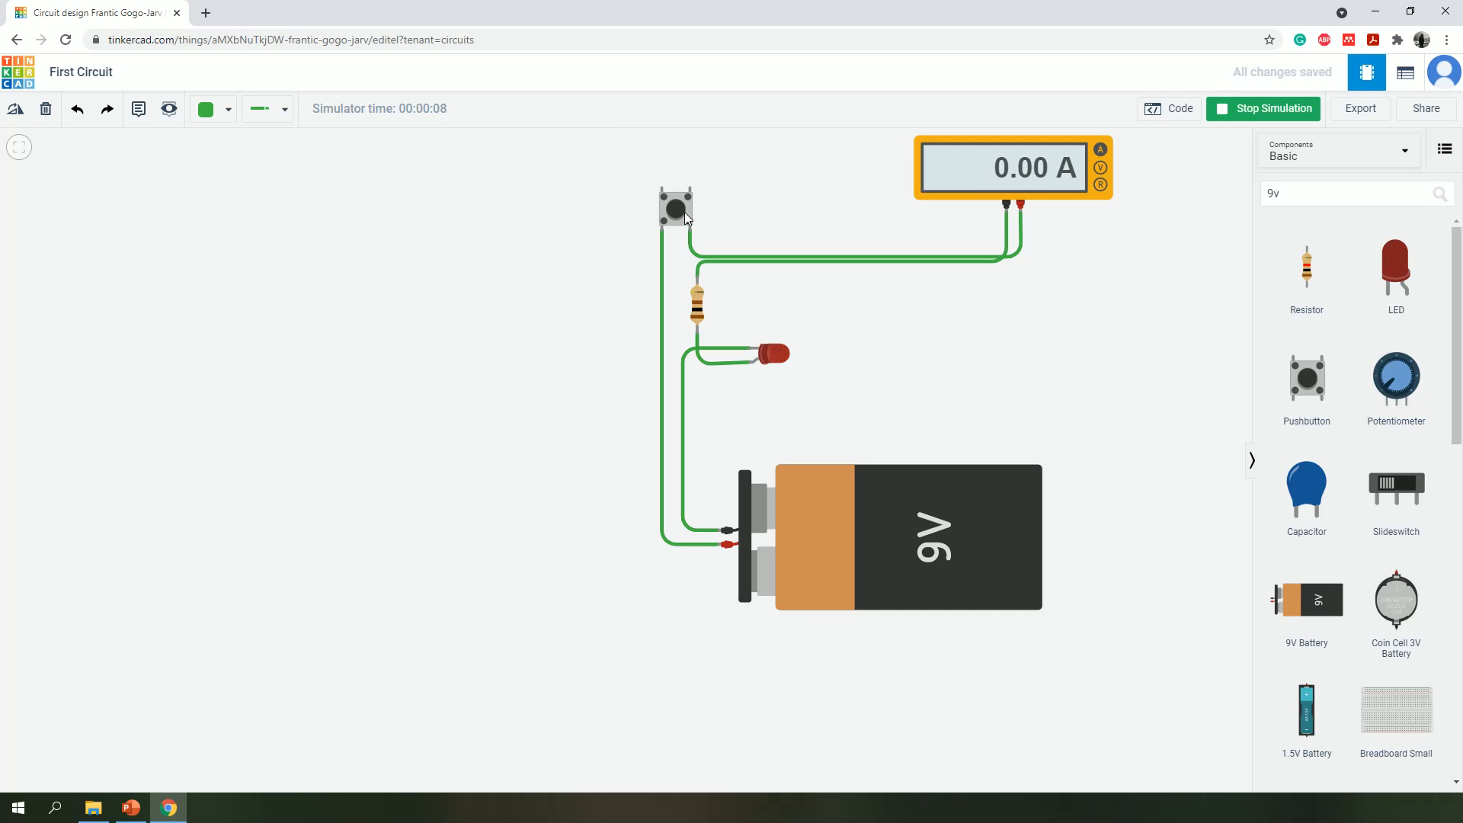
pyautogui.click(684, 211)
# - Delete the pushbutton and wire the 9V battery's positive terminal around the circuit to the multimeter's positive terminal with three corners
pyautogui.click(692, 203)
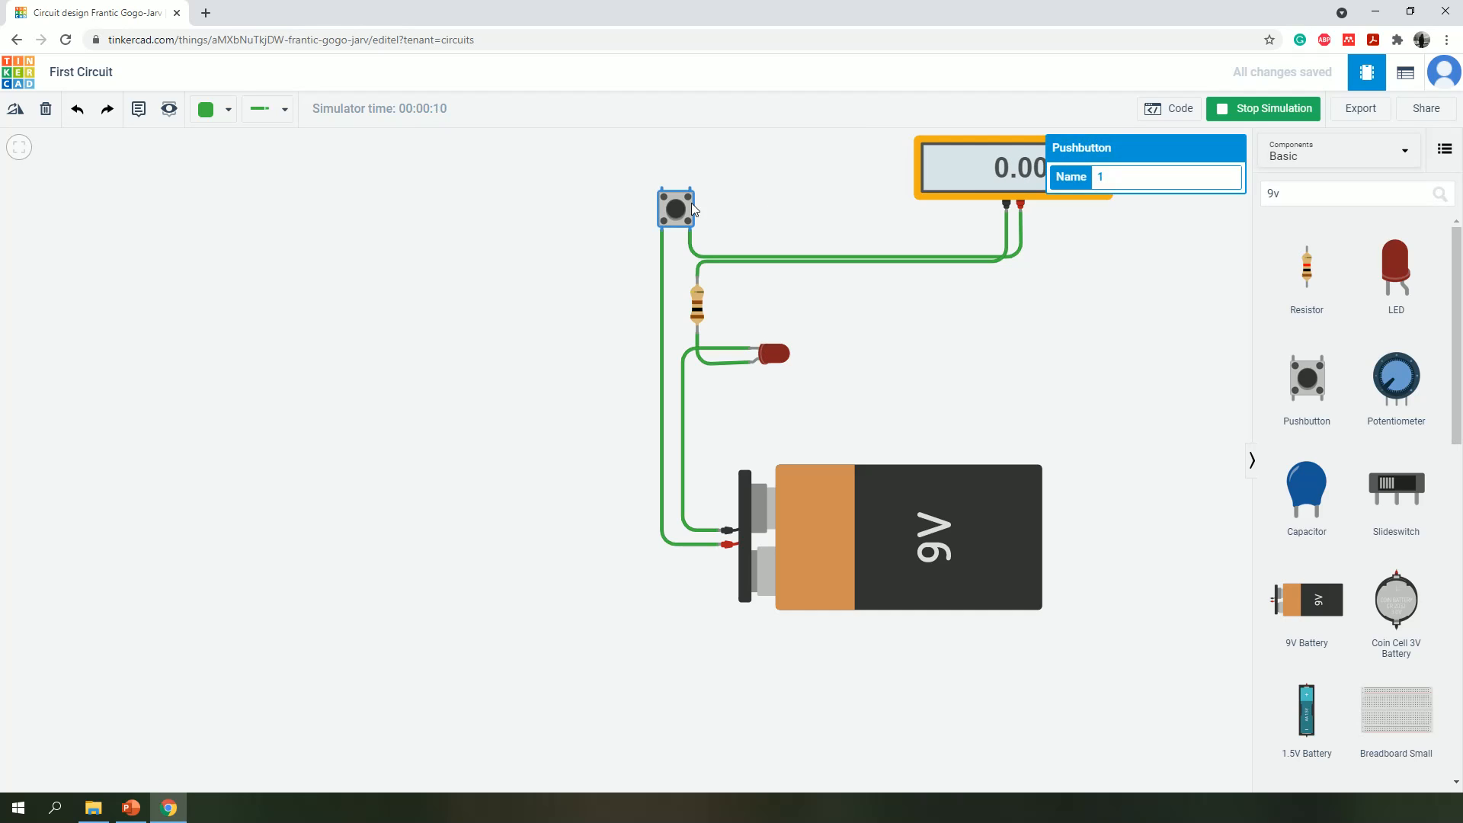
pyautogui.press('Delete')
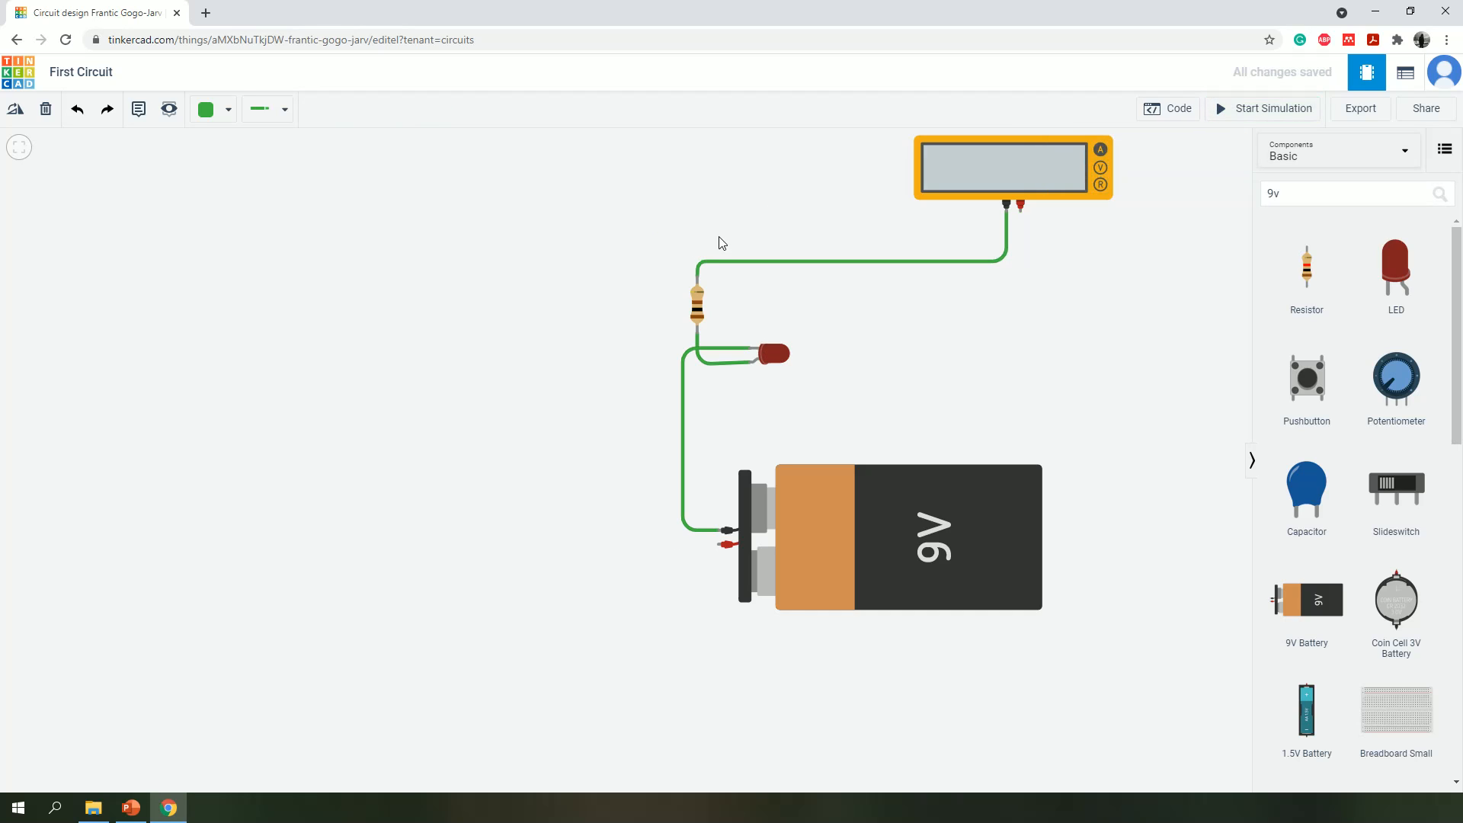
pyautogui.click(727, 544)
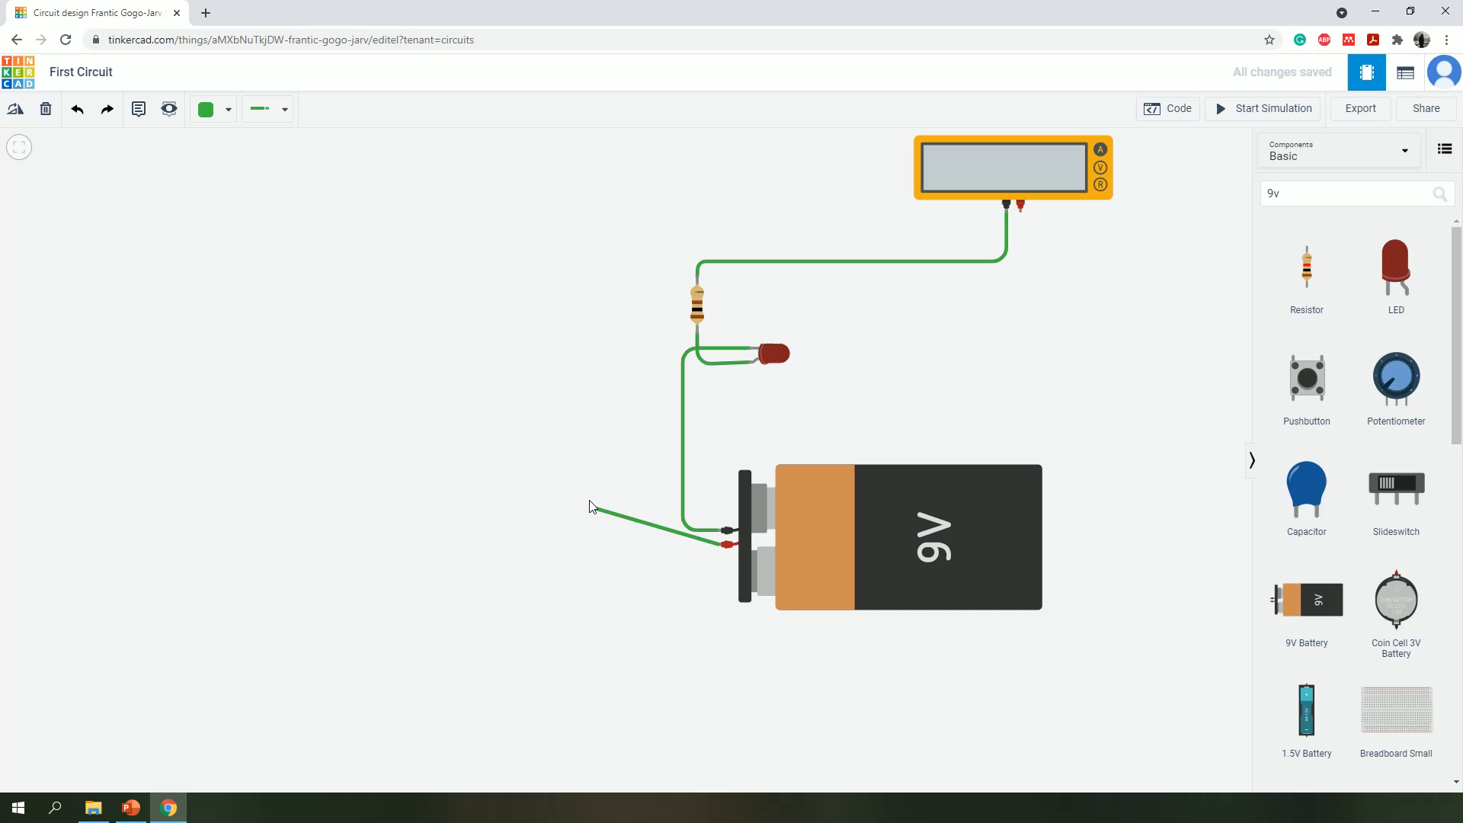
pyautogui.click(630, 545)
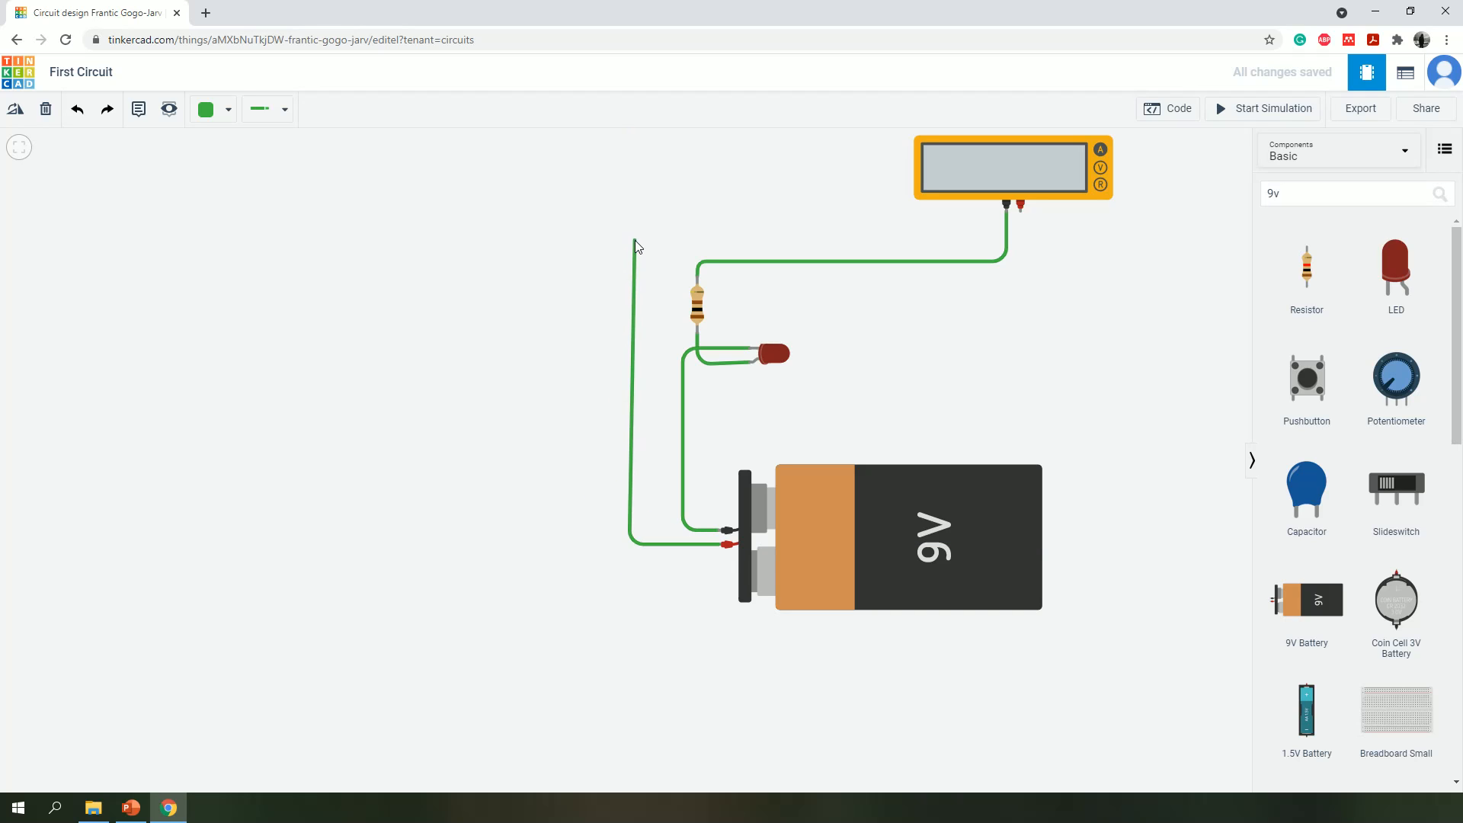
pyautogui.click(632, 241)
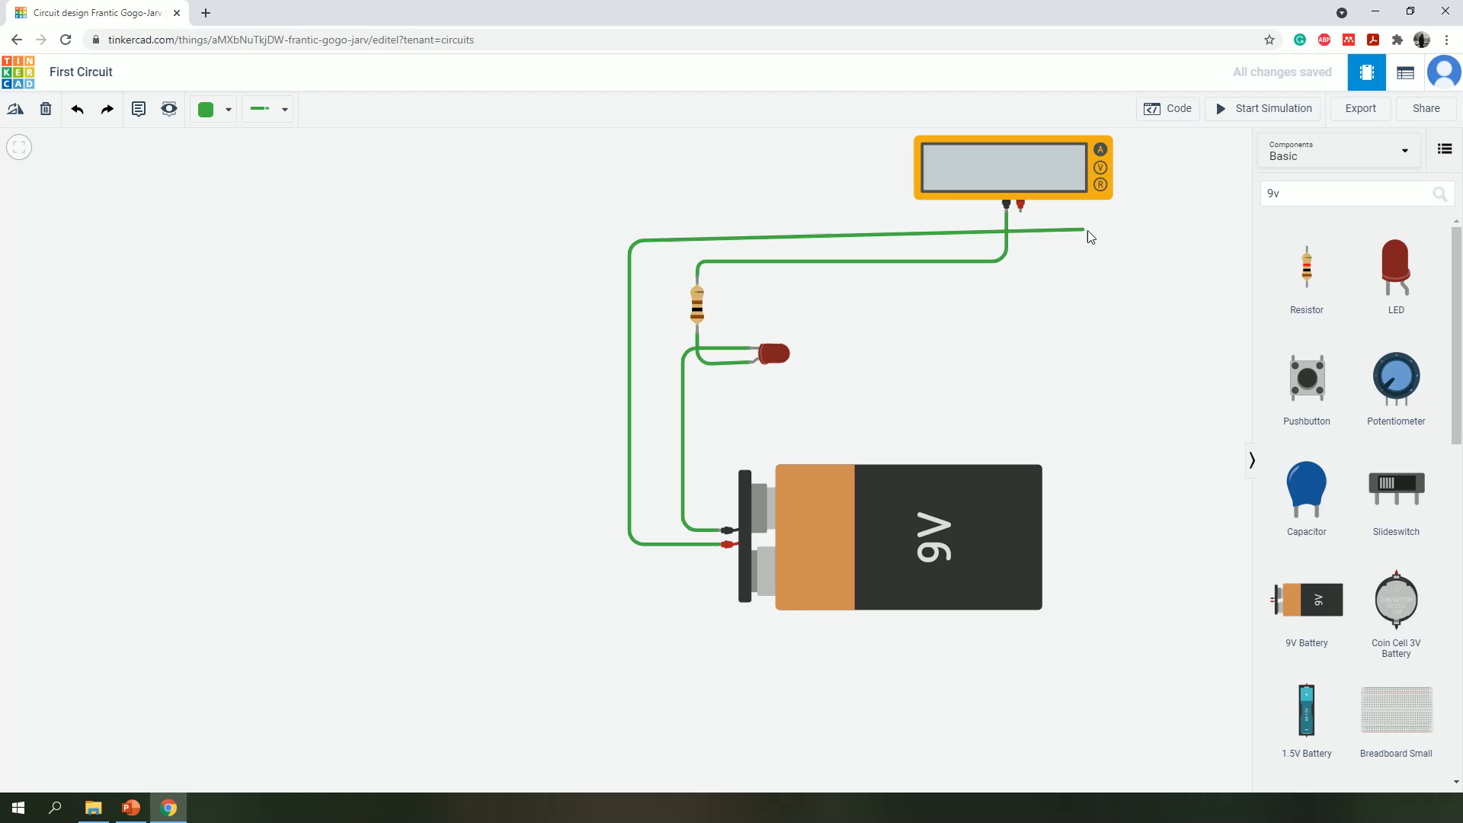
pyautogui.click(1024, 240)
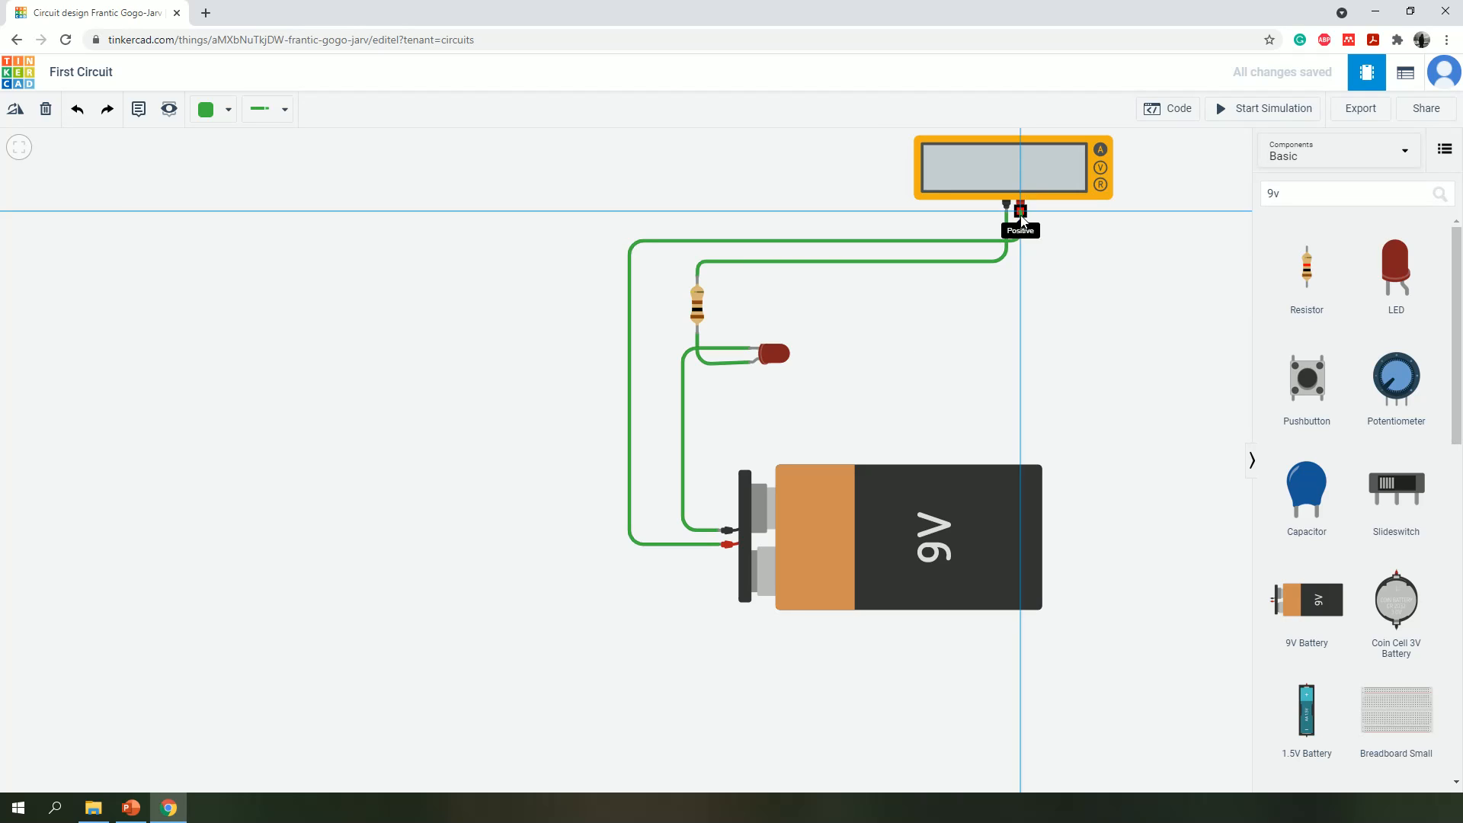
pyautogui.click(1020, 206)
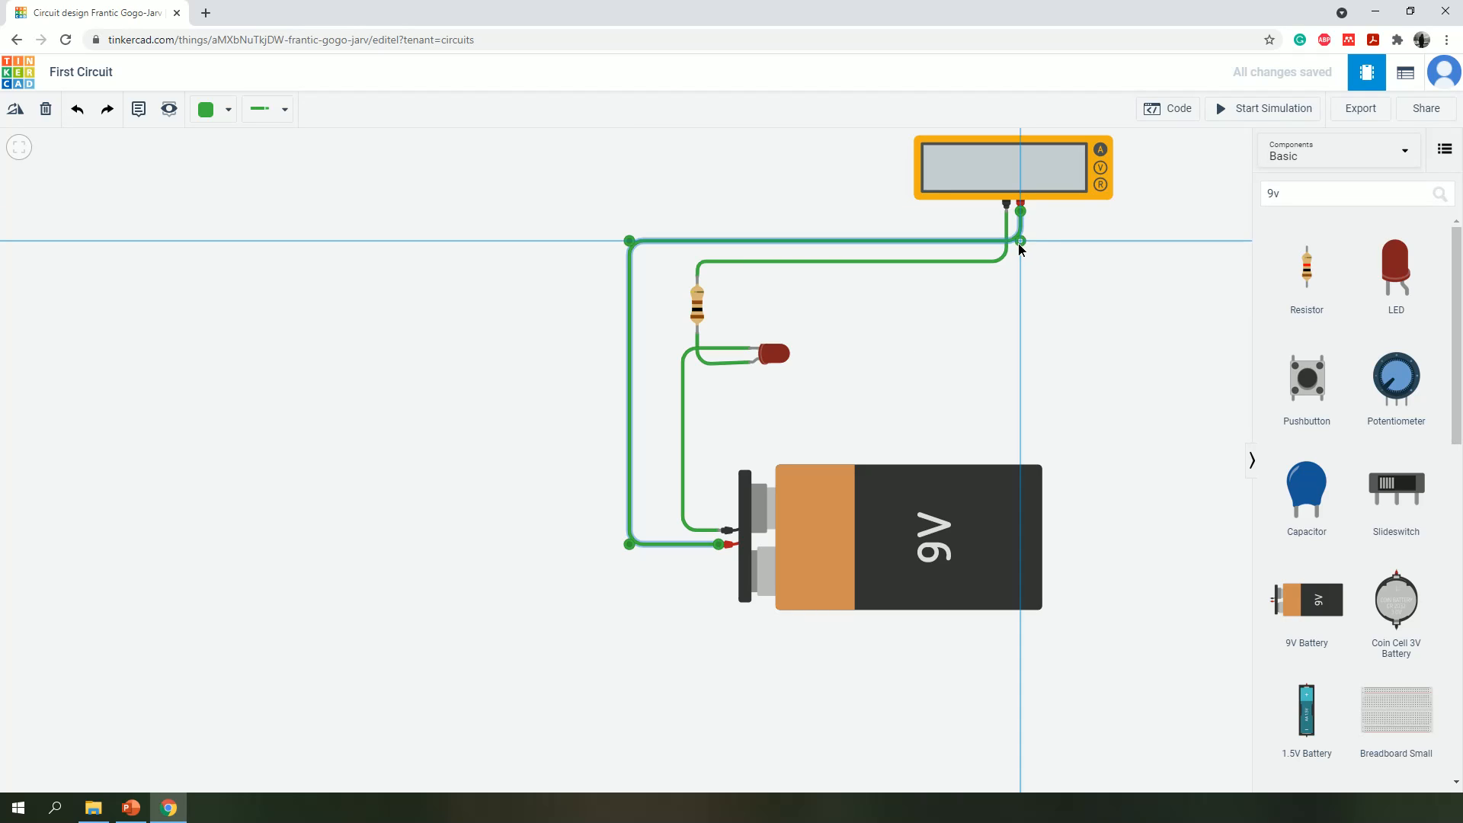
pyautogui.click(1127, 271)
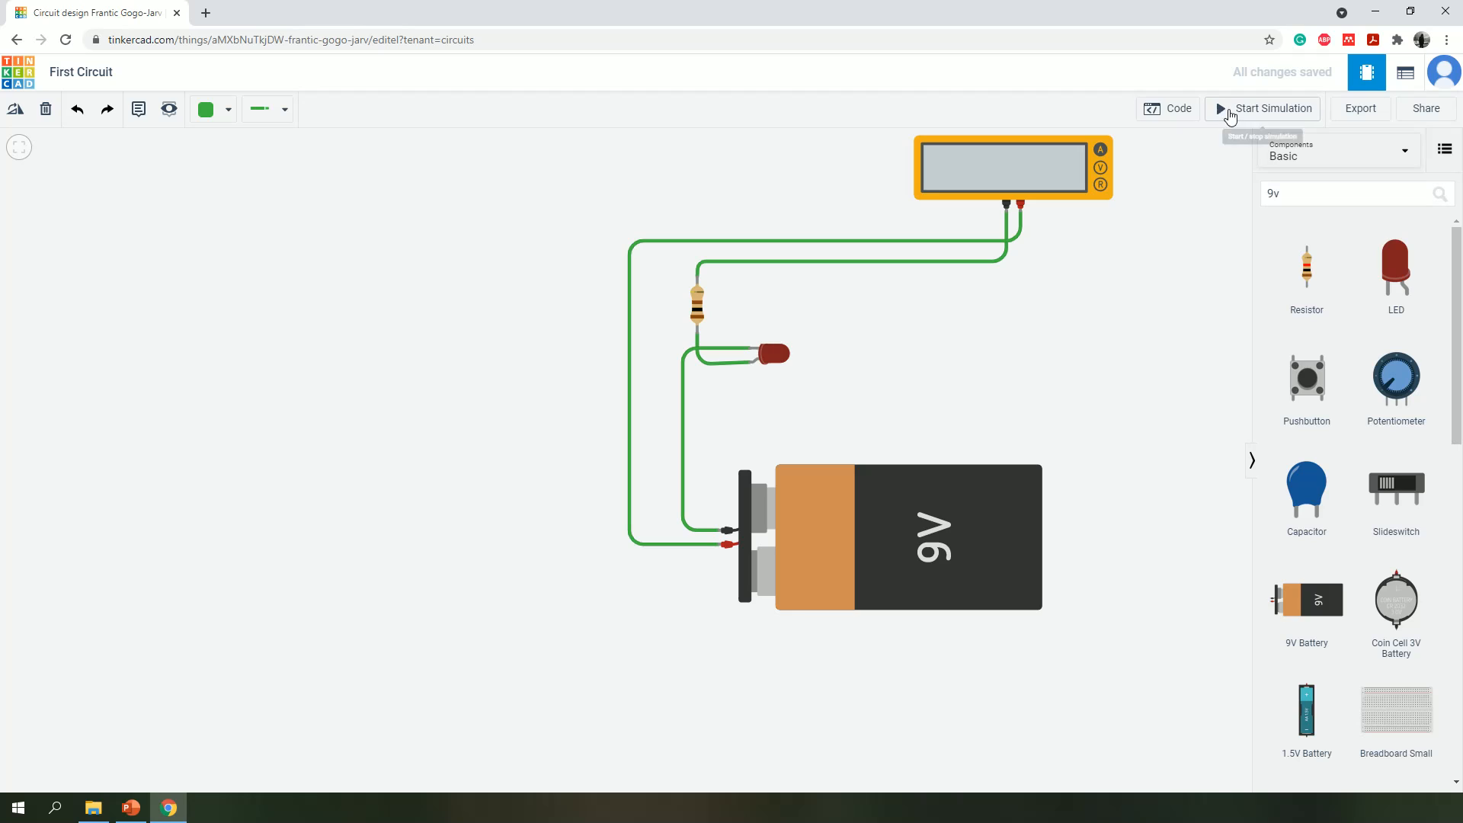
# - Run the simulation without the pushbutton and examine the LED's warning and the multimeter's current reading
pyautogui.click(1227, 118)
pyautogui.moveTo(792, 371)
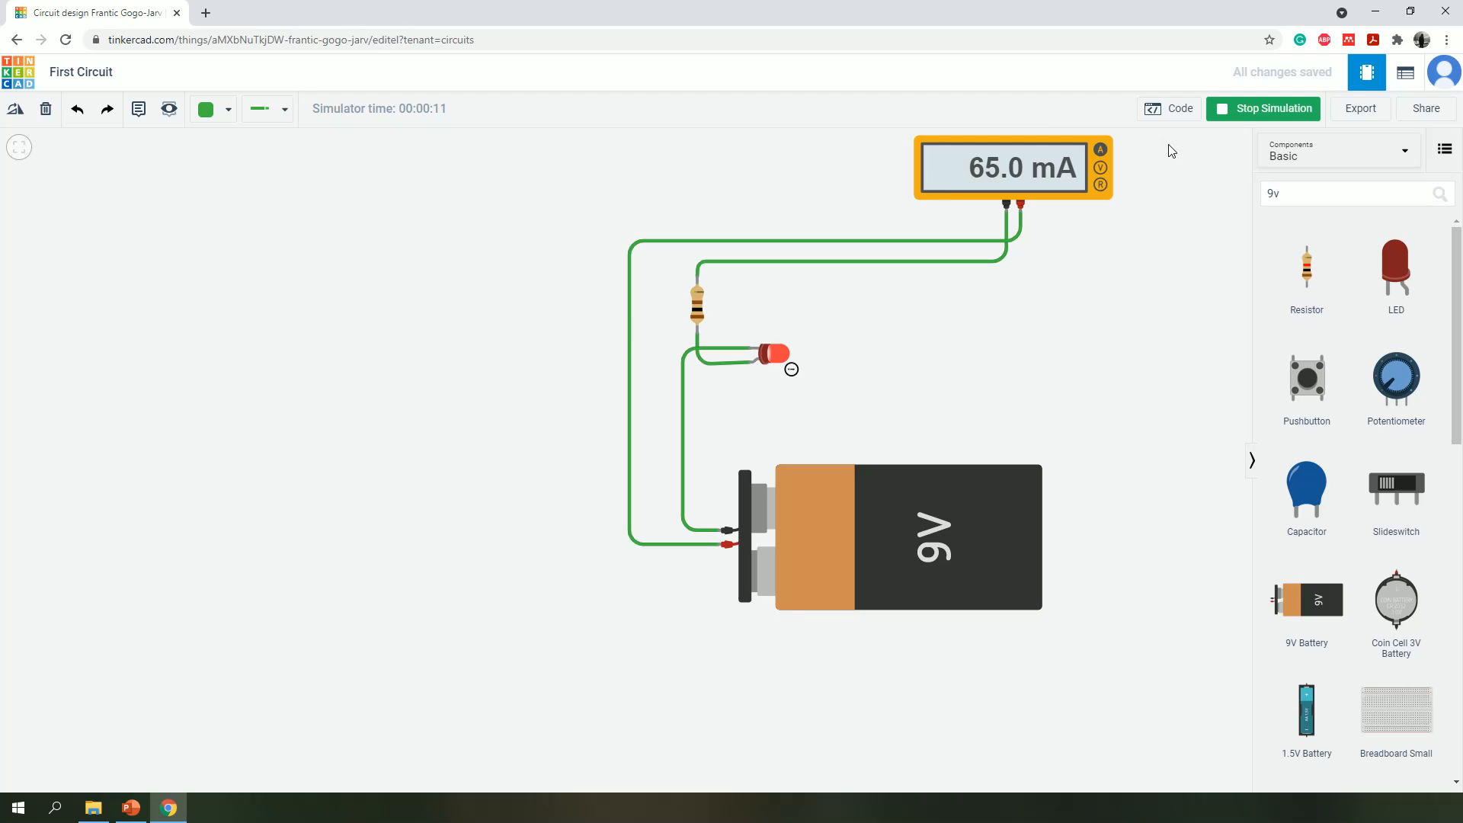
# - Set the resistor's resistance to 1000 Ω while the simulation is running
pyautogui.click(696, 308)
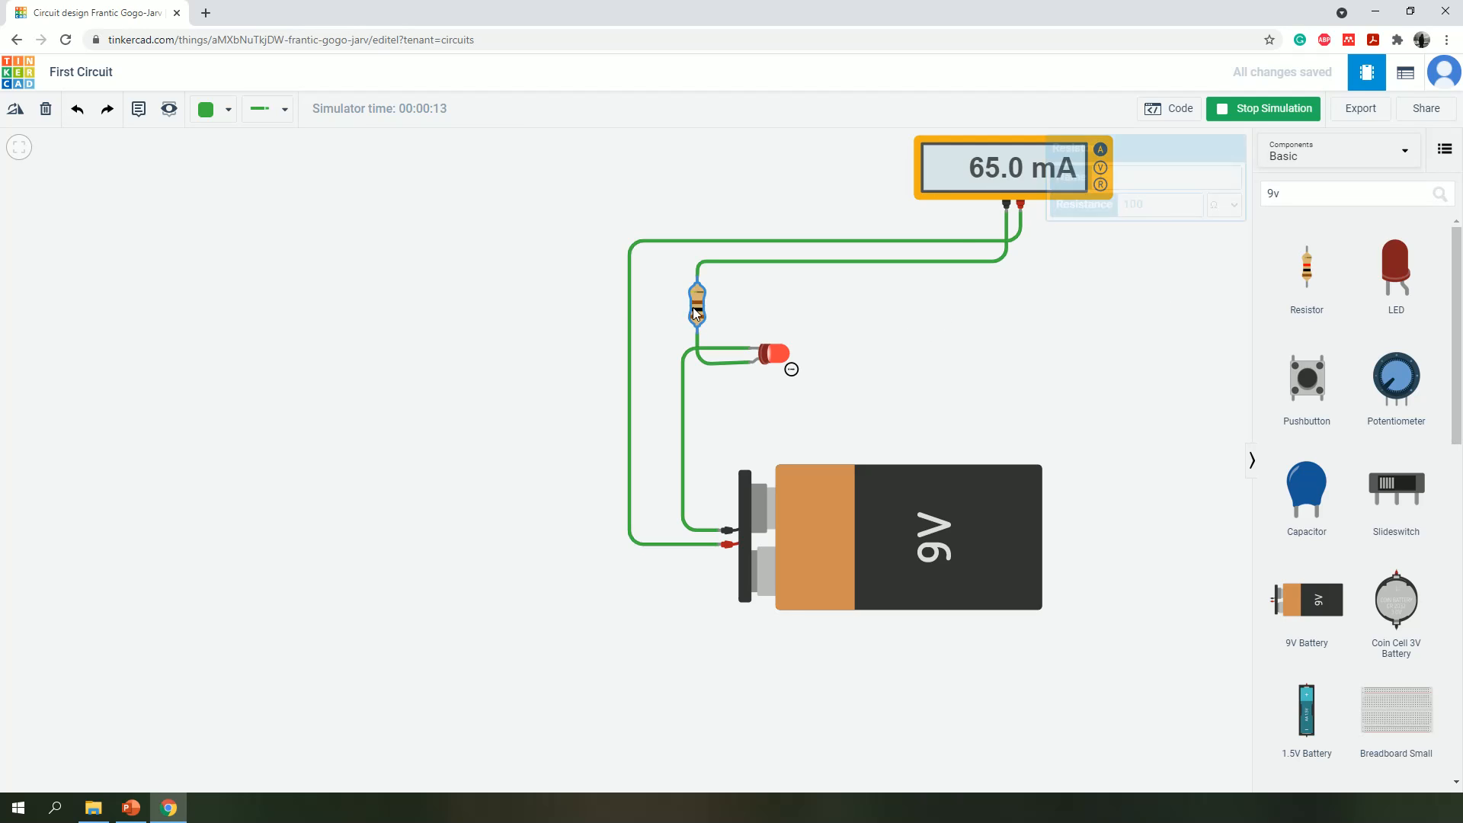
pyautogui.doubleClick(1174, 200)
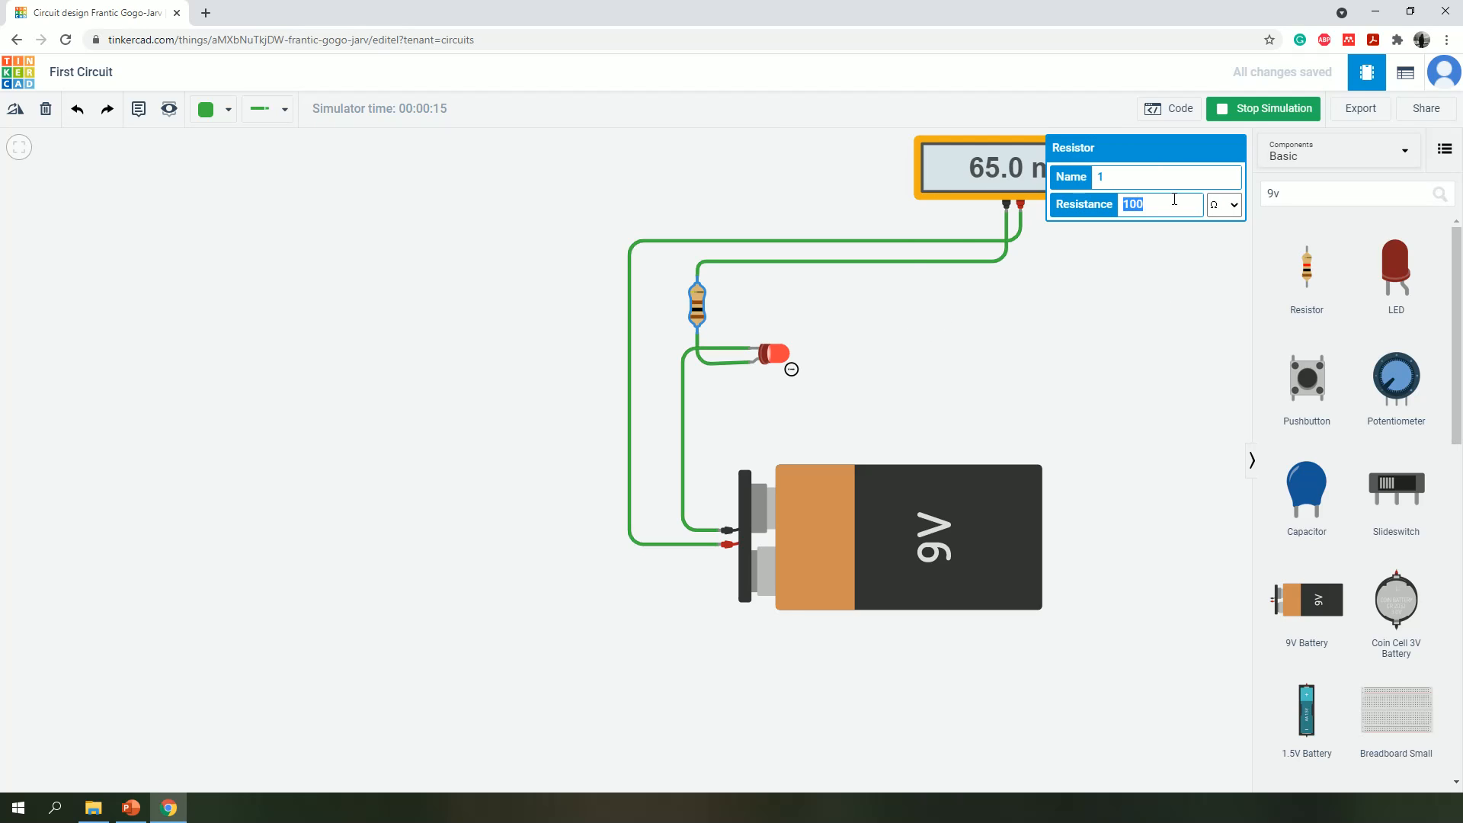
pyautogui.write('1000')
pyautogui.click(1160, 336)
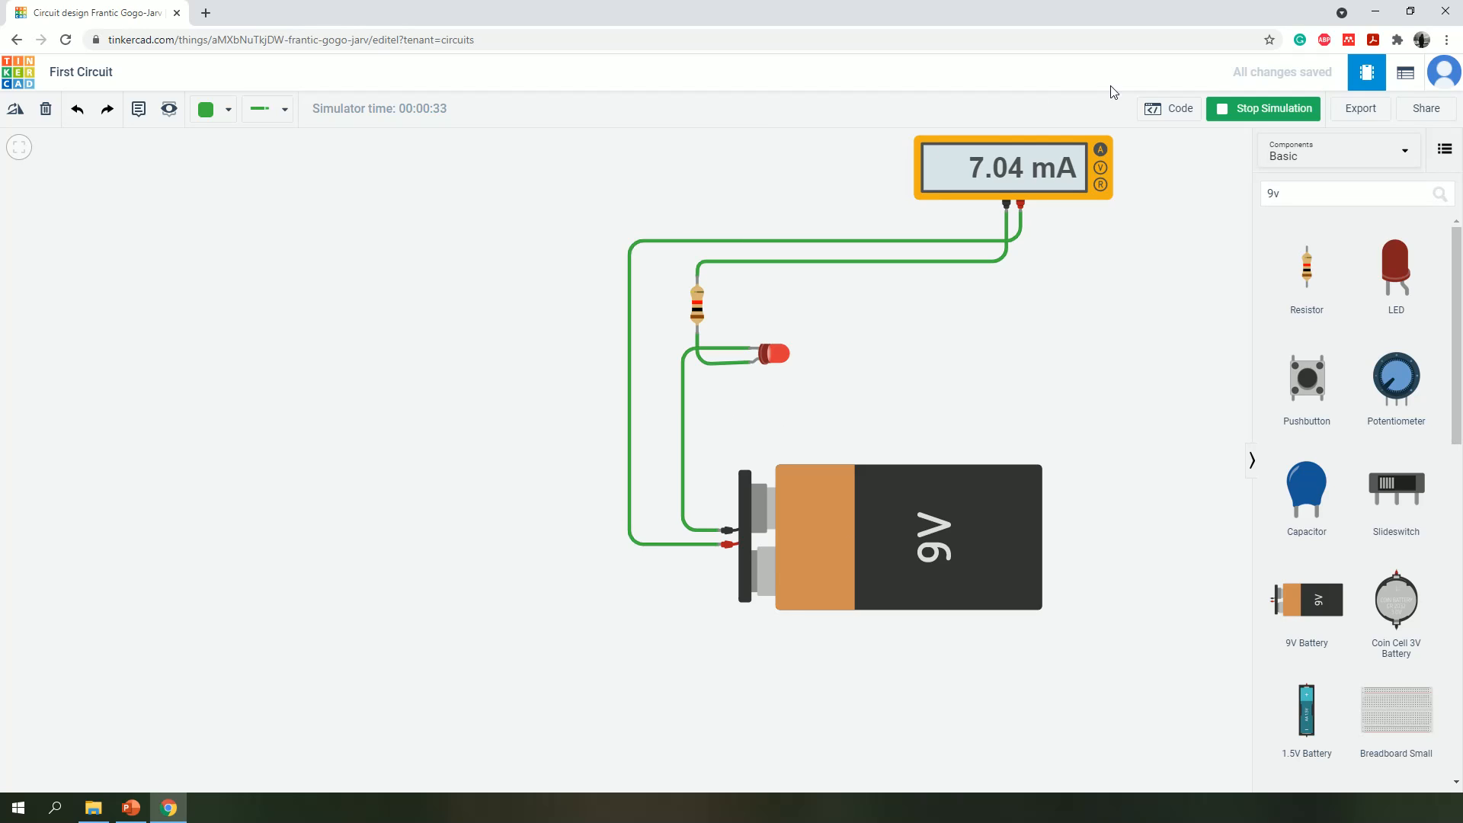
# - Restart the simulation and examine the LED and the multimeter's current reading with the 1000 Ω resistor
pyautogui.click(1235, 111)
pyautogui.click(1236, 111)
pyautogui.scroll(7, 1170, 254)
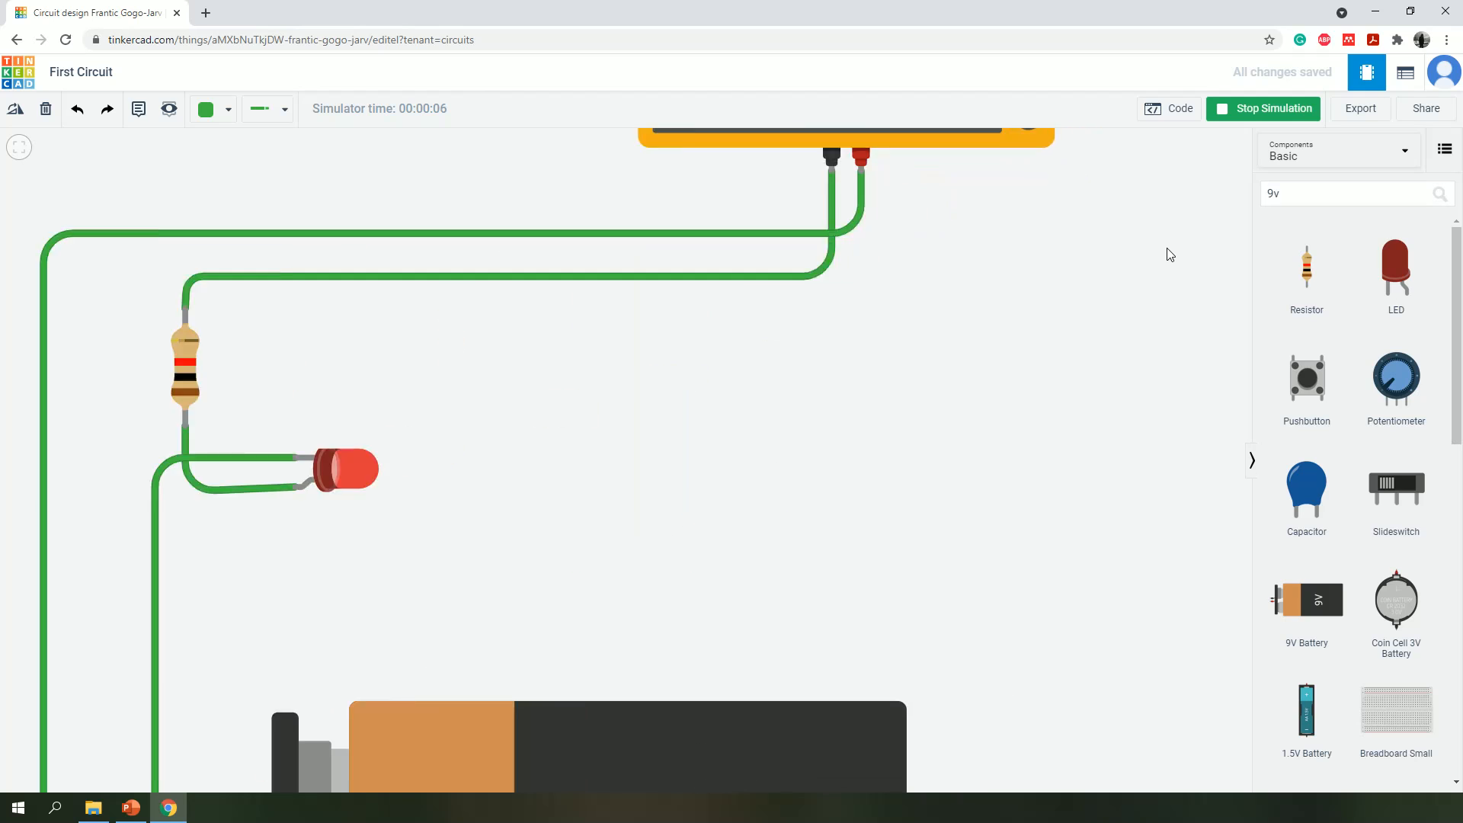
pyautogui.scroll(-12, 1170, 255)
pyautogui.scroll(6, 1170, 254)
pyautogui.scroll(-1, 1170, 255)
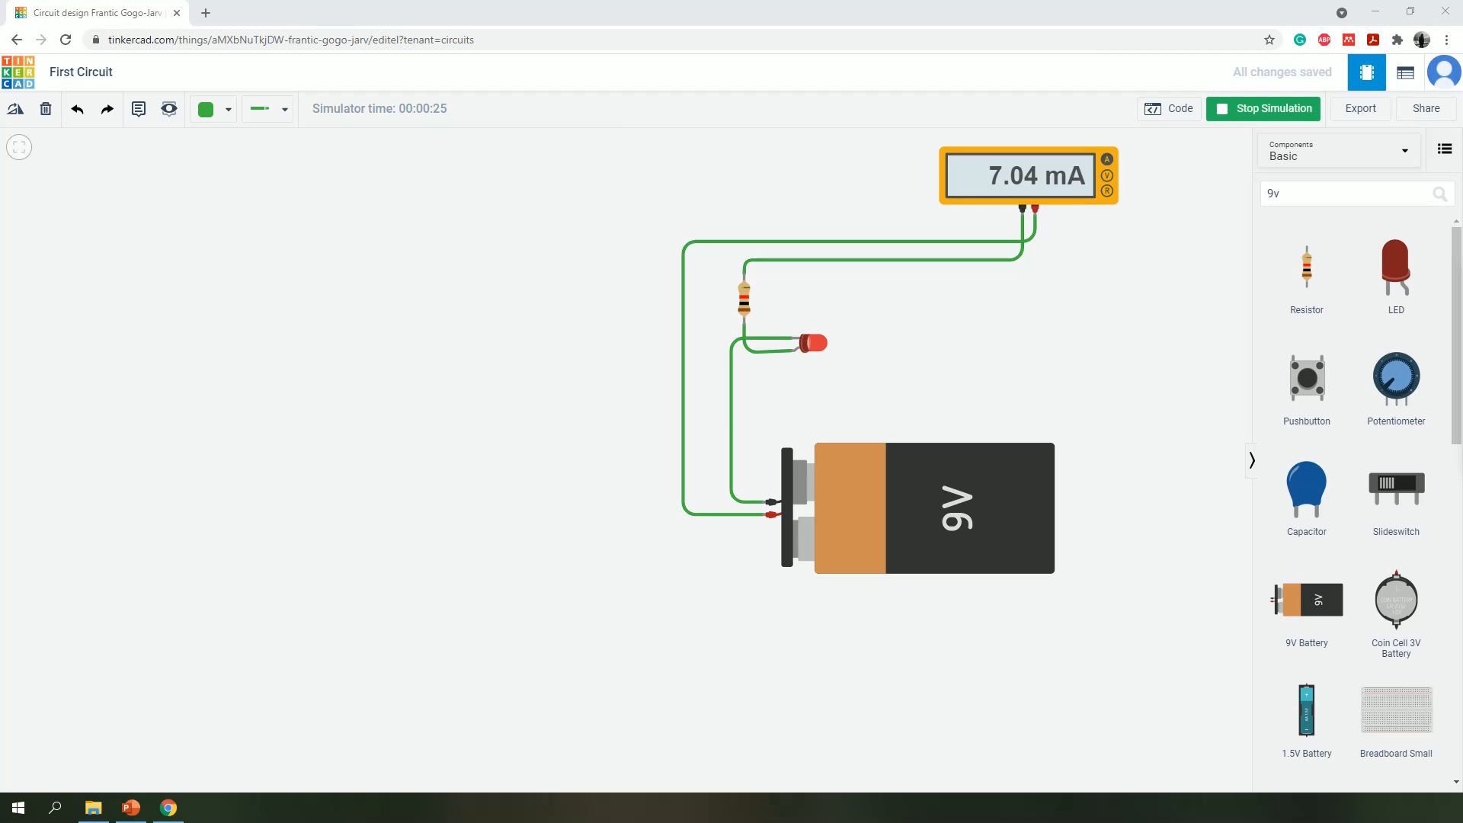
# - In Snipping Tool, capture a rectangular snip of the whole running circuit including the multimeter and 9V battery, and close the snip
pyautogui.moveTo(361, 450); pyautogui.dragTo(239, 336)
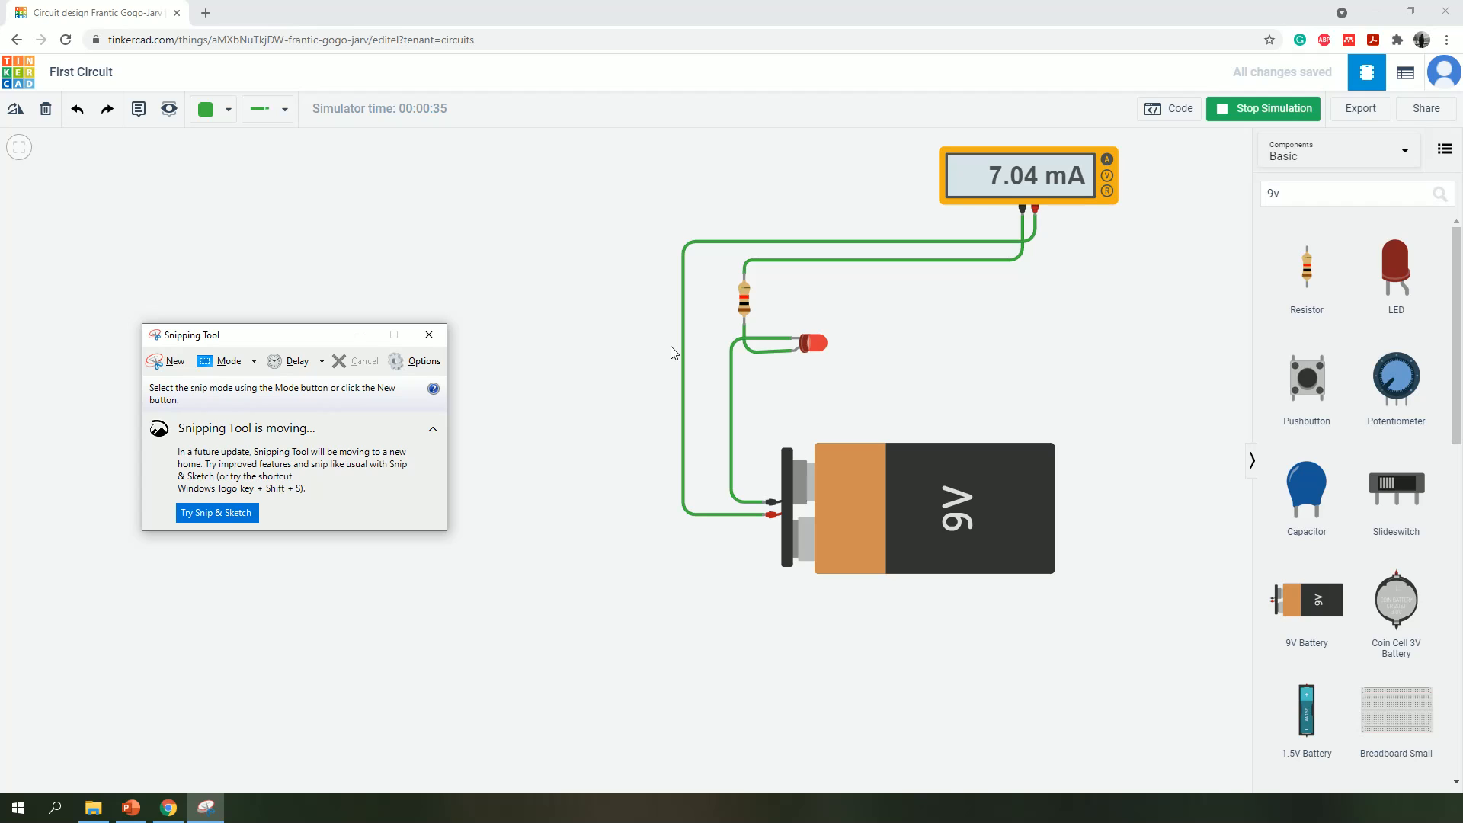
pyautogui.click(158, 364)
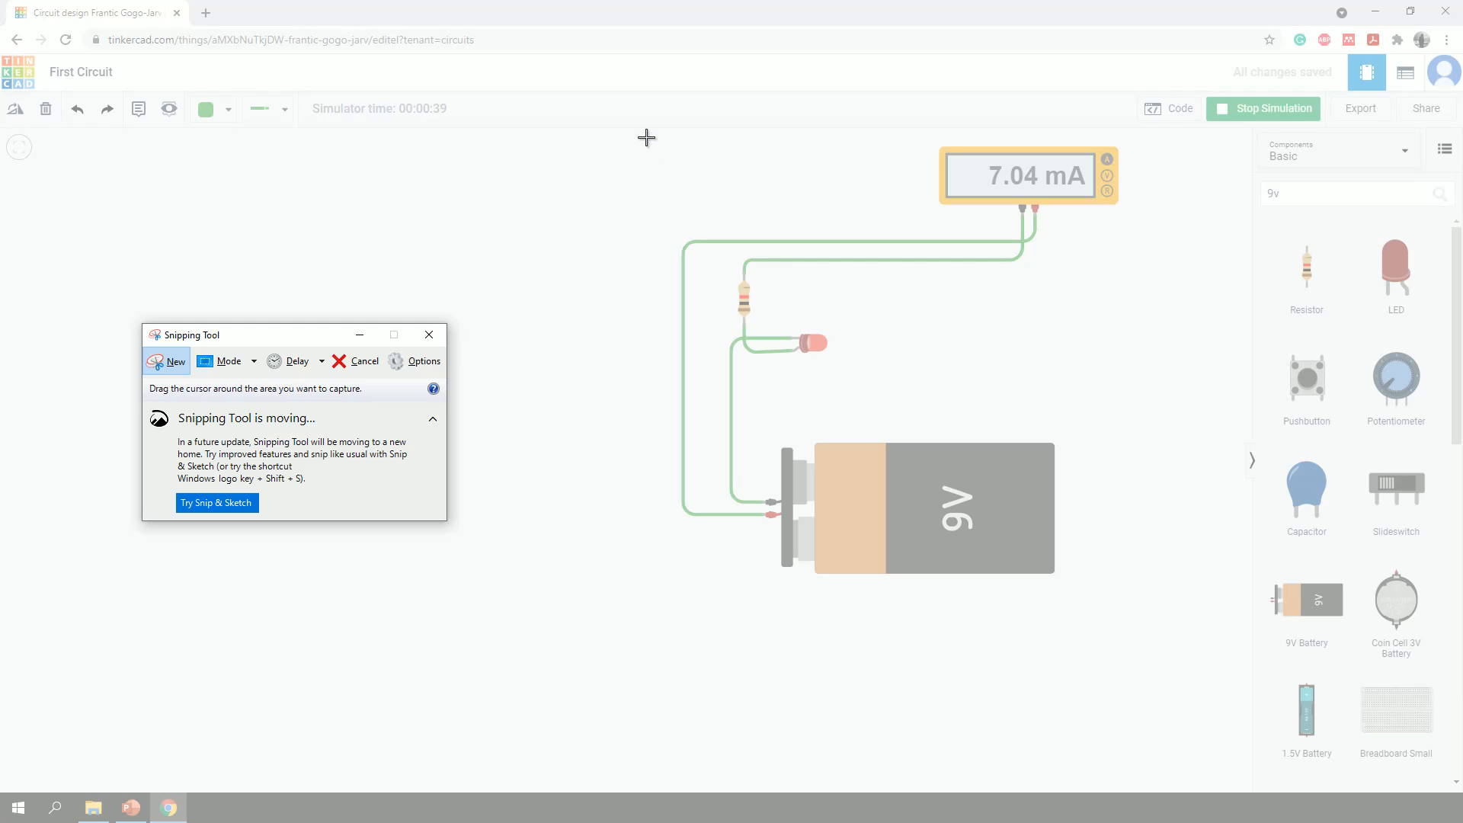
pyautogui.moveTo(646, 136); pyautogui.dragTo(1147, 590)
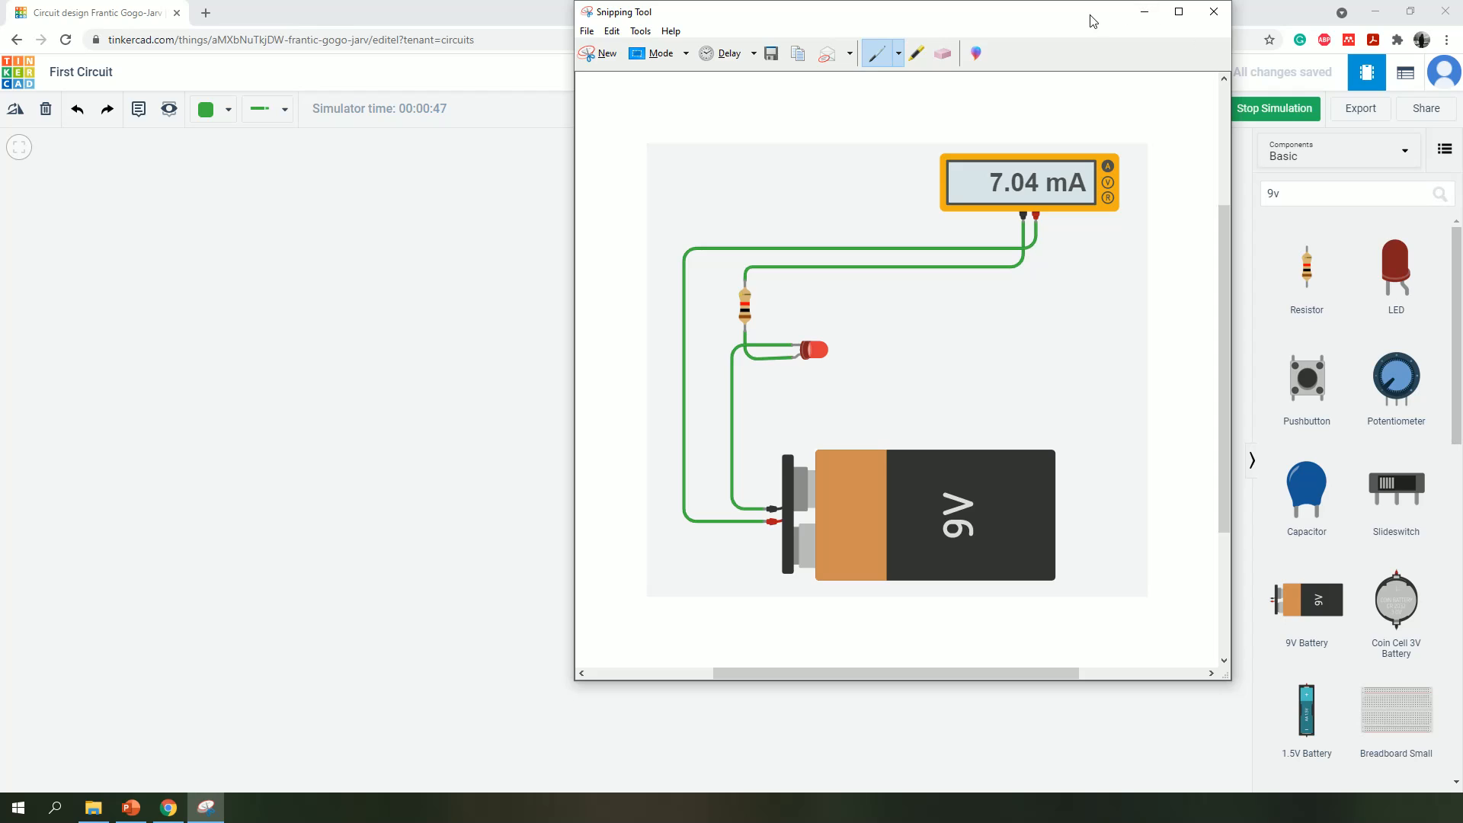
pyautogui.moveTo(1094, 20); pyautogui.dragTo(835, 114)
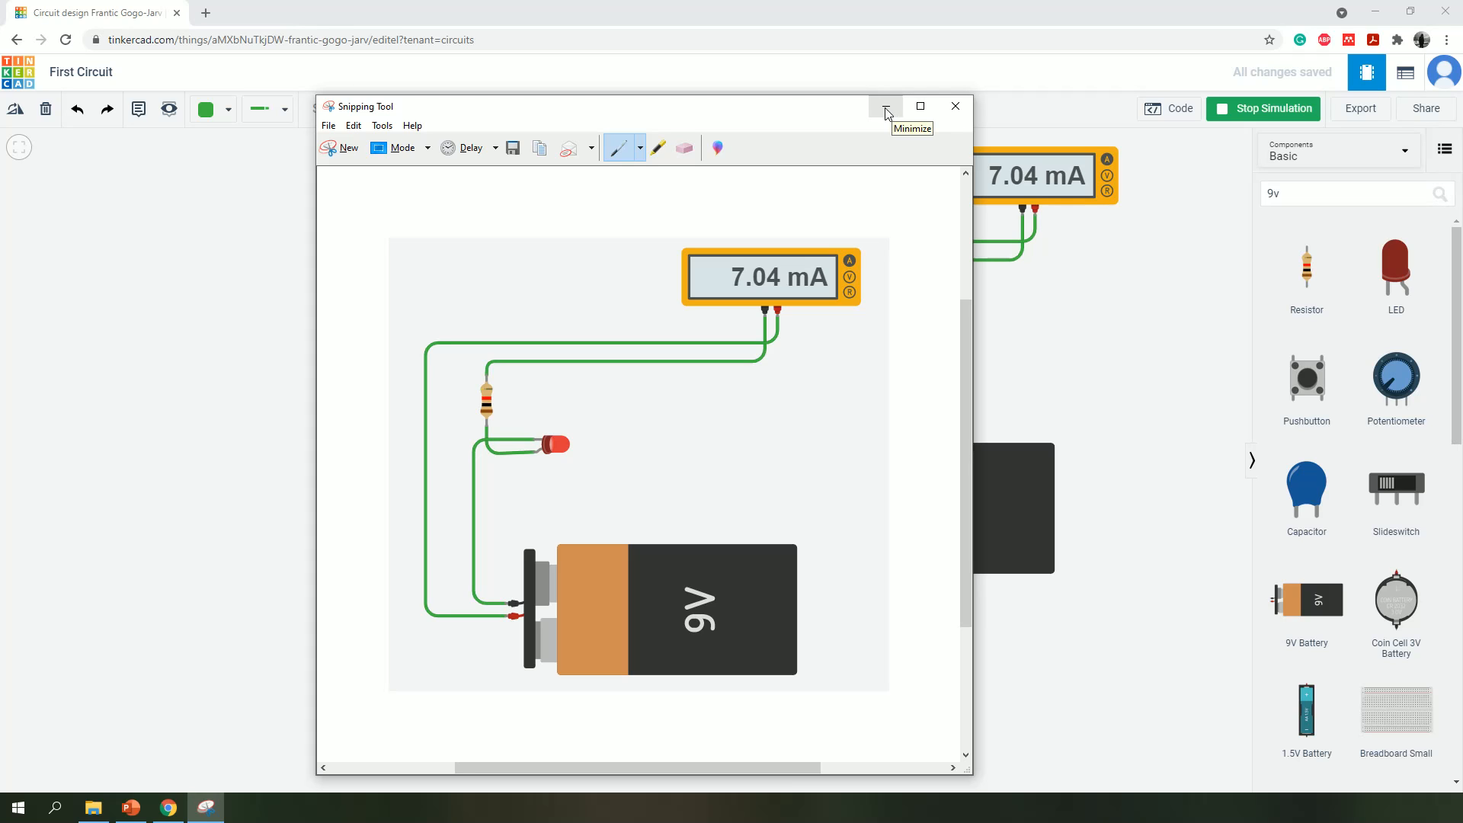
pyautogui.click(953, 108)
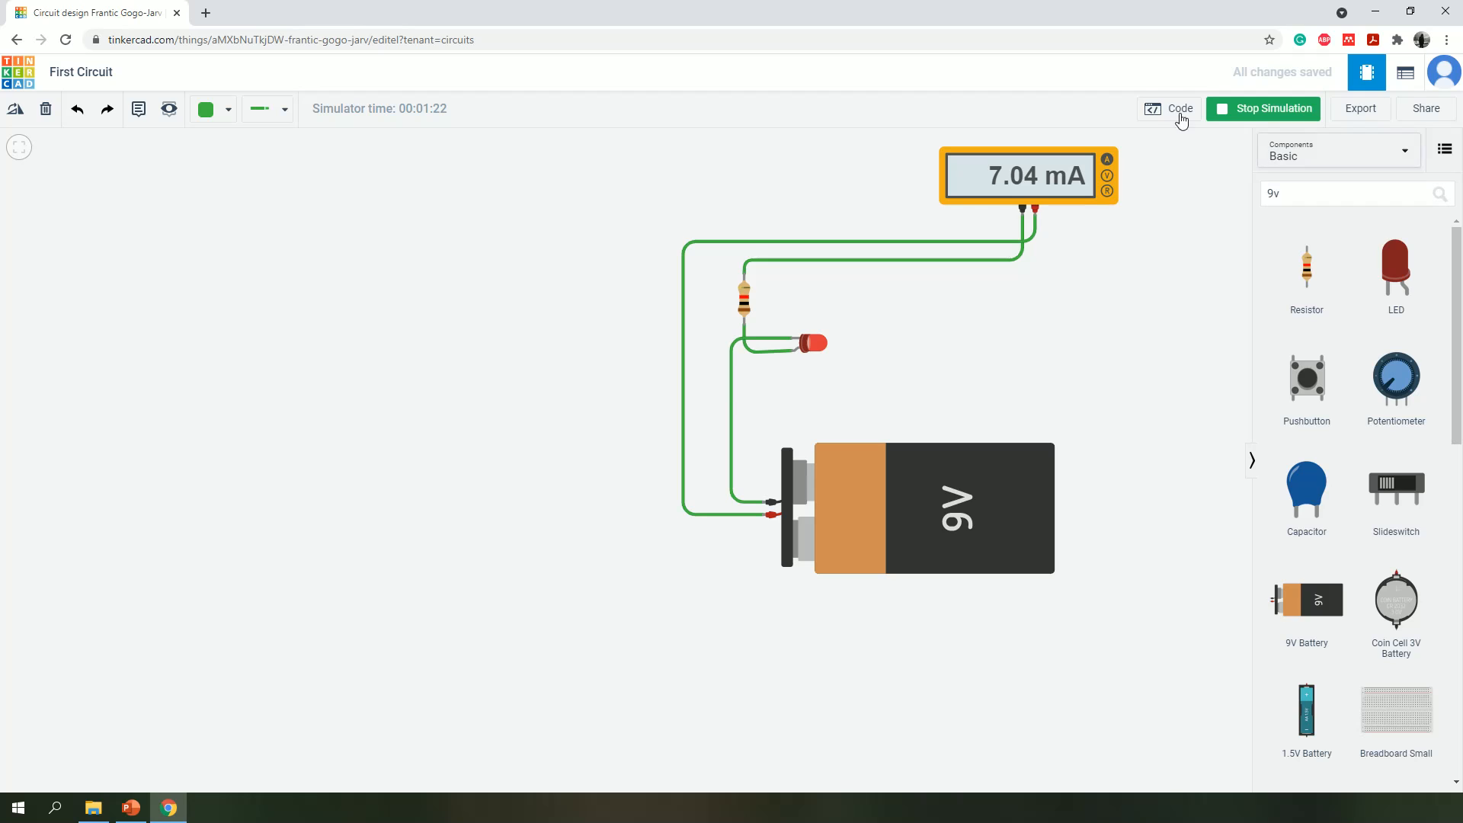
# - Stop the simulation and return to the Circuits dashboard
pyautogui.click(1222, 111)
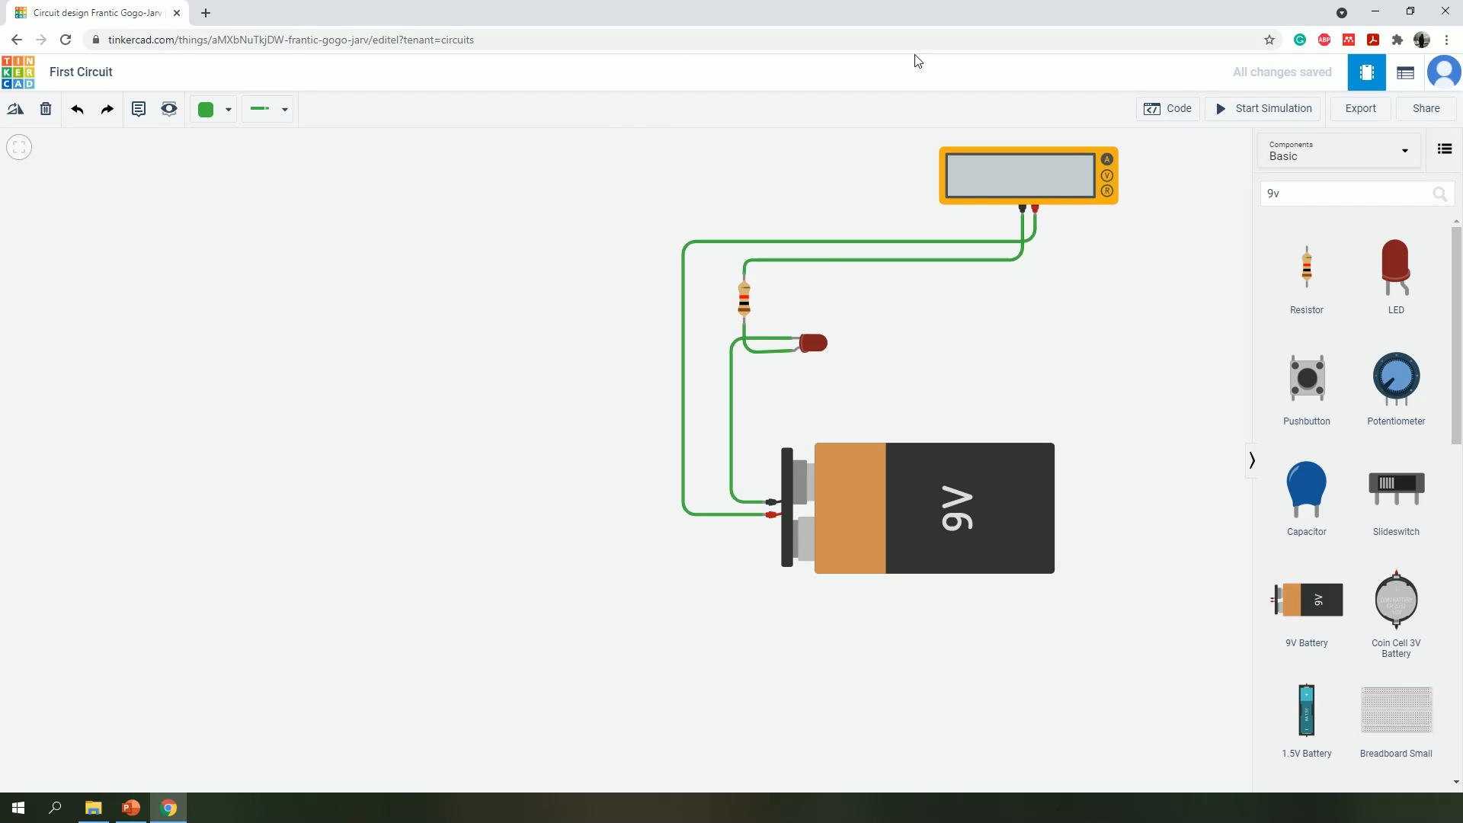
pyautogui.click(19, 74)
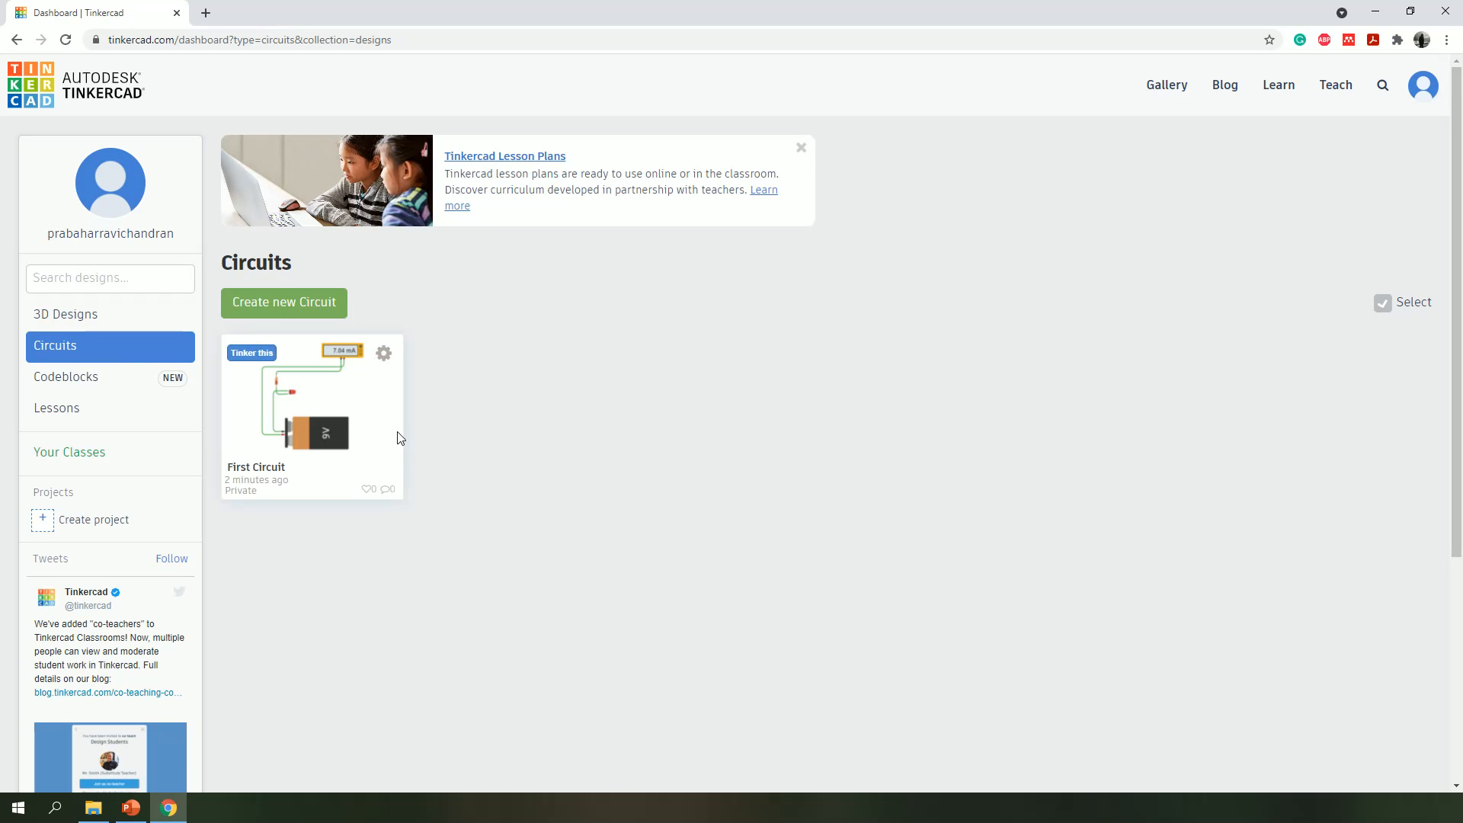
# - Create a new empty circuit and go back to the Circuits dashboard
pyautogui.click(267, 302)
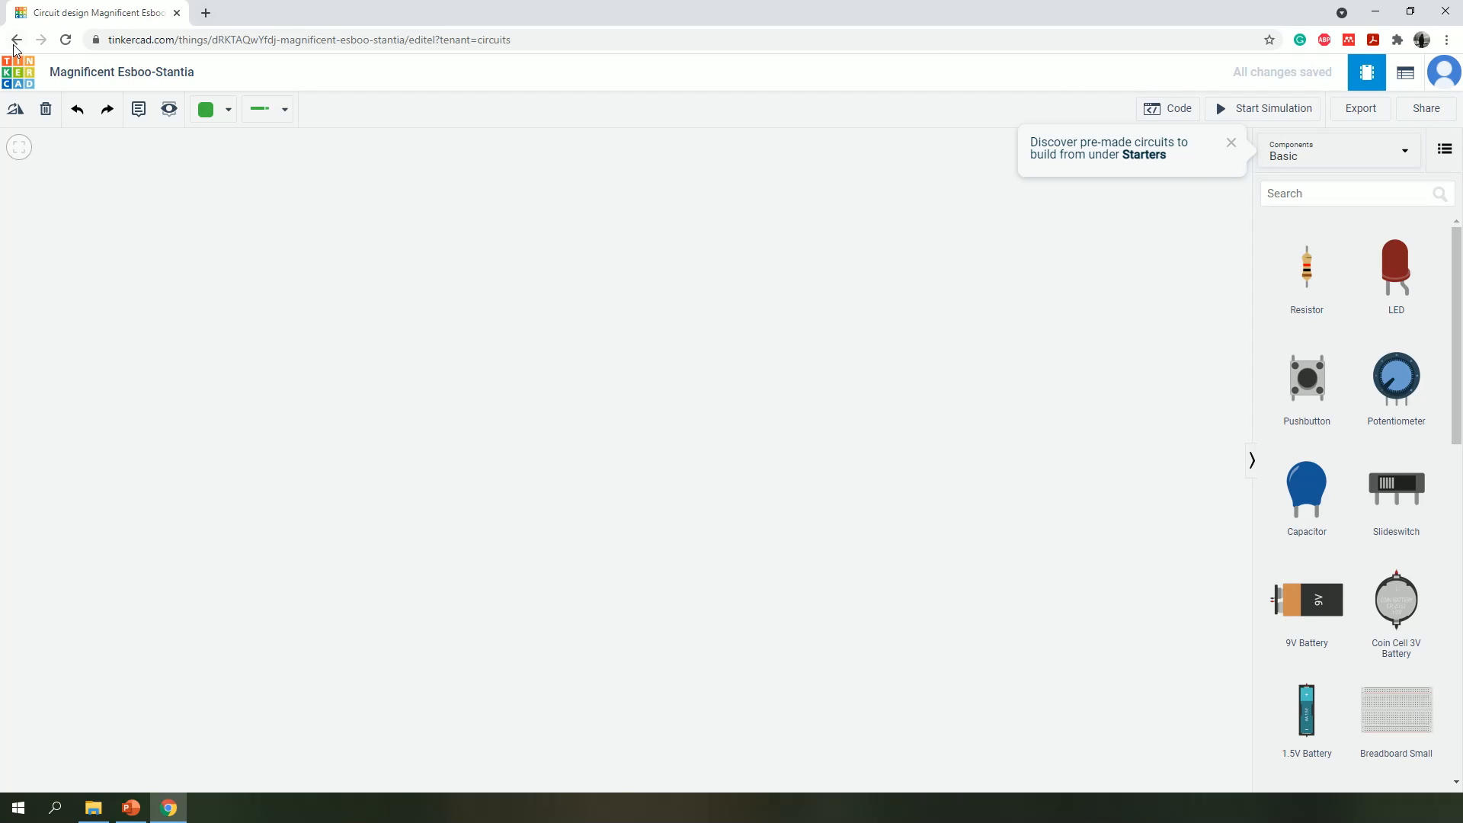
pyautogui.click(17, 72)
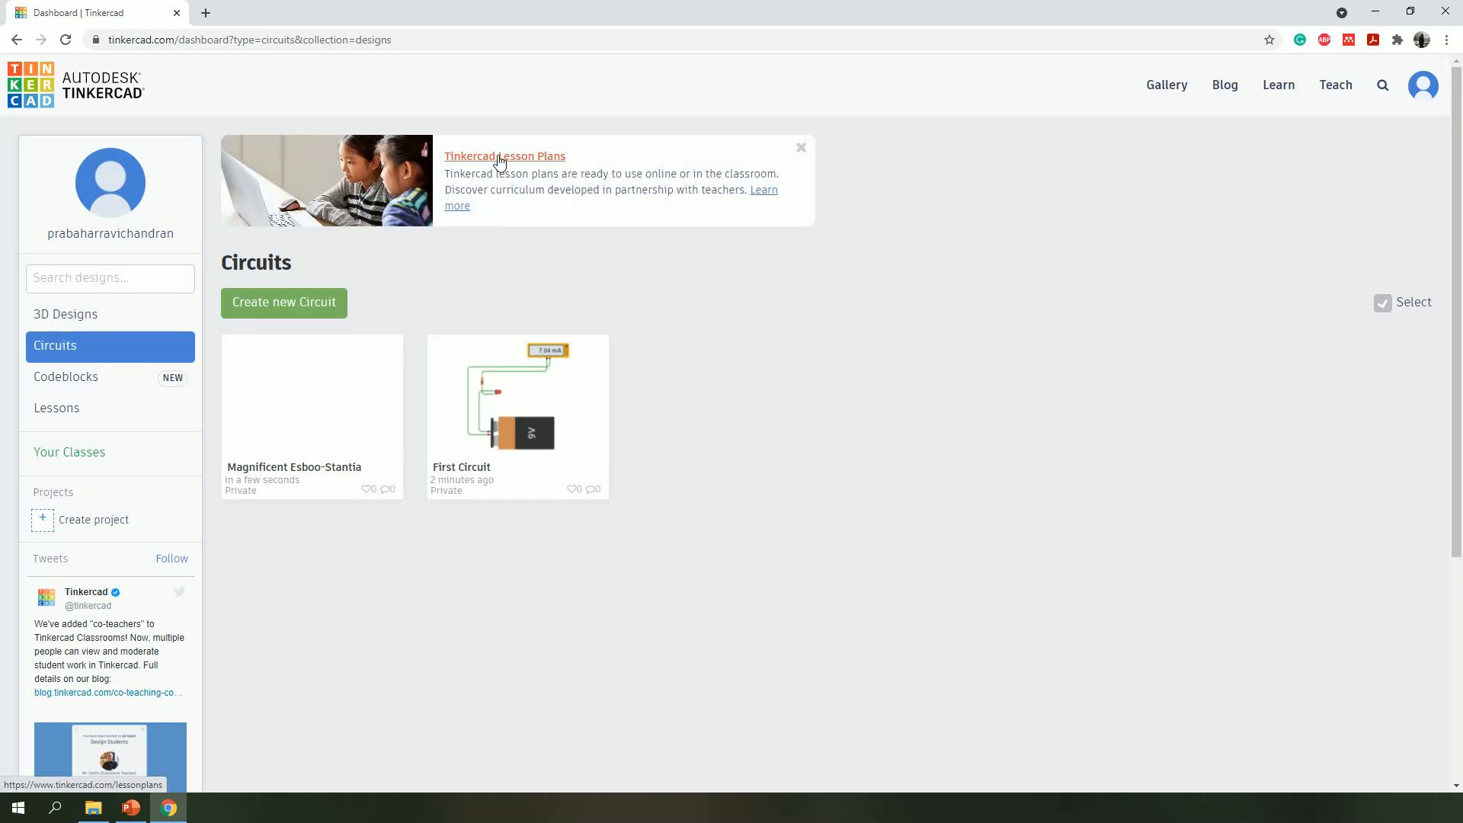